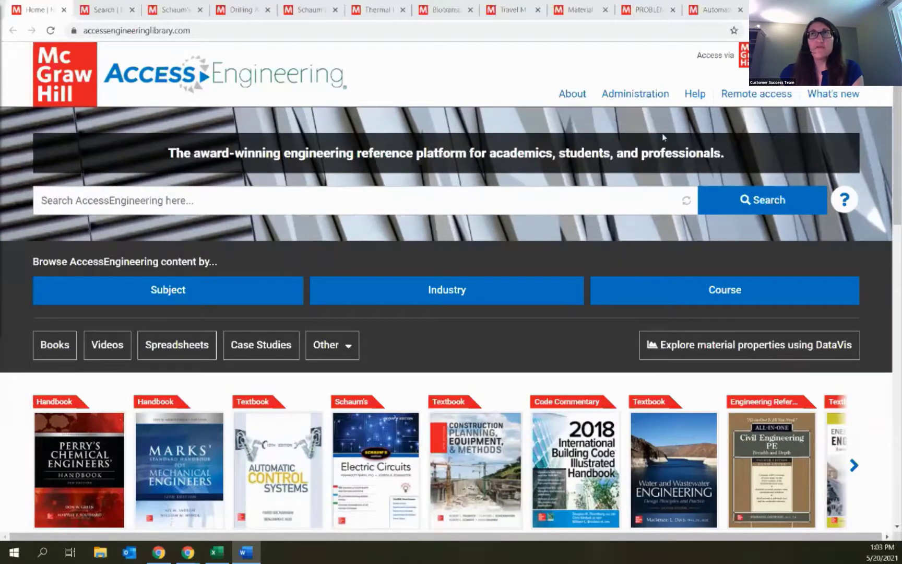
Step: Open the remote access help page and read its instructions for seamless, proxied and Shibboleth/OpenAthens access
click(749, 98)
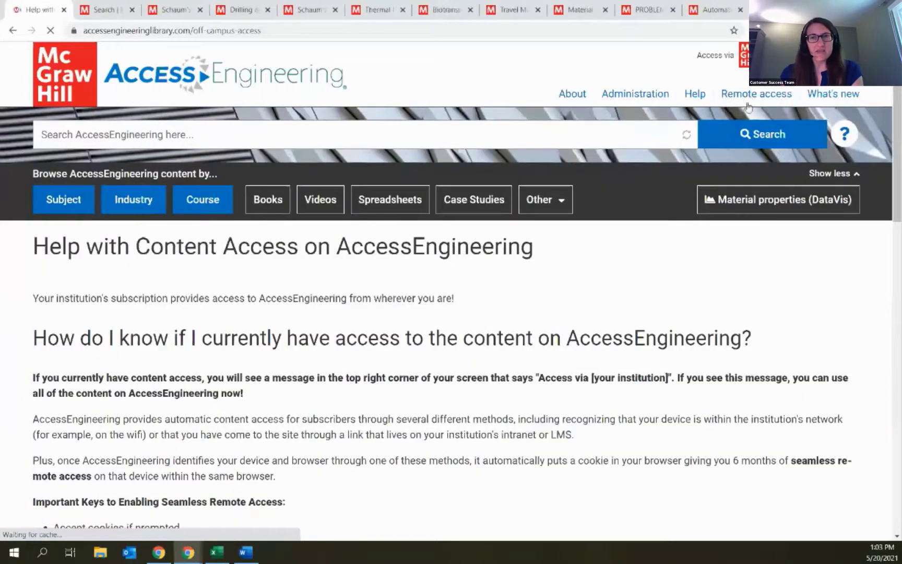
scroll(647, 235, down, 1)
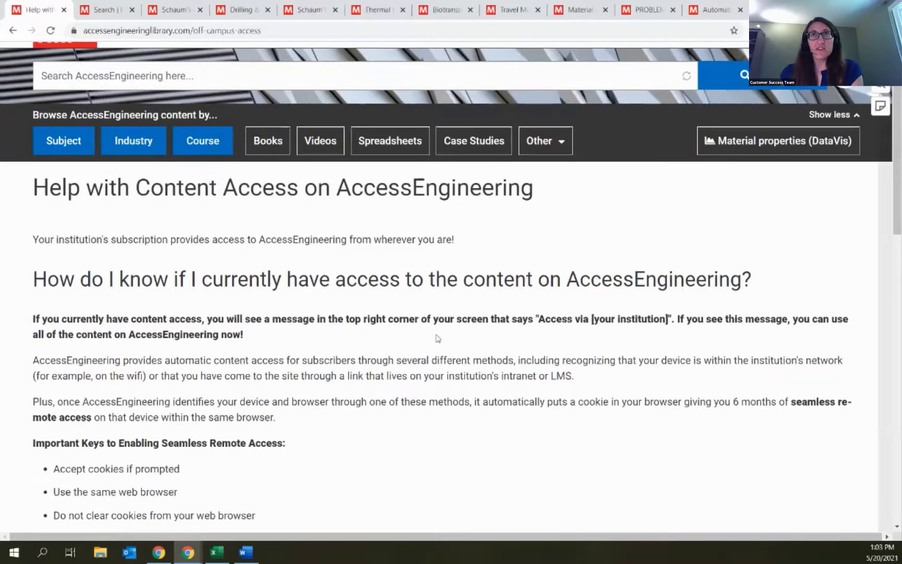
scroll(423, 223, down, 1)
scroll(423, 224, down, 8)
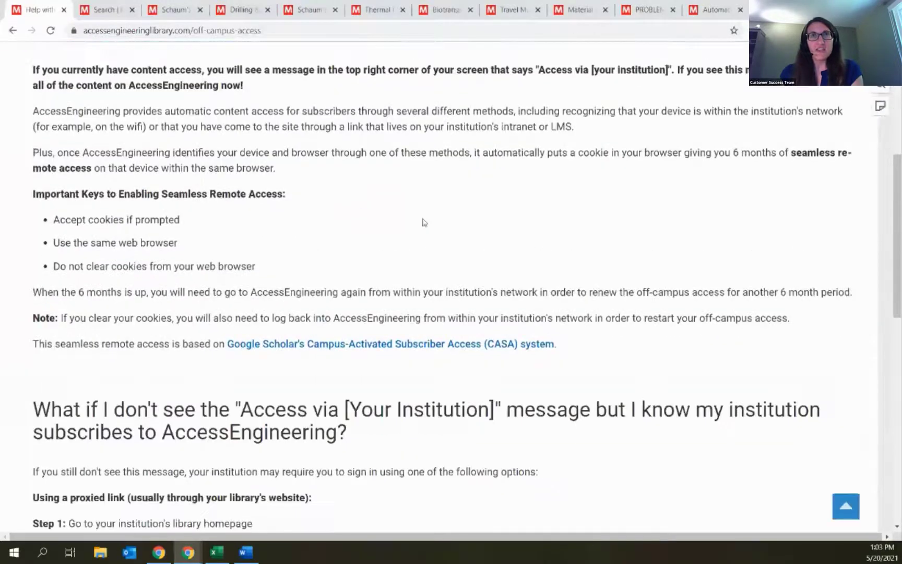
scroll(424, 223, down, 4)
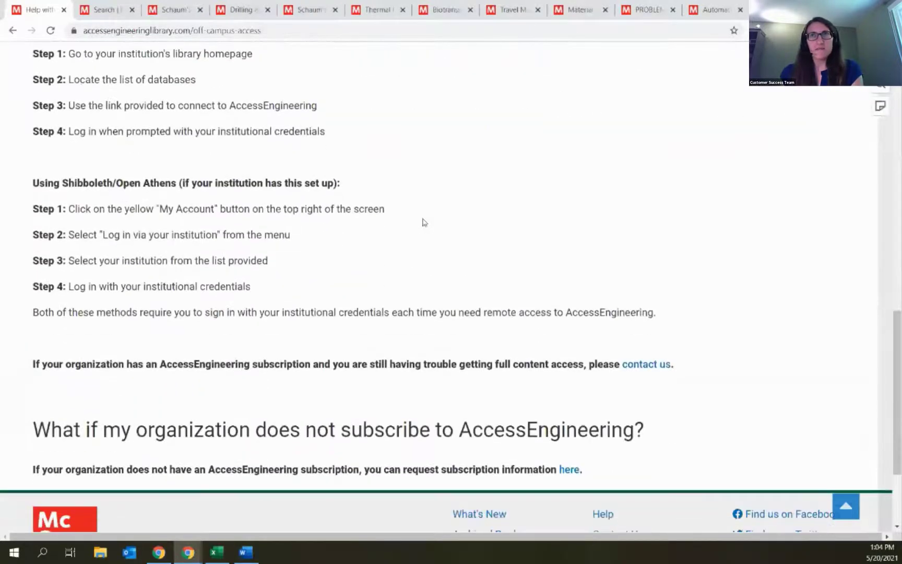
scroll(422, 222, up, 15)
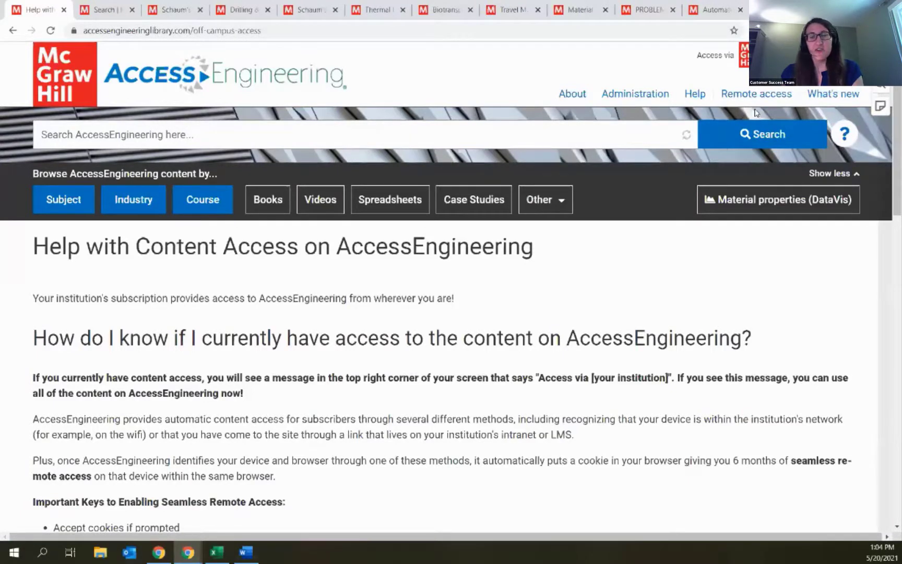
key(alt+Tab)
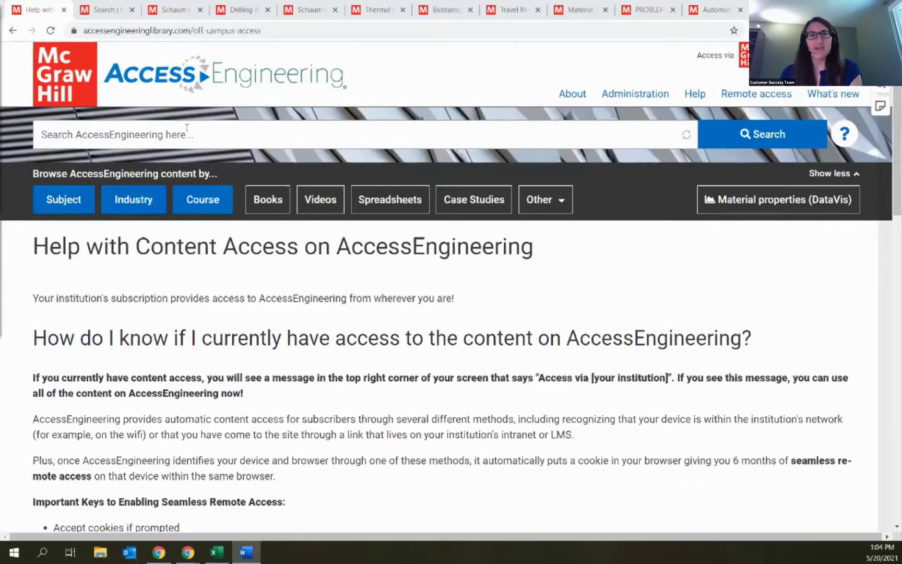
Step: Return to the AccessEngineering home page and review its featured books and interactive tools sections
click(194, 73)
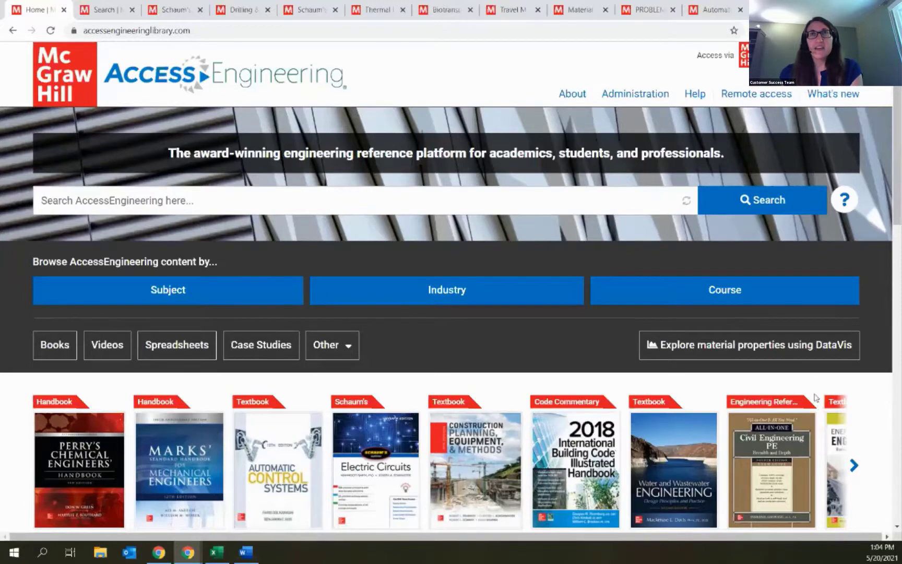
scroll(825, 501, down, 1)
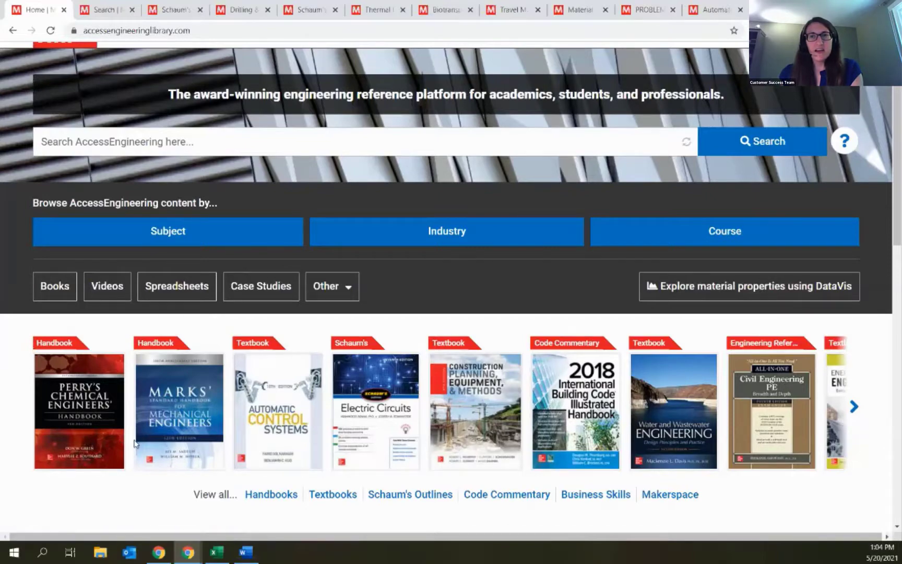
scroll(360, 477, down, 1)
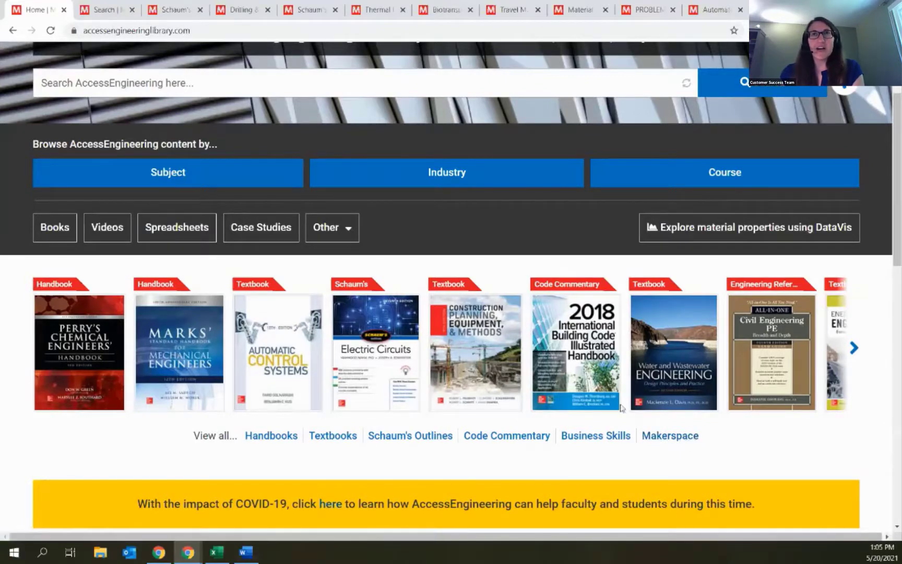
scroll(472, 250, down, 8)
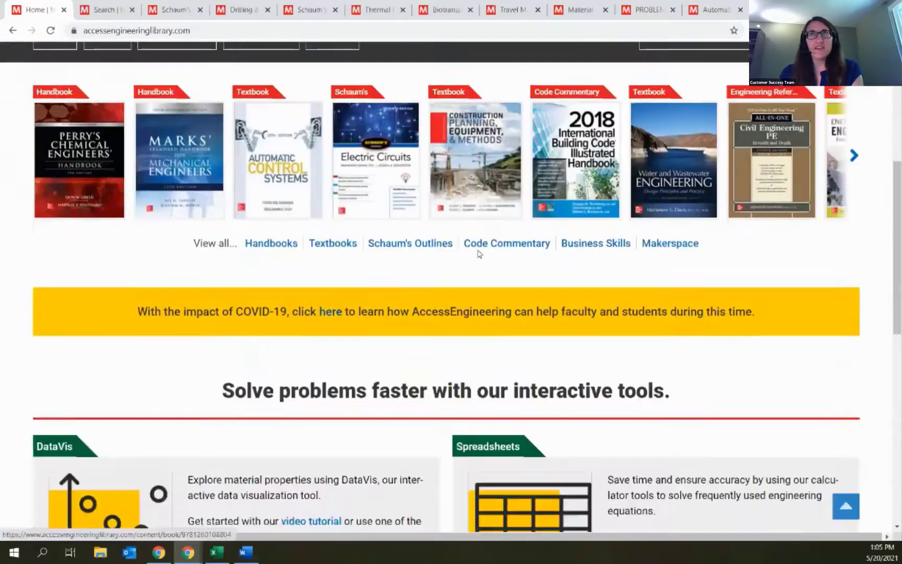
scroll(479, 253, down, 2)
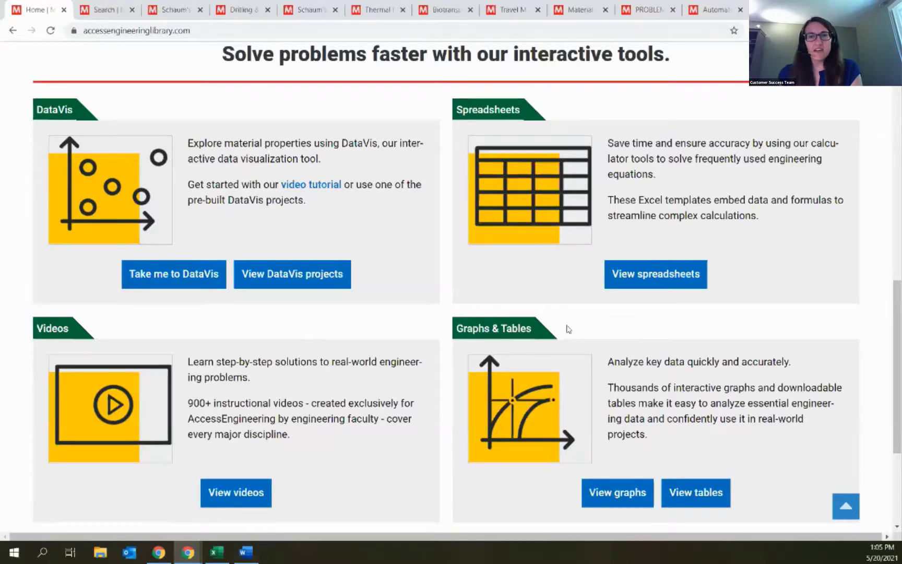
scroll(568, 329, up, 1)
scroll(568, 329, up, 10)
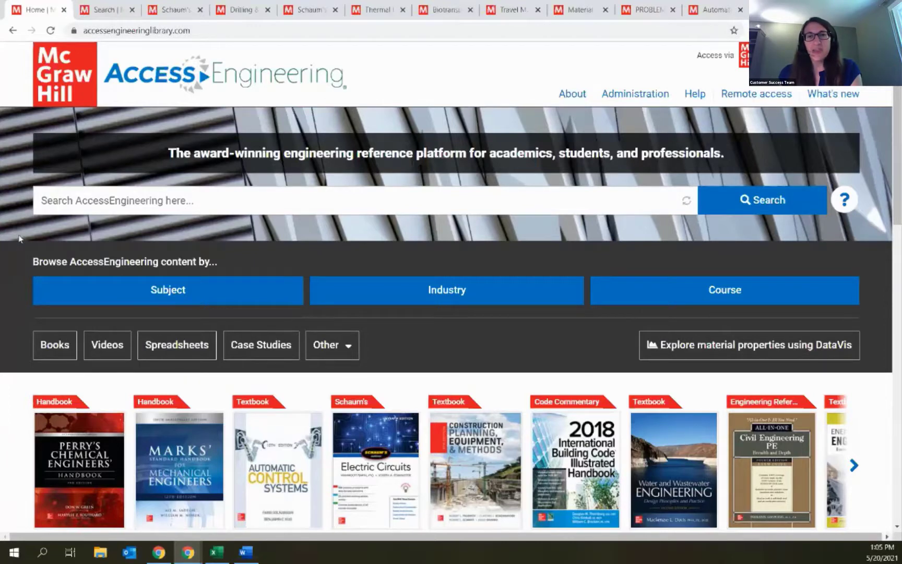
Step: Search the library for the suggested term "temperature coefficients" and look through the results
click(92, 201)
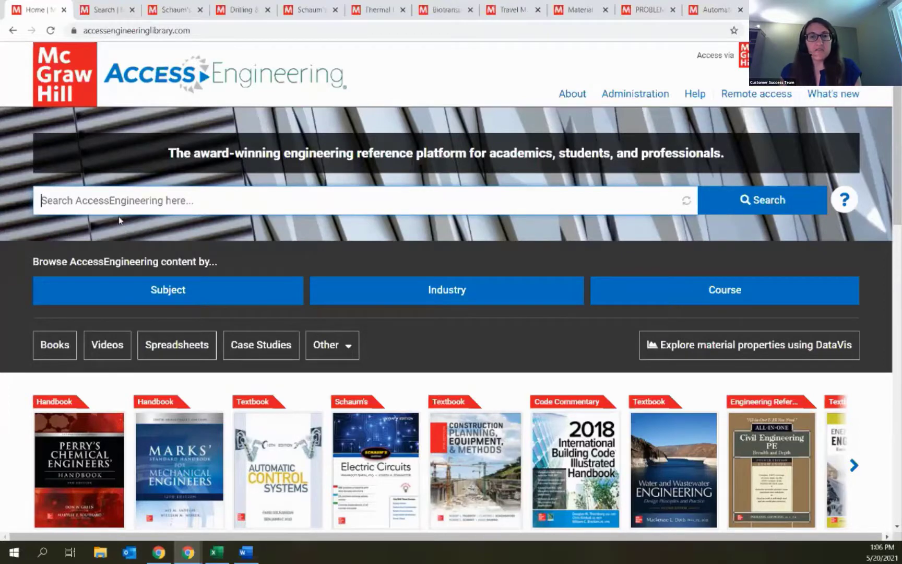
text(temper)
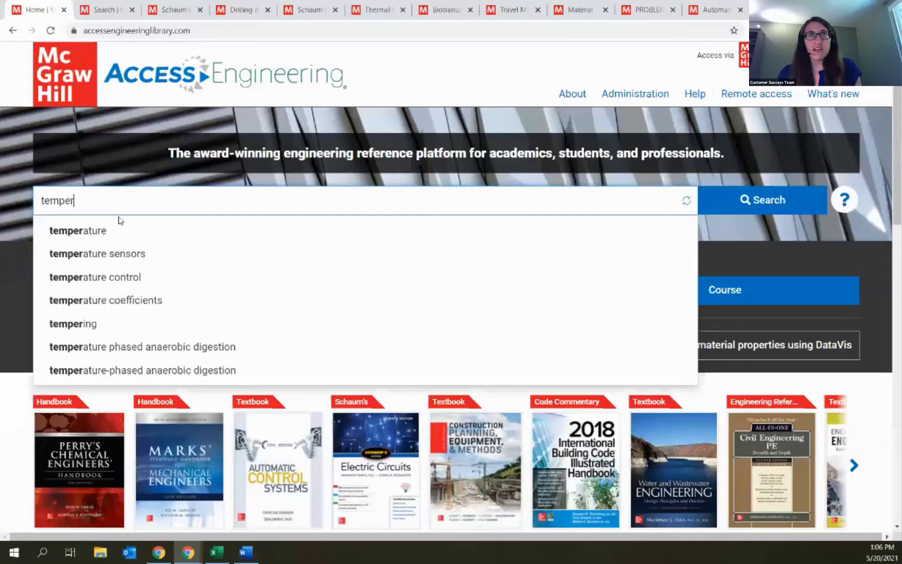
click(153, 302)
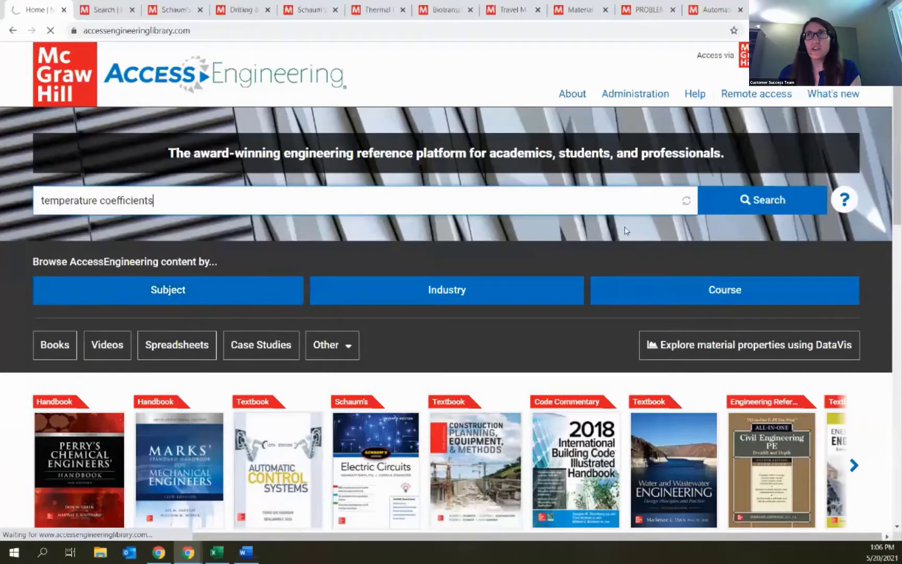
click(753, 196)
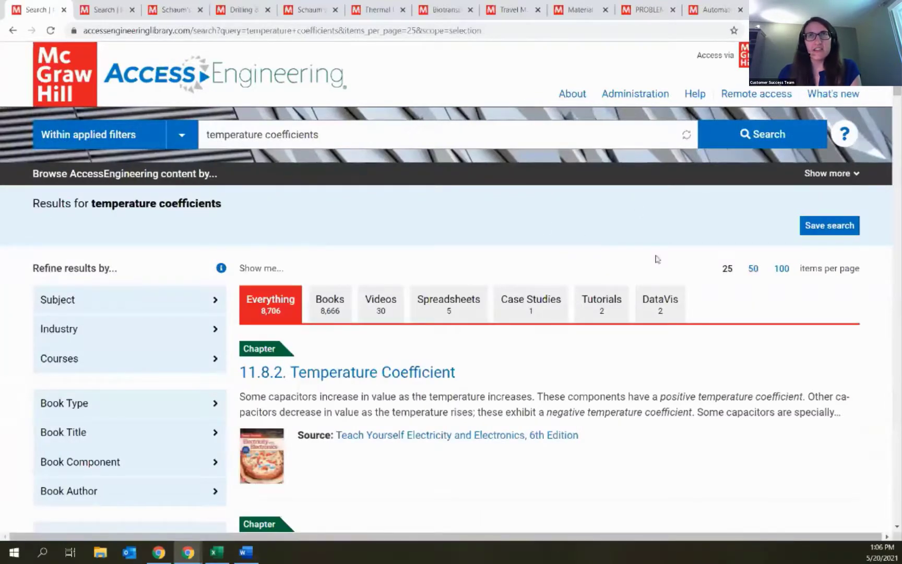
scroll(656, 259, down, 15)
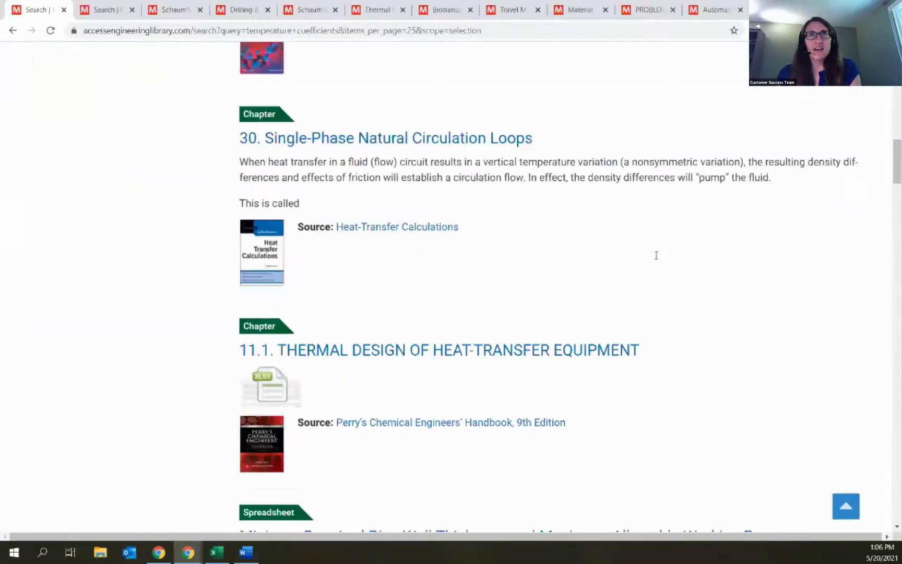
scroll(657, 256, down, 15)
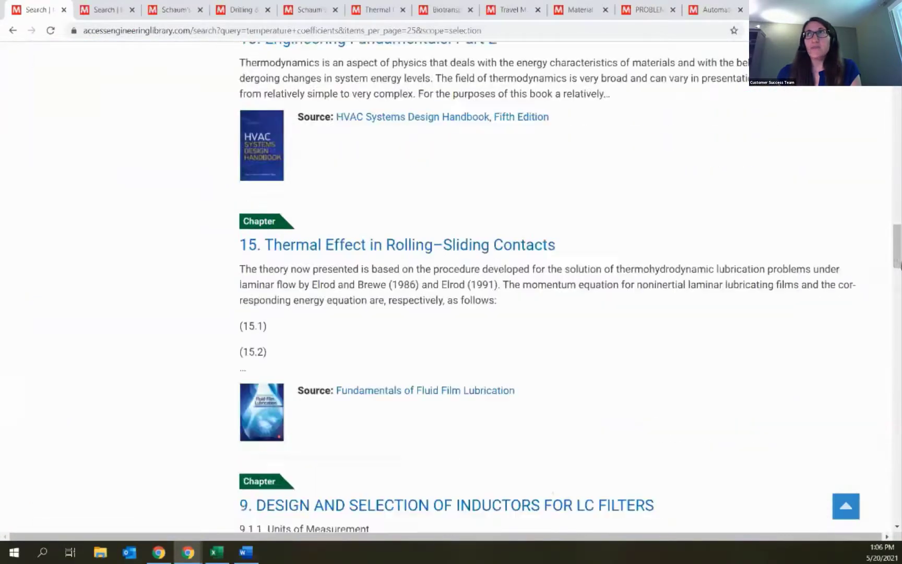
drag(894, 253, 896, 92)
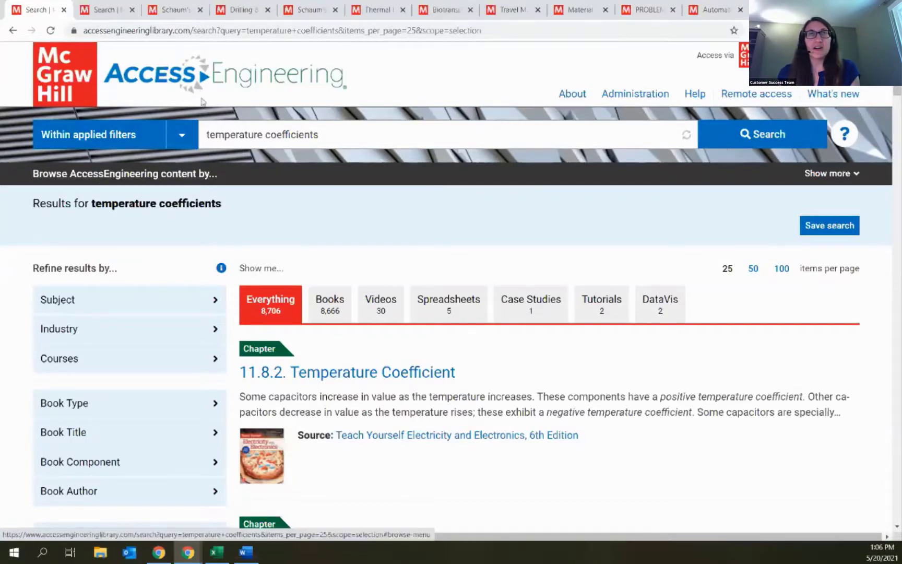
Step: Browse the content by industry for "Aerospace and defense" and look through the listed books
click(174, 175)
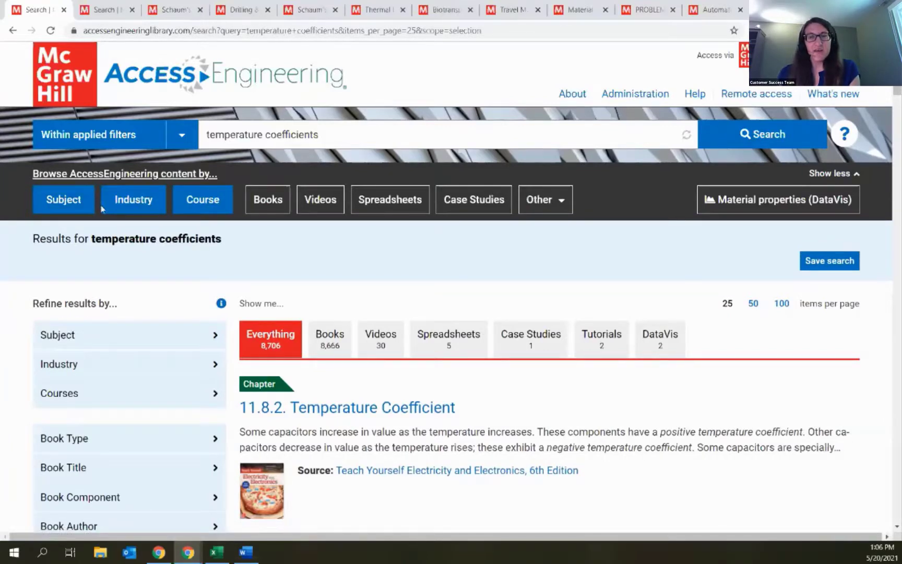
key(alt+Tab)
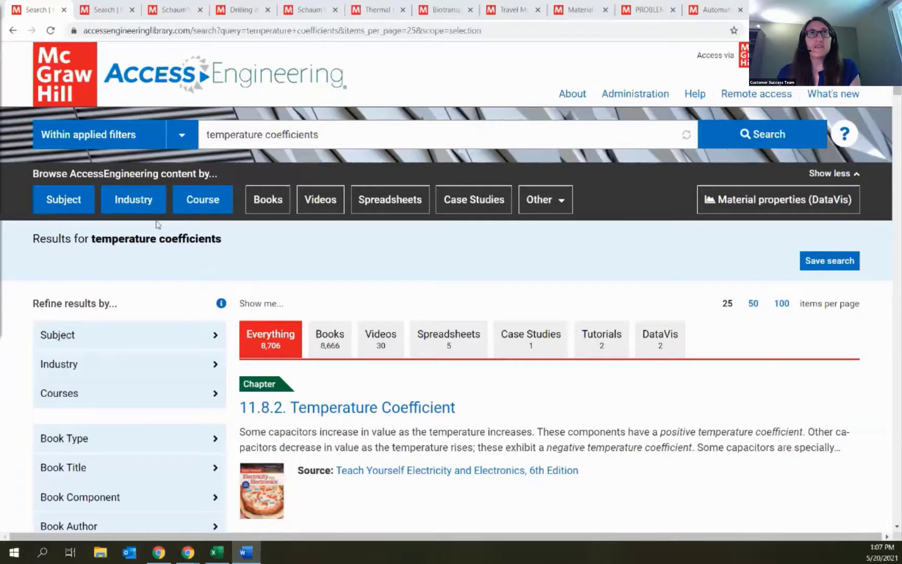
click(120, 201)
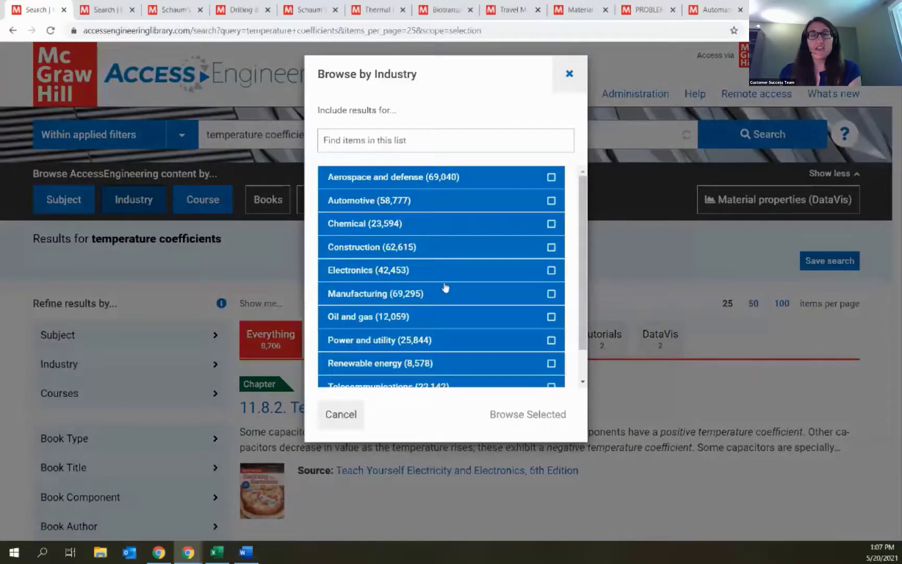
scroll(441, 272, down, 2)
scroll(441, 272, up, 1)
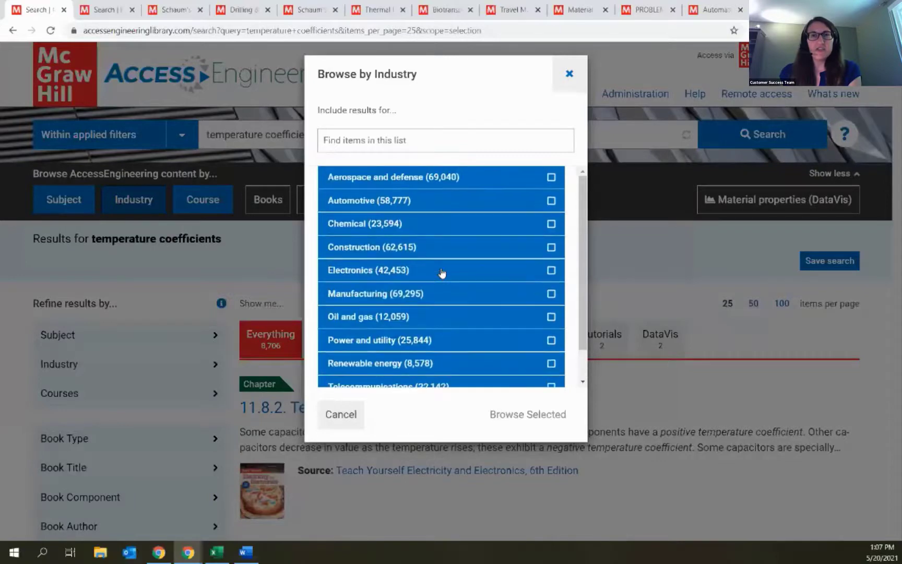
click(552, 177)
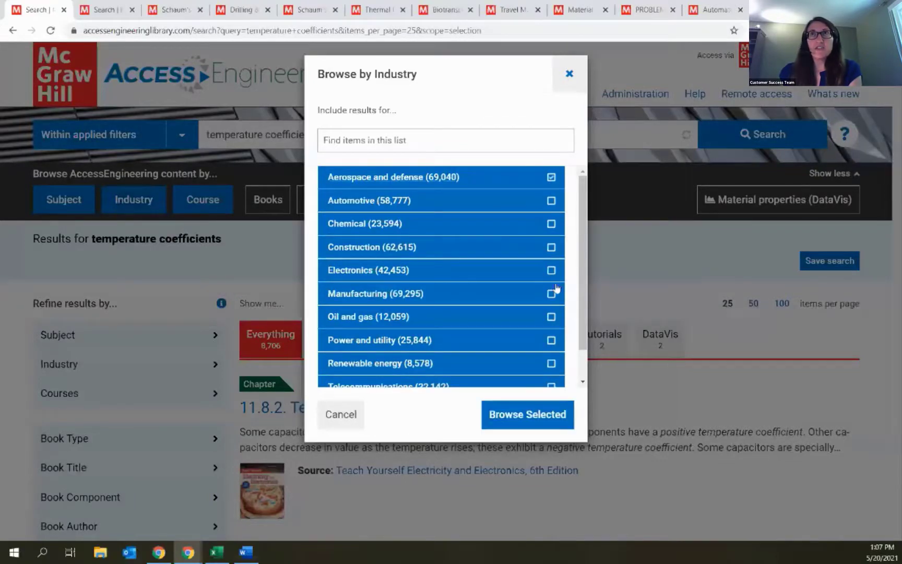
click(531, 416)
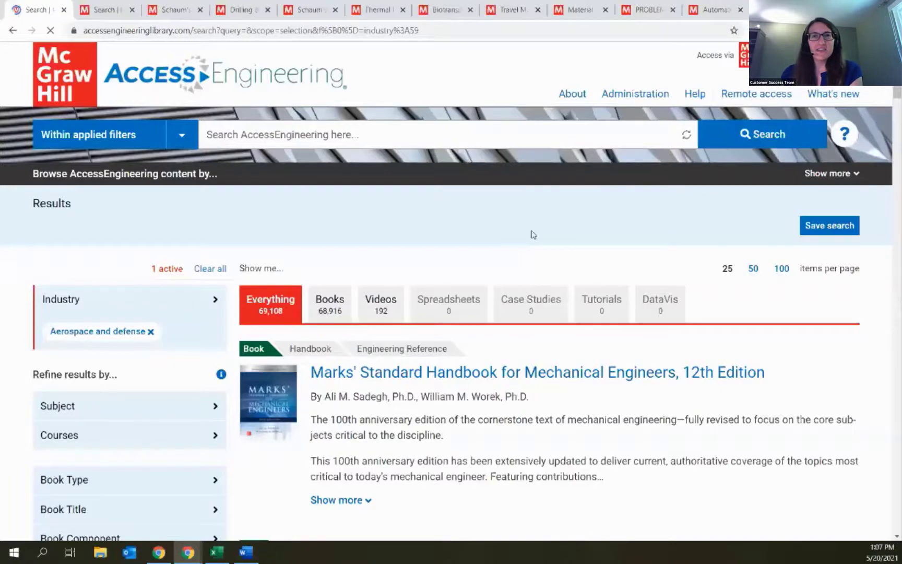
scroll(588, 225, down, 5)
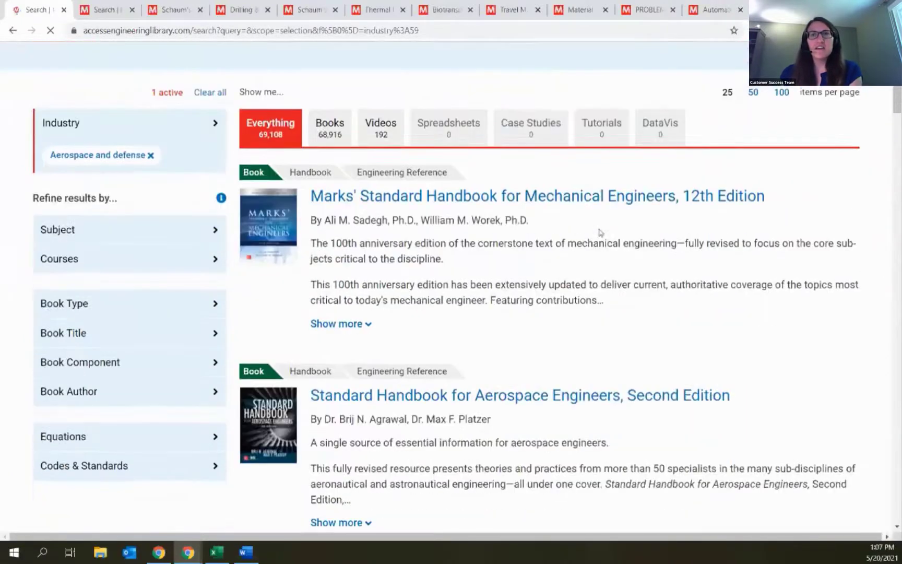
scroll(599, 232, down, 17)
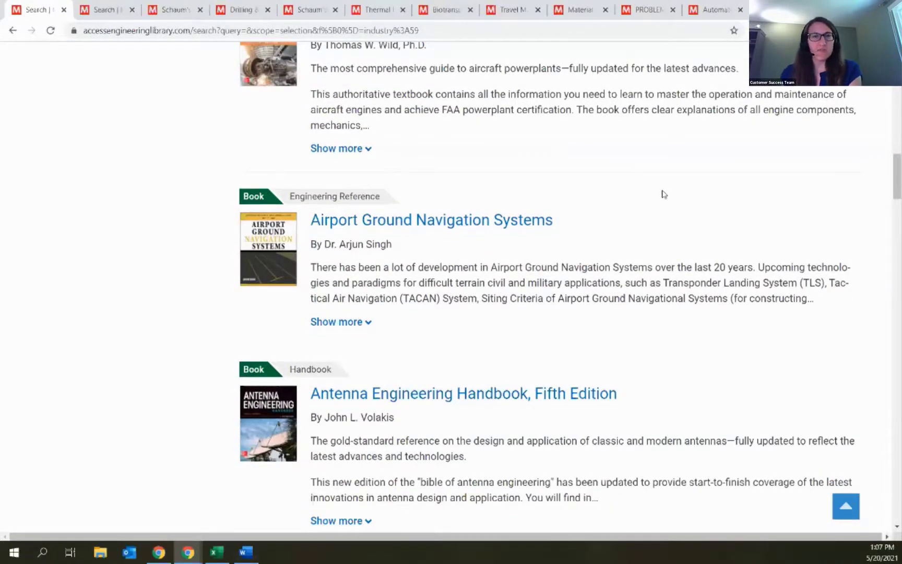
scroll(664, 194, down, 3)
scroll(665, 193, down, 6)
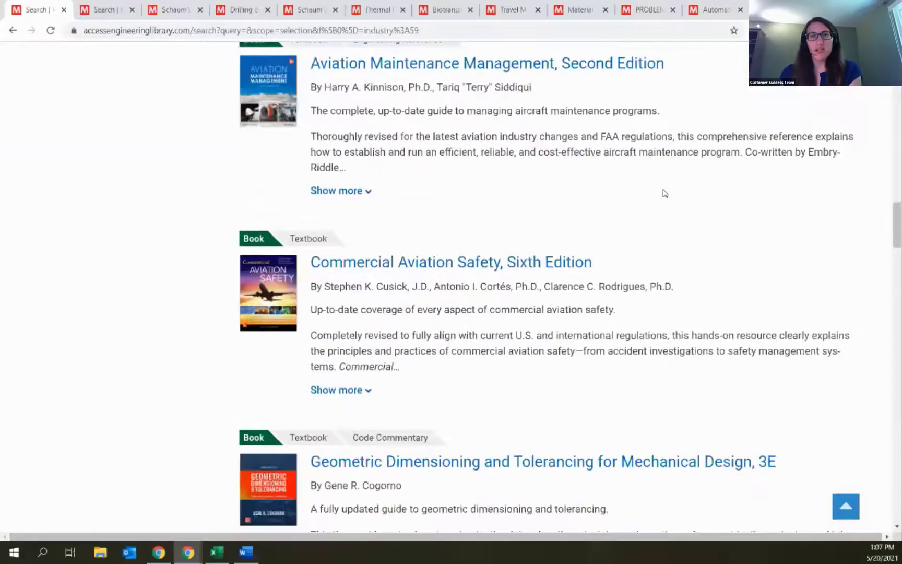
scroll(665, 193, up, 15)
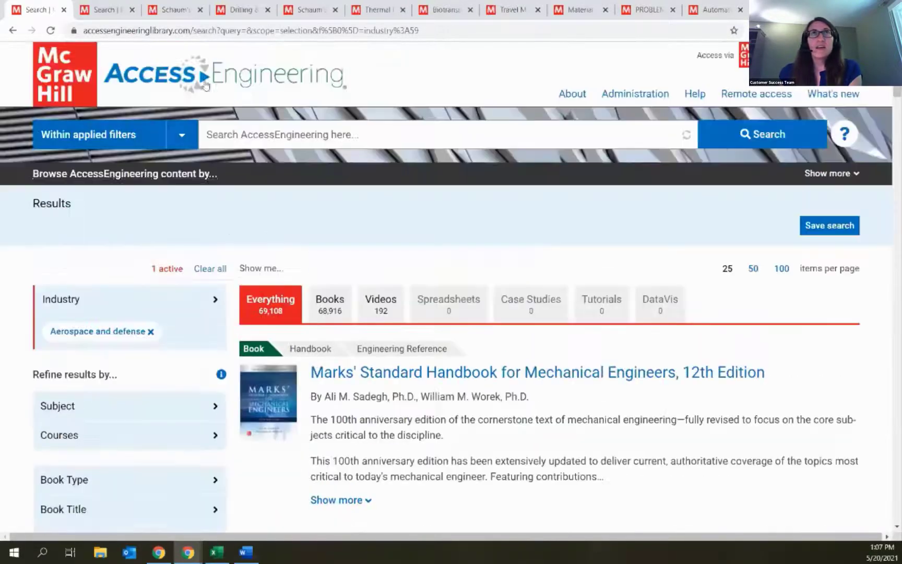
Step: Open the list for browsing by course and look through the Control systems topics and the remaining courses
click(151, 177)
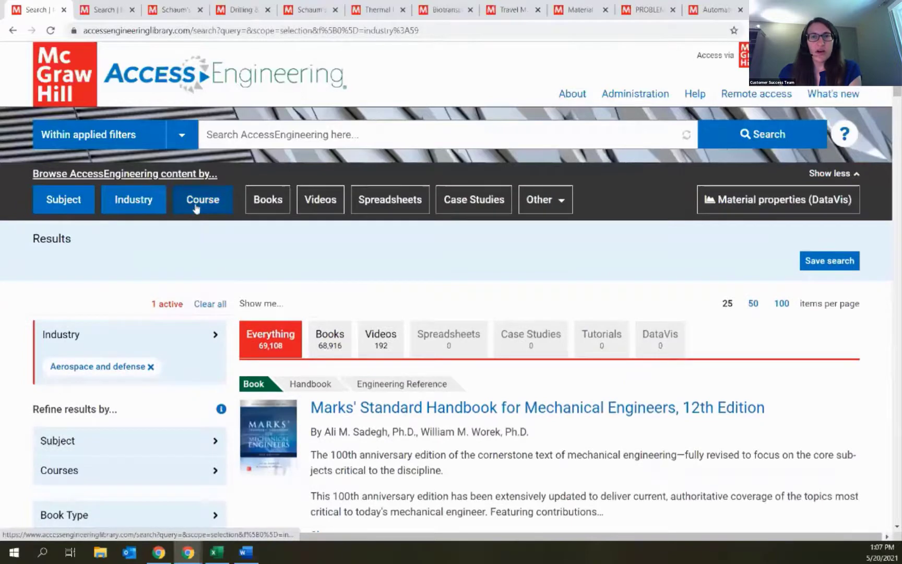
click(196, 207)
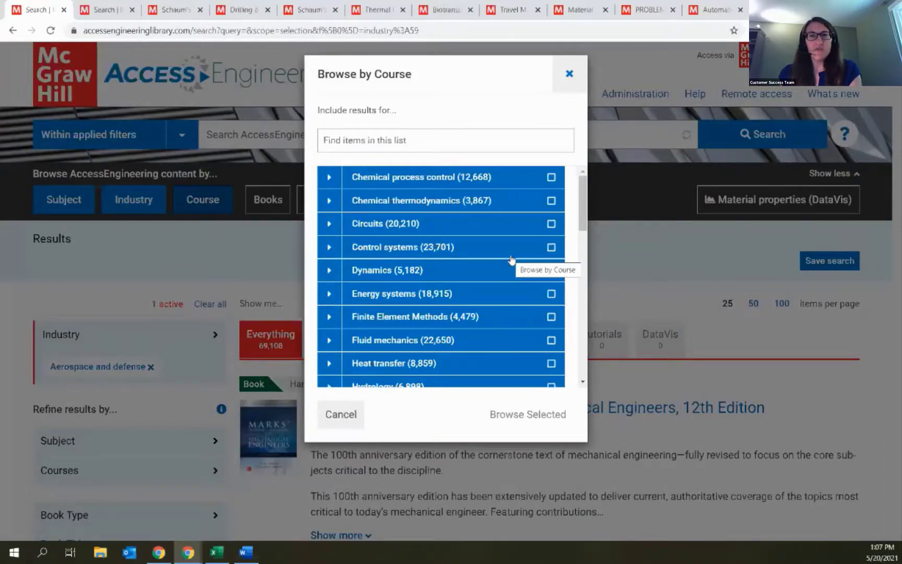
click(329, 251)
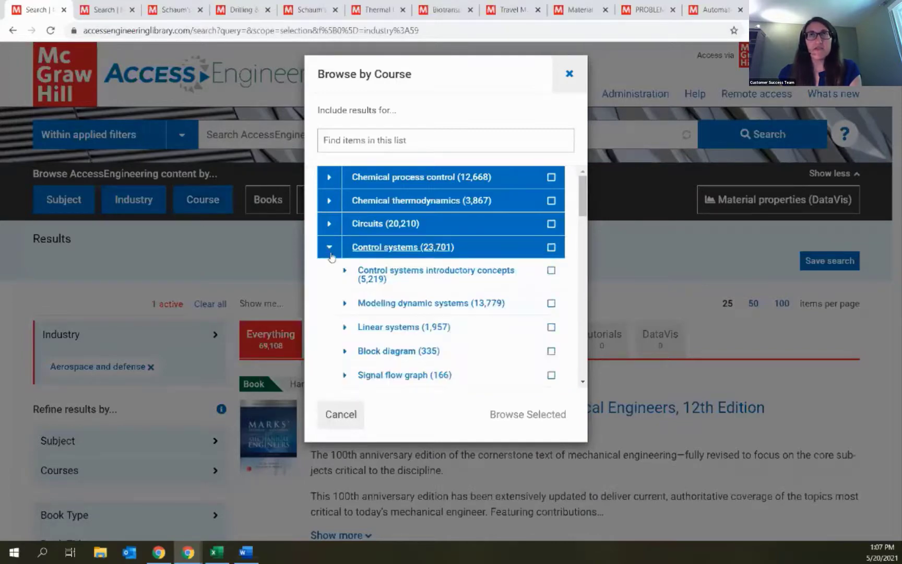
click(328, 249)
scroll(394, 254, down, 8)
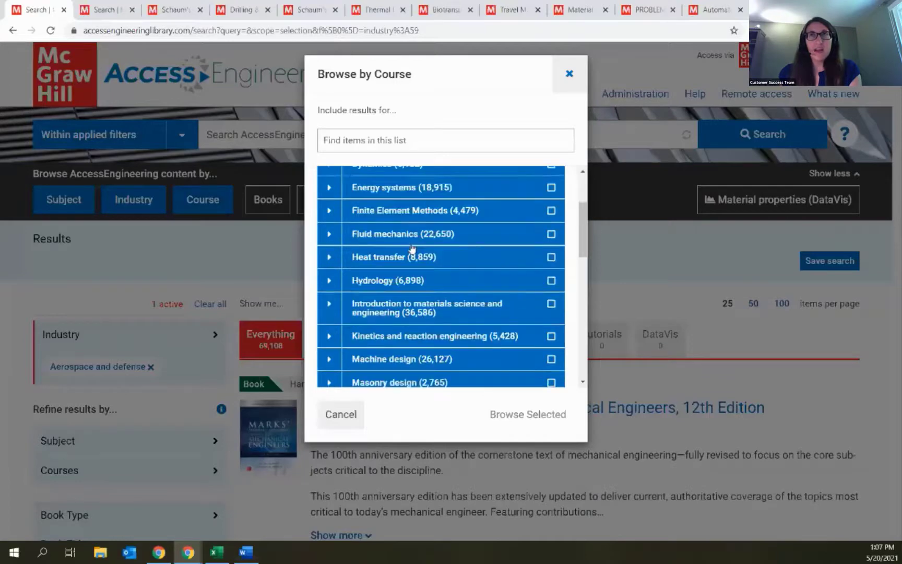
scroll(412, 248, down, 2)
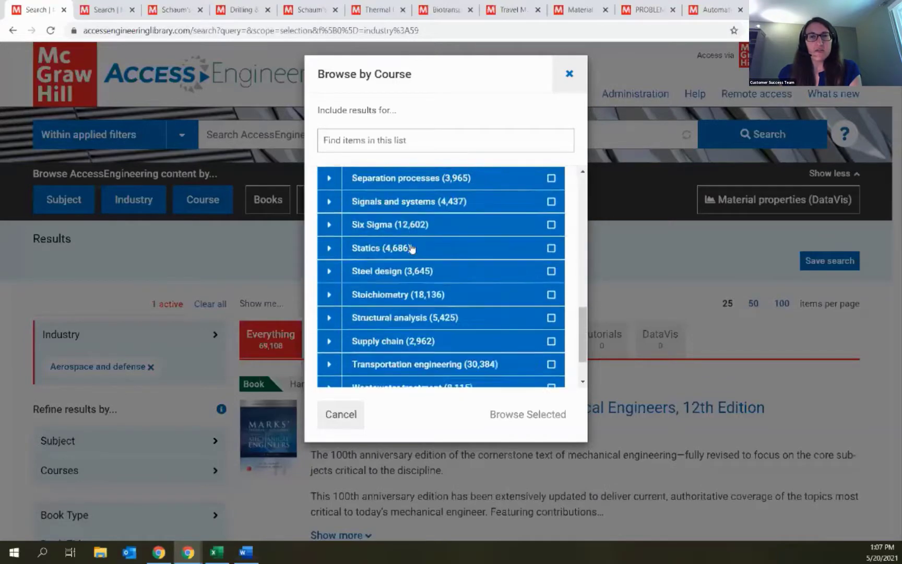
scroll(412, 248, down, 2)
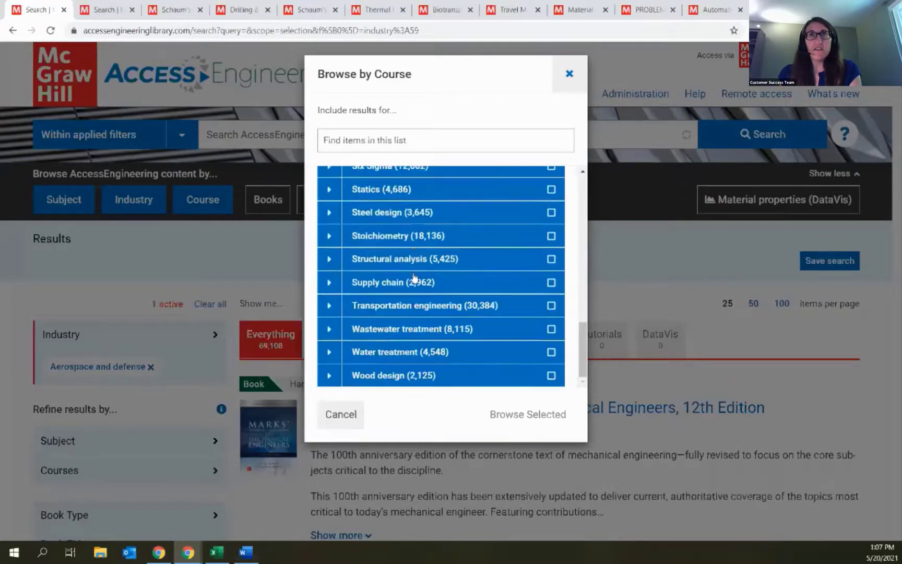
Step: Examine the topics under the Supply chain, Steel design and Six Sigma courses, and close the course list
click(327, 284)
scroll(415, 264, down, 1)
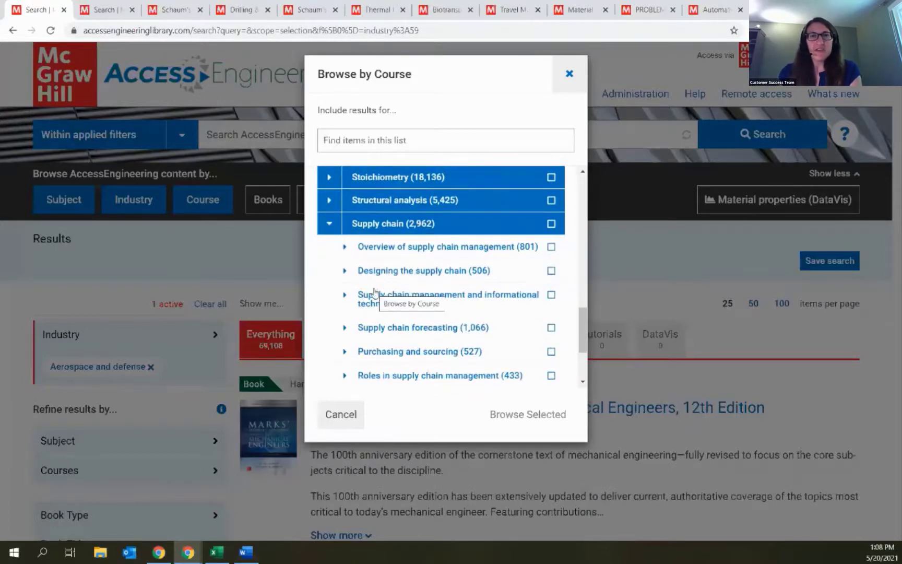
click(329, 224)
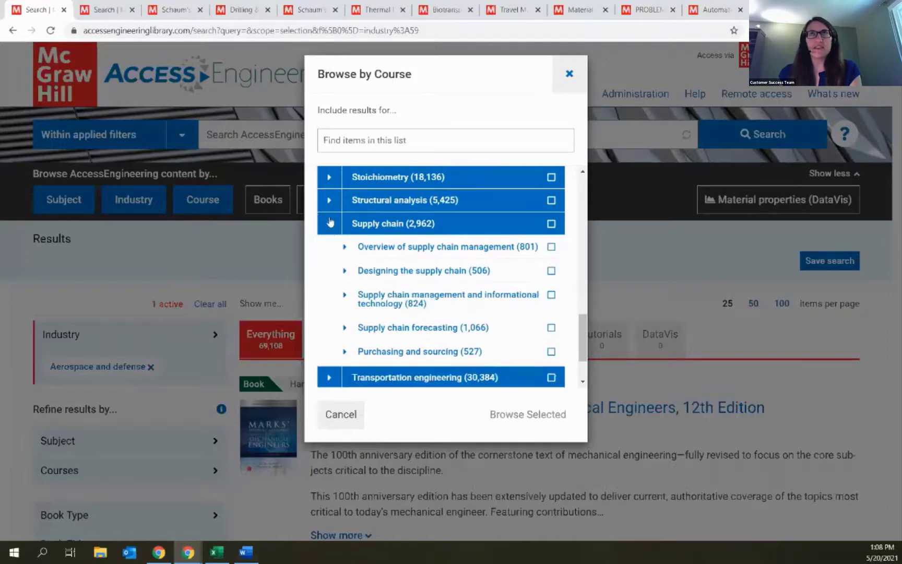
click(331, 213)
scroll(342, 272, up, 5)
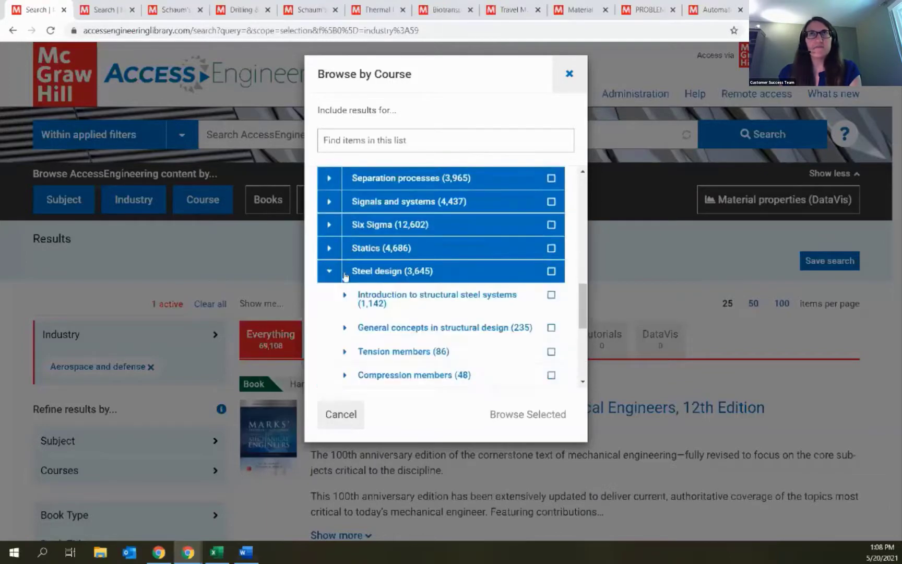
click(330, 271)
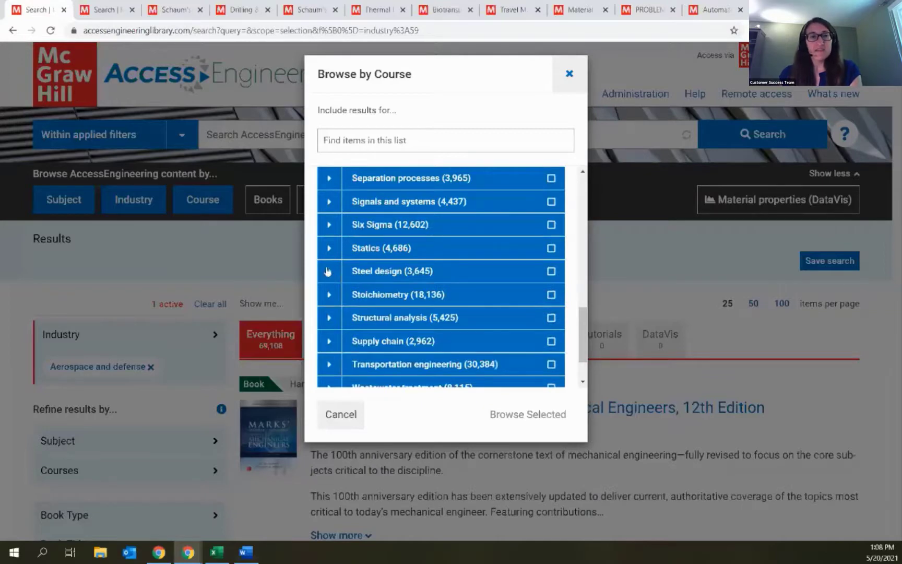
click(333, 226)
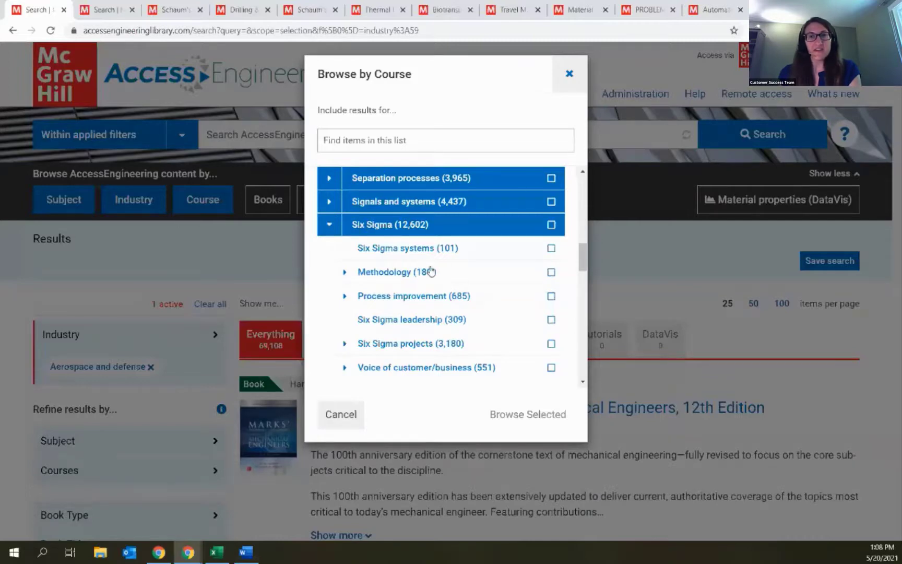
click(568, 74)
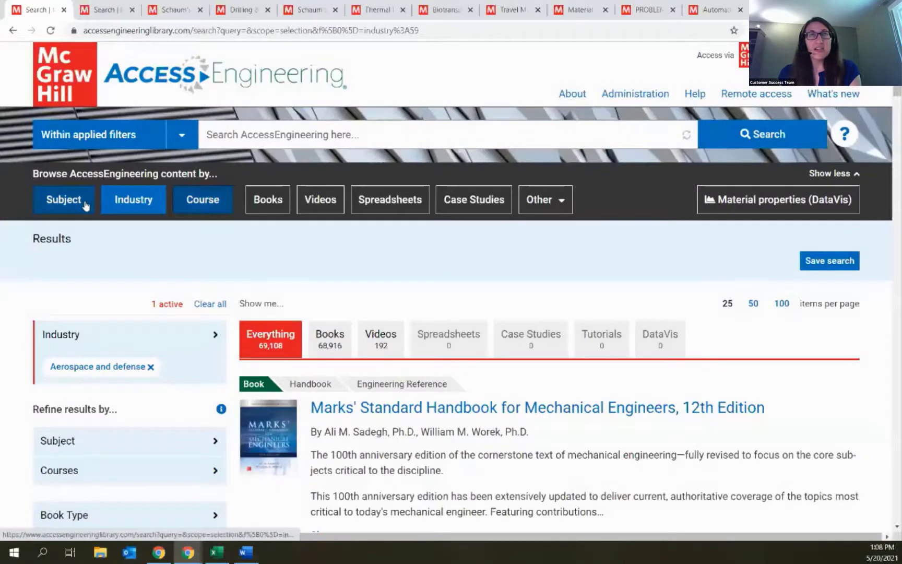
Step: Open the list for browsing by subject and look through its subjects and the Business skills topics
click(85, 204)
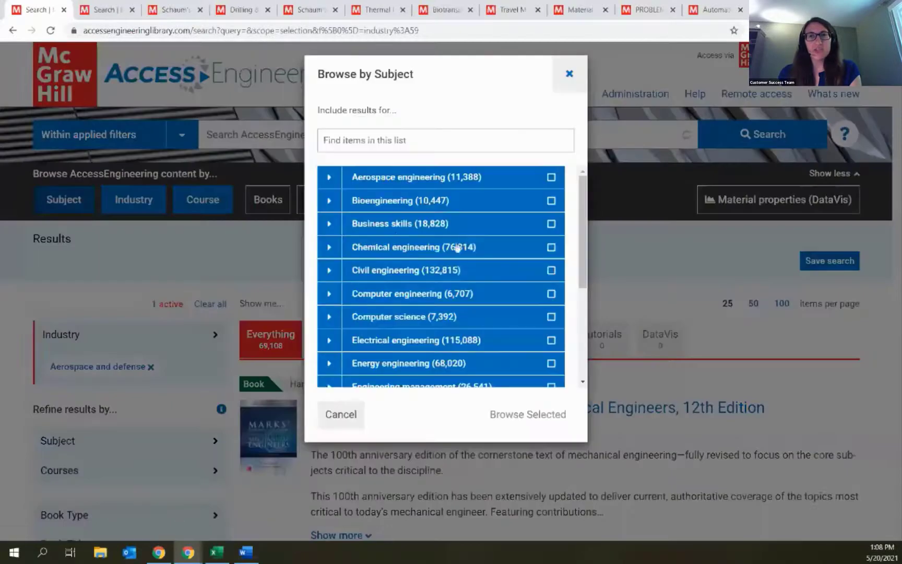
scroll(458, 250, down, 3)
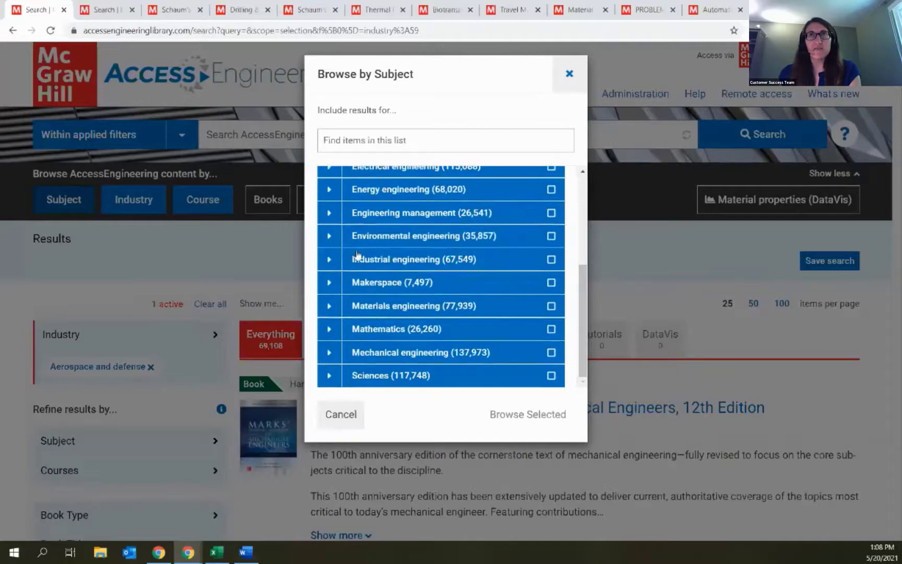
scroll(338, 240, up, 3)
click(330, 224)
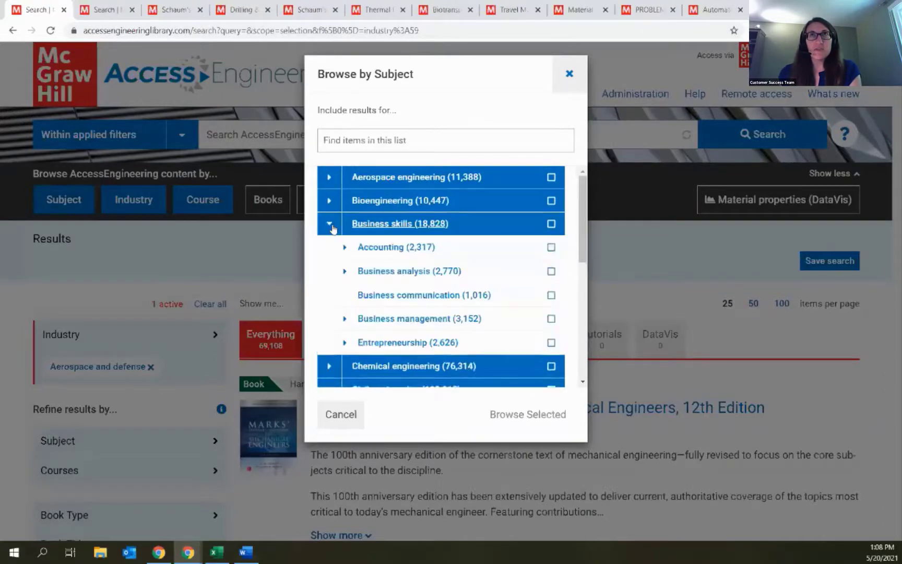
click(330, 224)
Step: Examine the topics under the Chemical engineering and Energy engineering subjects, collapsing each one again
click(332, 249)
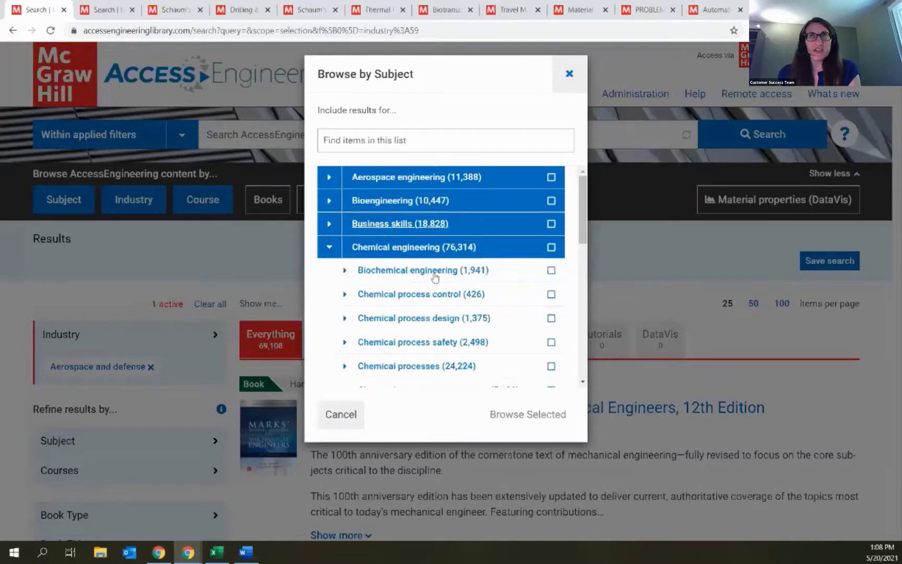
scroll(447, 283, down, 3)
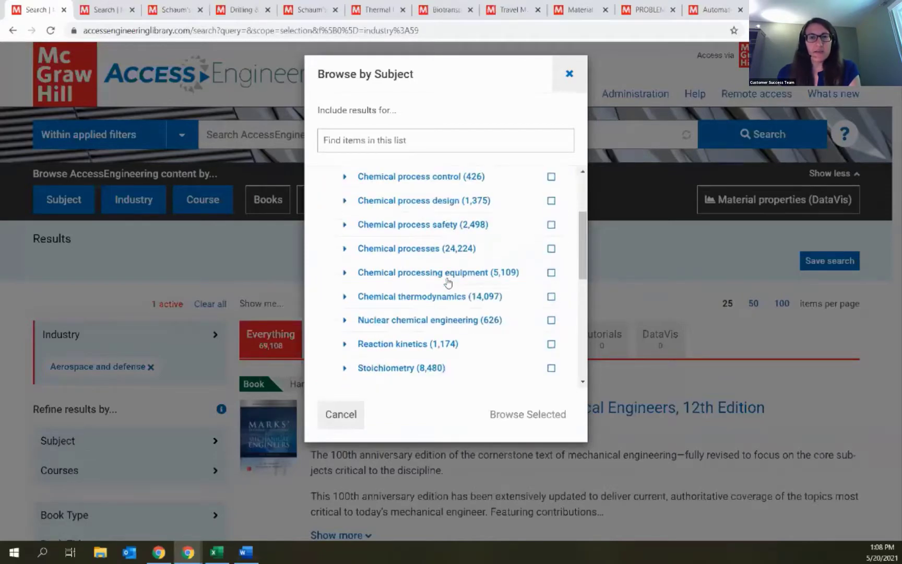
scroll(447, 283, down, 2)
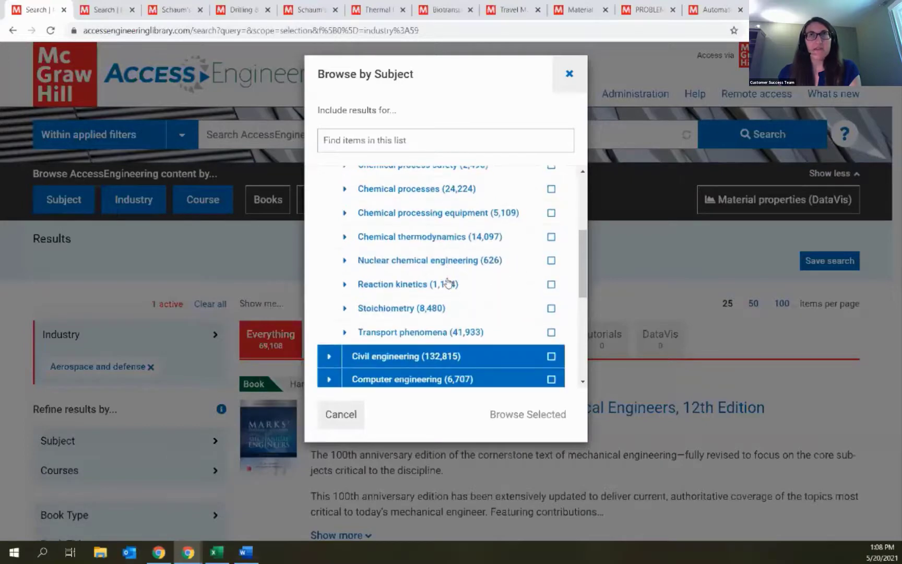
scroll(366, 235, up, 3)
click(329, 189)
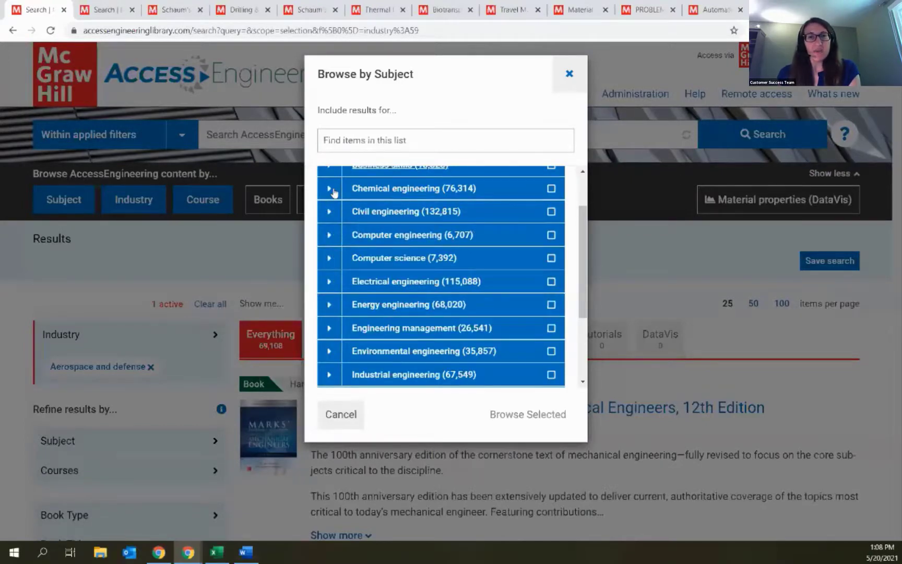
click(329, 305)
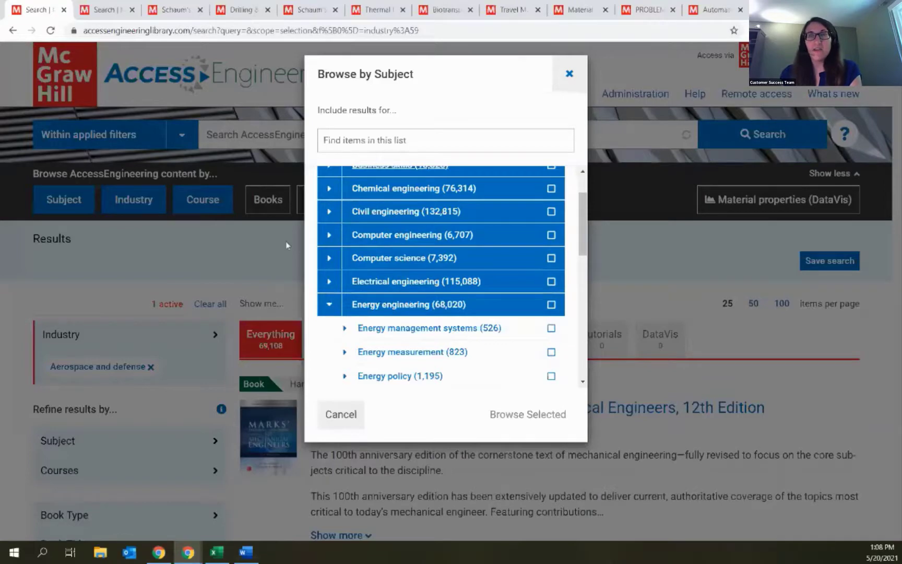
click(339, 309)
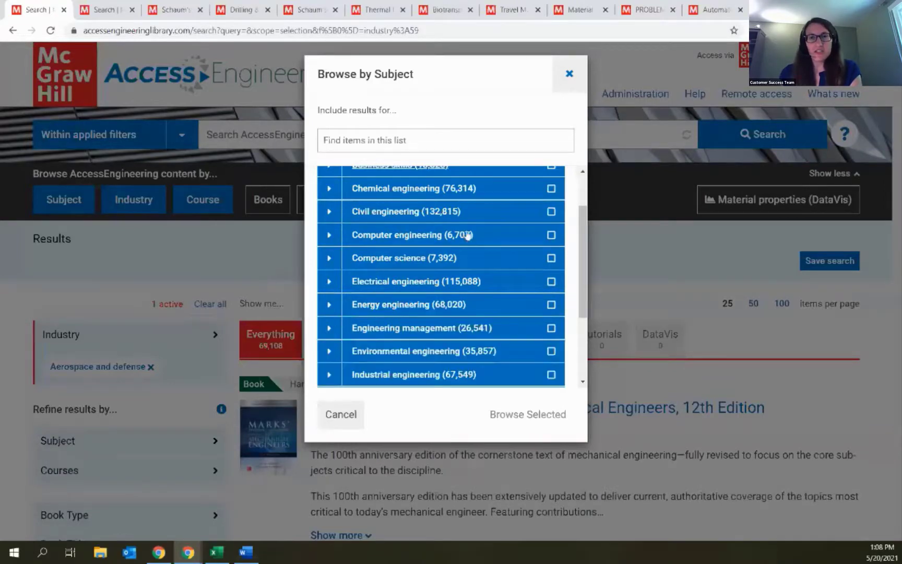
Step: Expand Mechanical engineering down to Solid mechanics in the subject list and select the Loads topic
scroll(458, 236, down, 2)
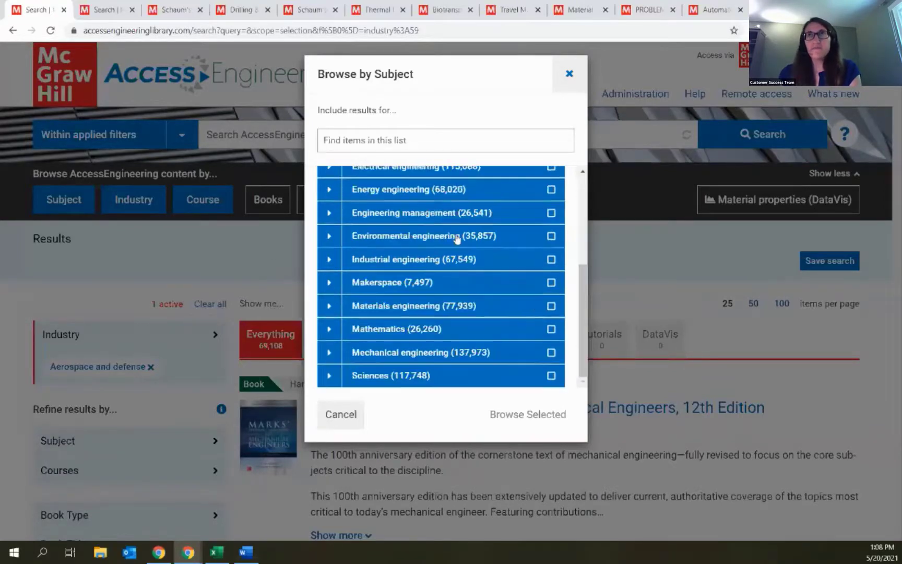
click(331, 354)
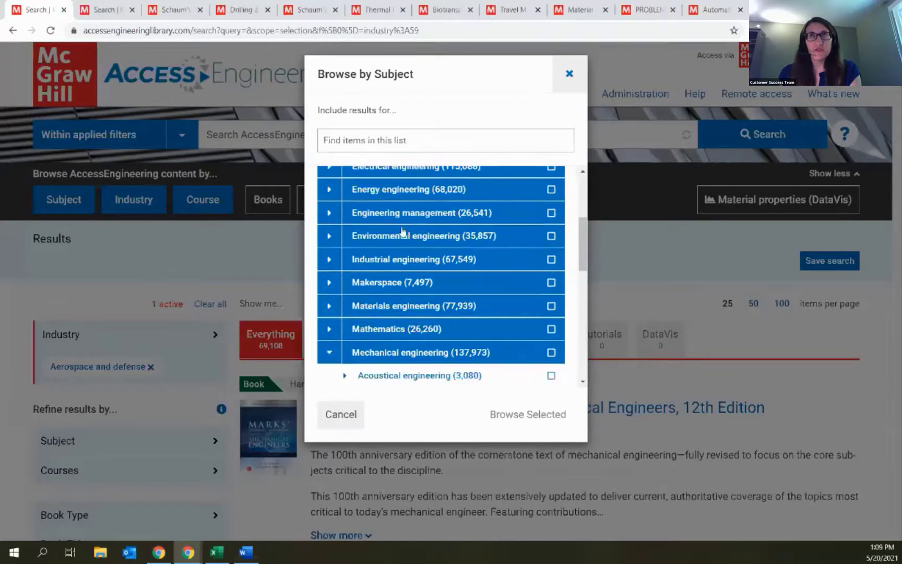
scroll(405, 231, down, 1)
scroll(405, 231, down, 7)
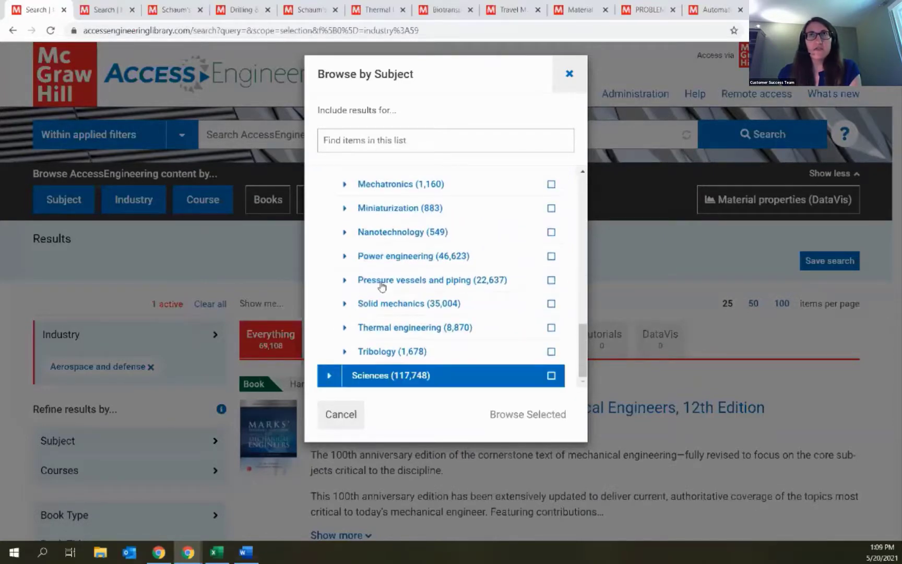
click(344, 303)
scroll(475, 245, down, 2)
scroll(483, 242, down, 2)
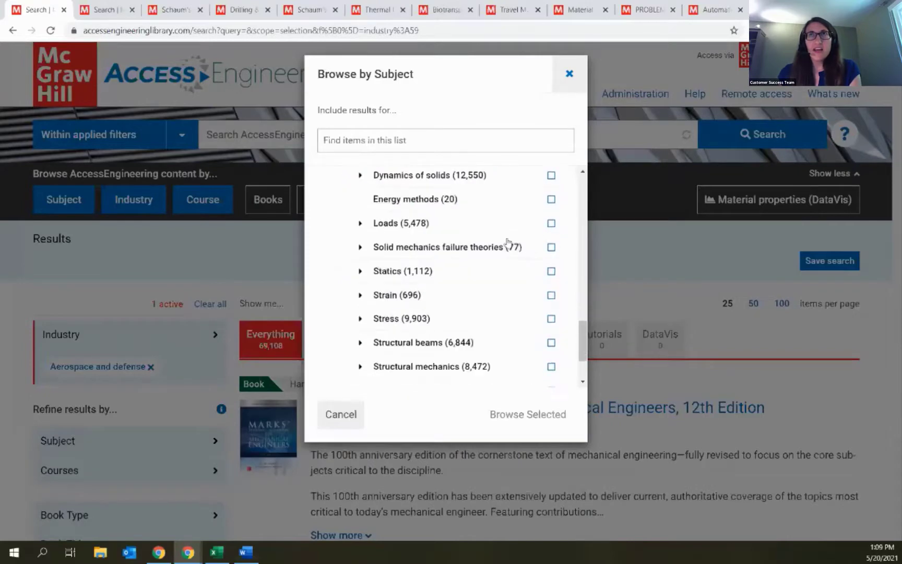
click(552, 223)
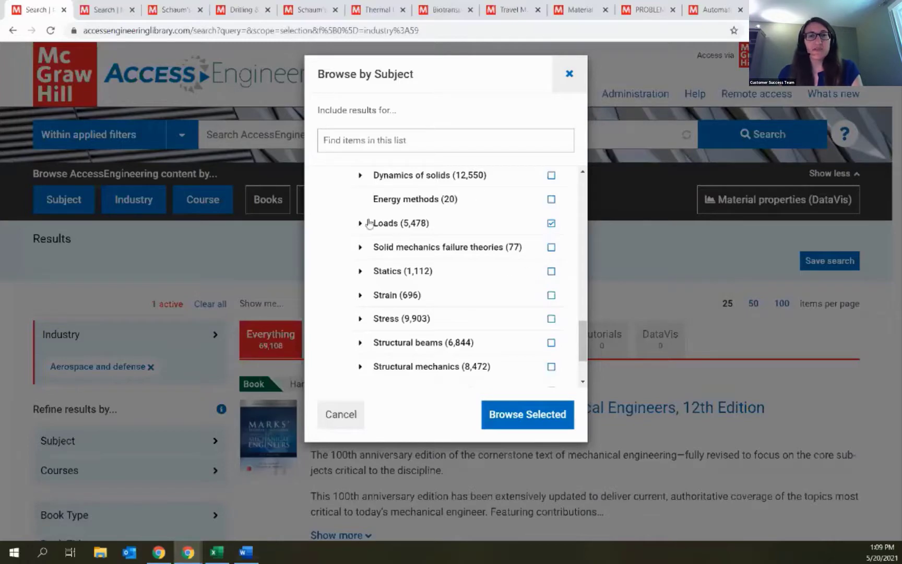
Step: Filter the subject list by "loads" and "load", review the matching topics, and browse the content for the selected Loads subject
key(alt+Tab)
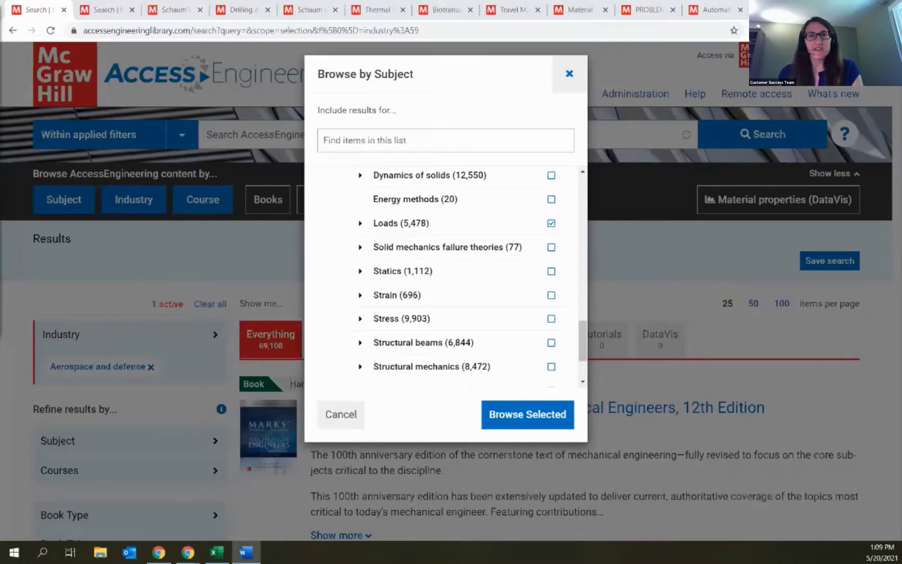
click(400, 147)
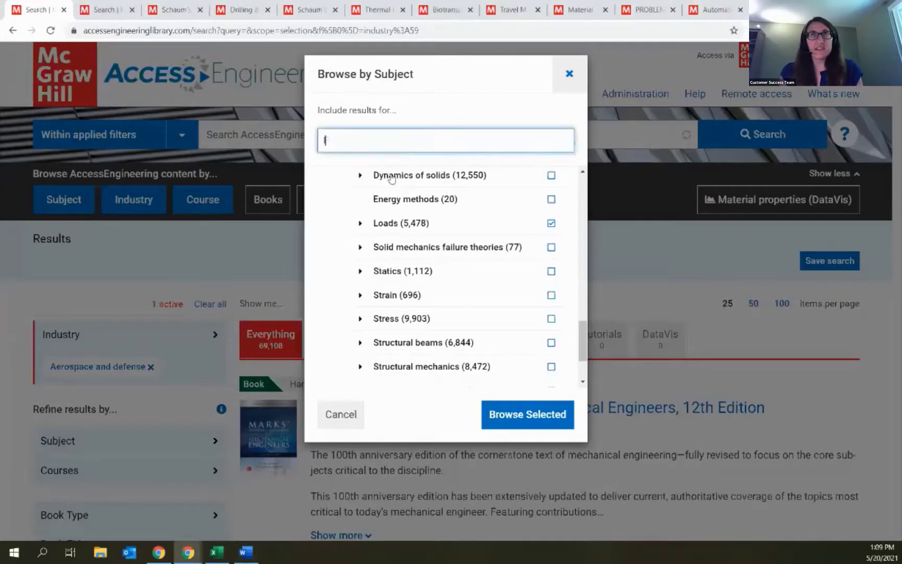
text(los)
key(BackSpace)
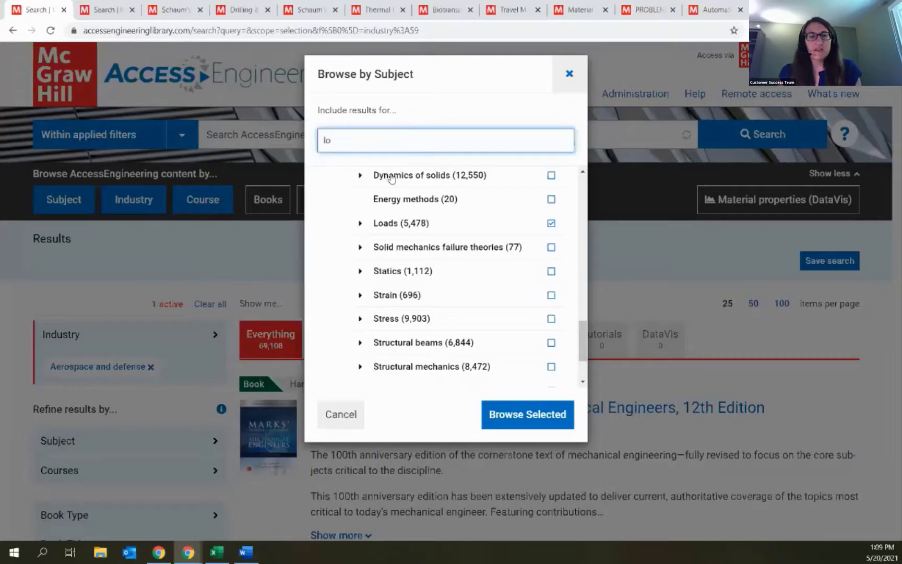
text(ads)
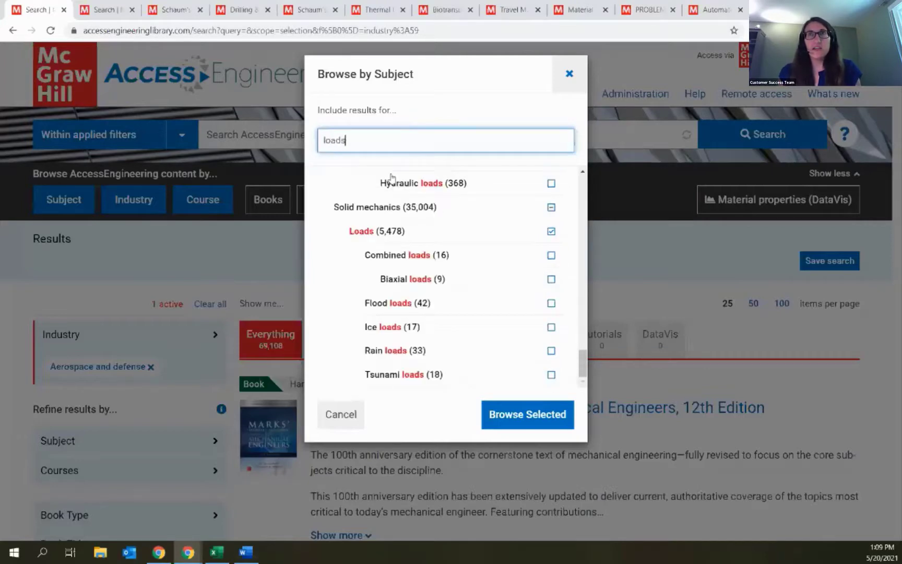
key(BackSpace)
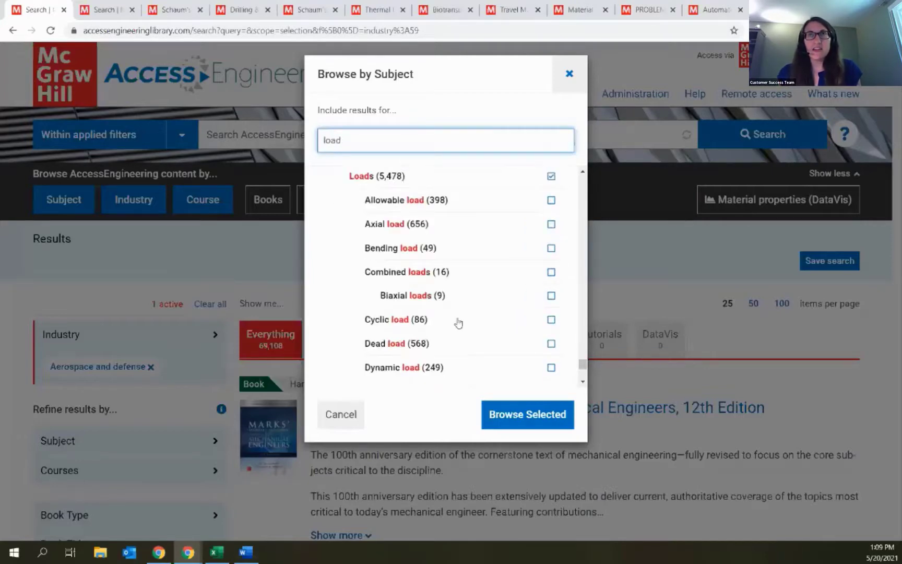
scroll(458, 323, up, 1)
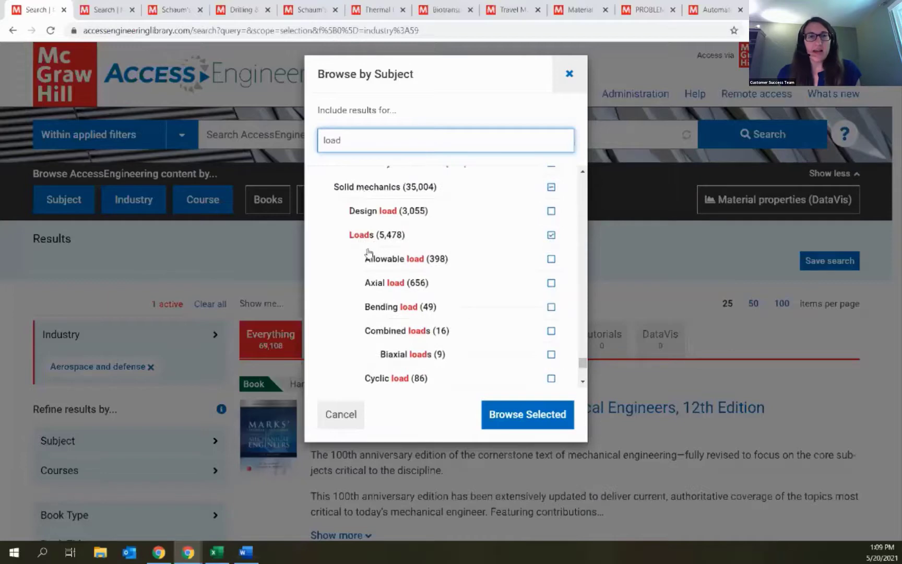
scroll(370, 256, up, 3)
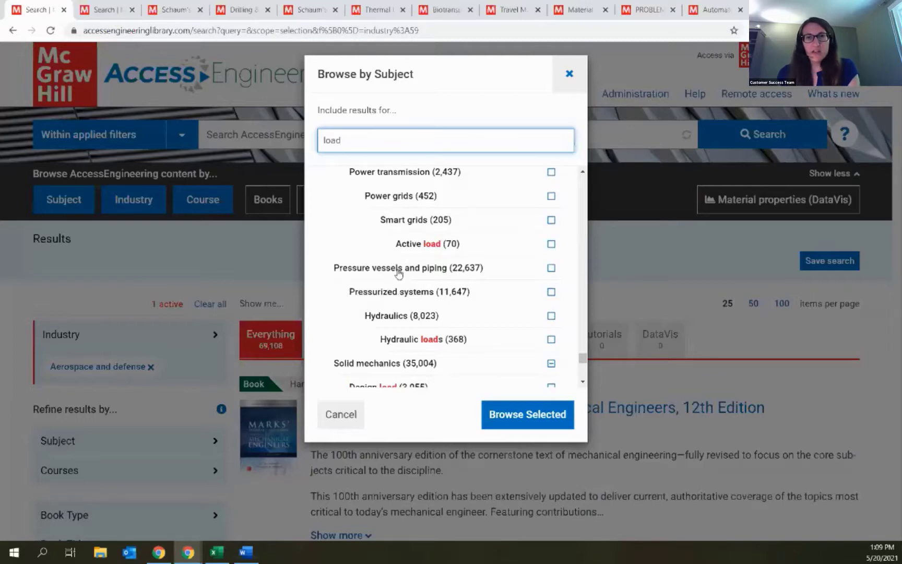
click(543, 415)
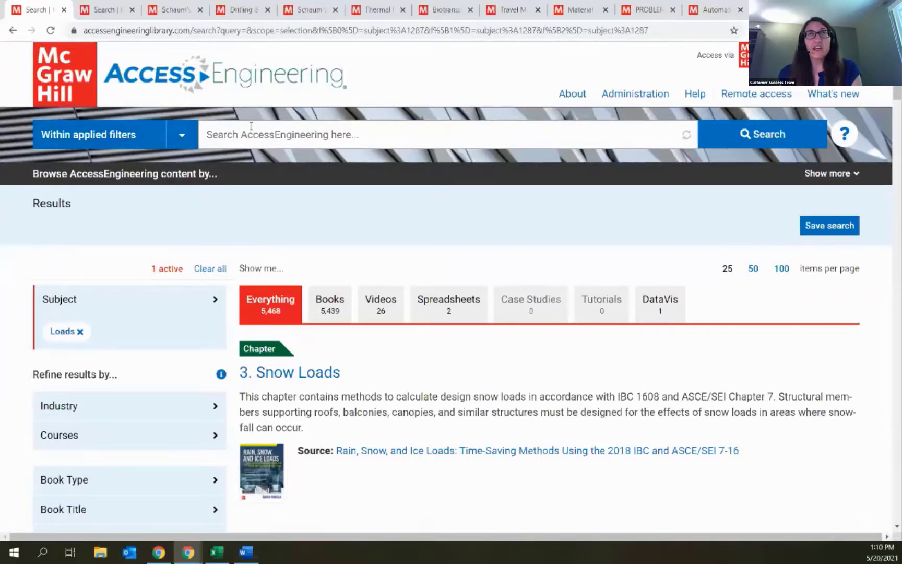
Step: Review the search scope options and examine the Book Component filter for the Loads results, closing it without applying anything
click(178, 140)
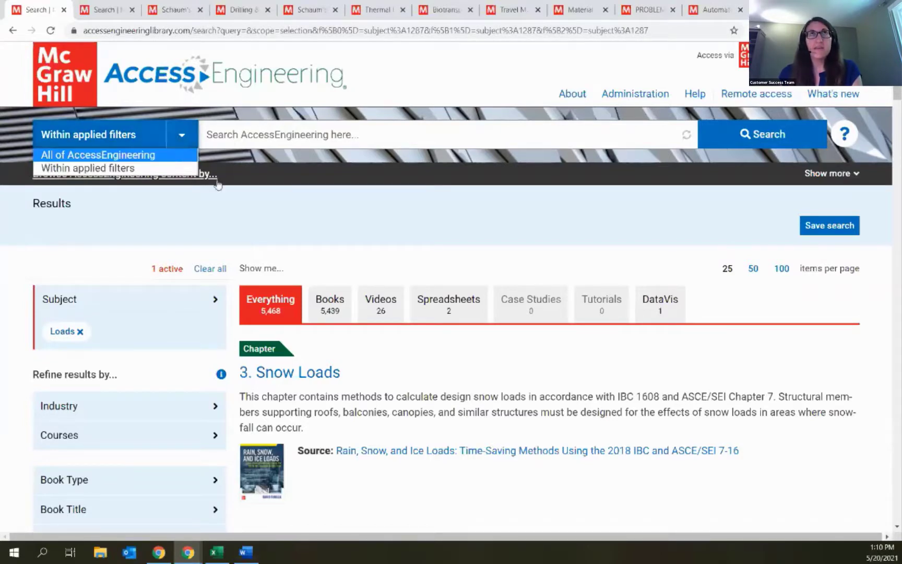
click(220, 222)
scroll(219, 221, down, 1)
scroll(220, 221, down, 2)
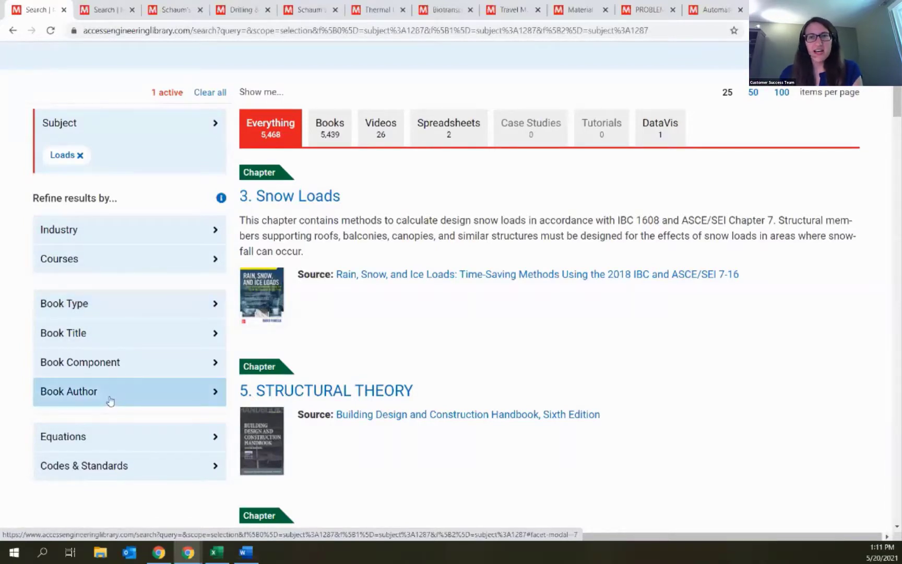
click(101, 369)
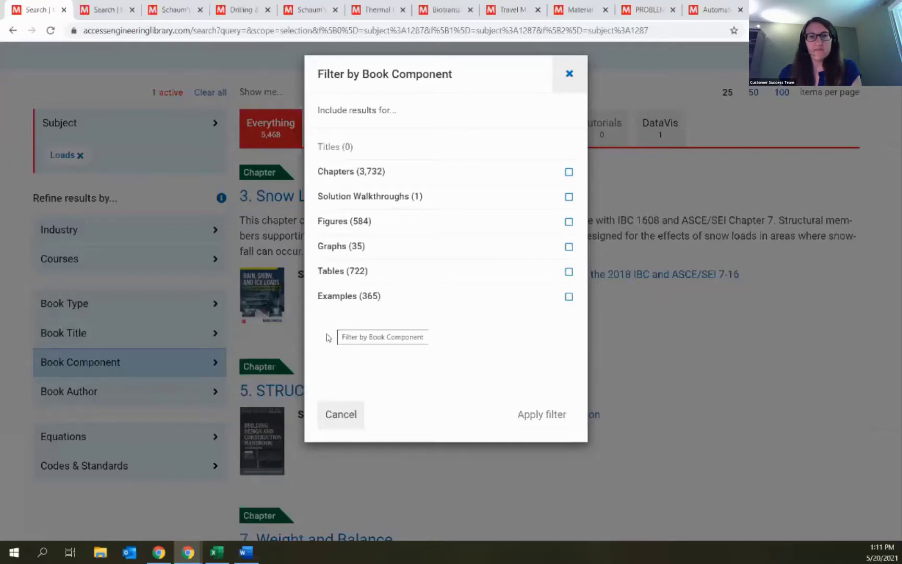
click(569, 73)
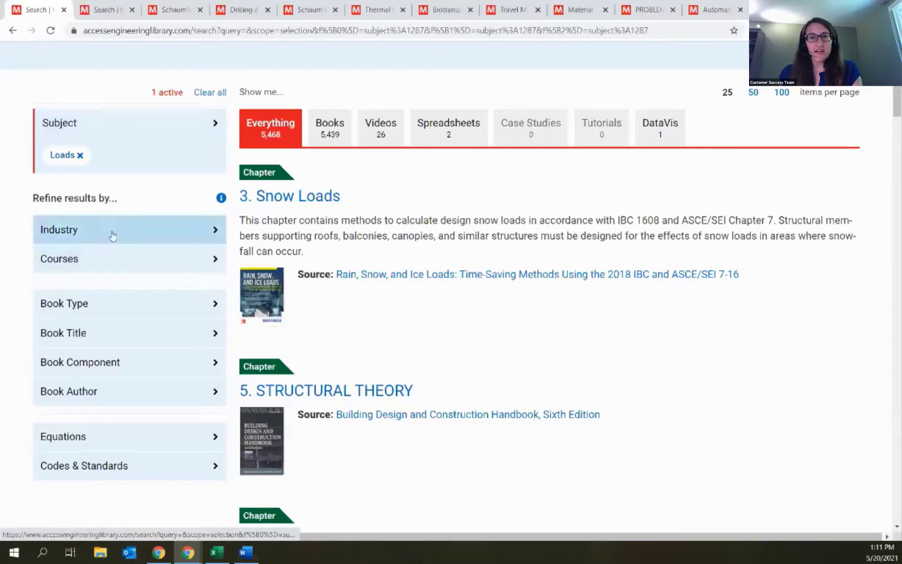
Step: Look through the equations offered in the Equations filter for the Loads results and close it without selecting any
click(136, 444)
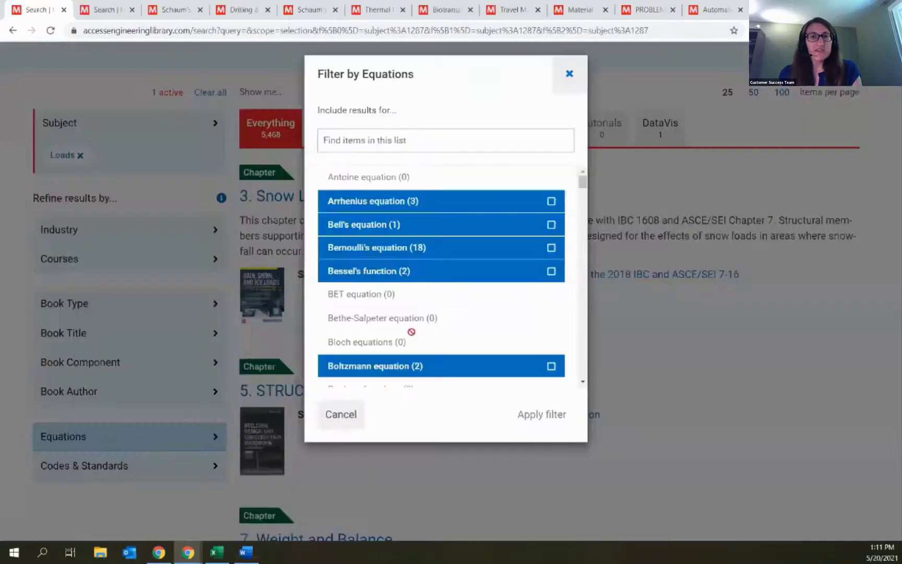
scroll(443, 293, down, 3)
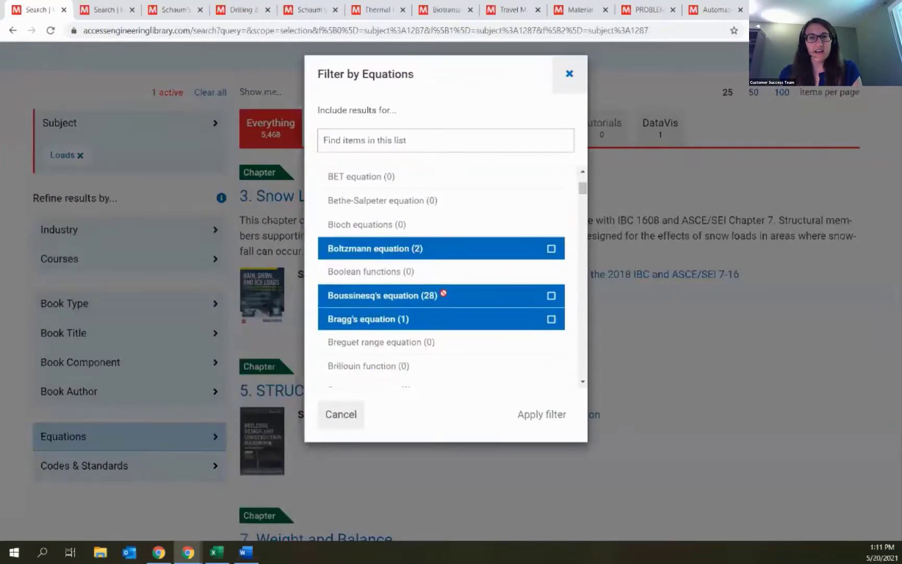
scroll(443, 292, down, 1)
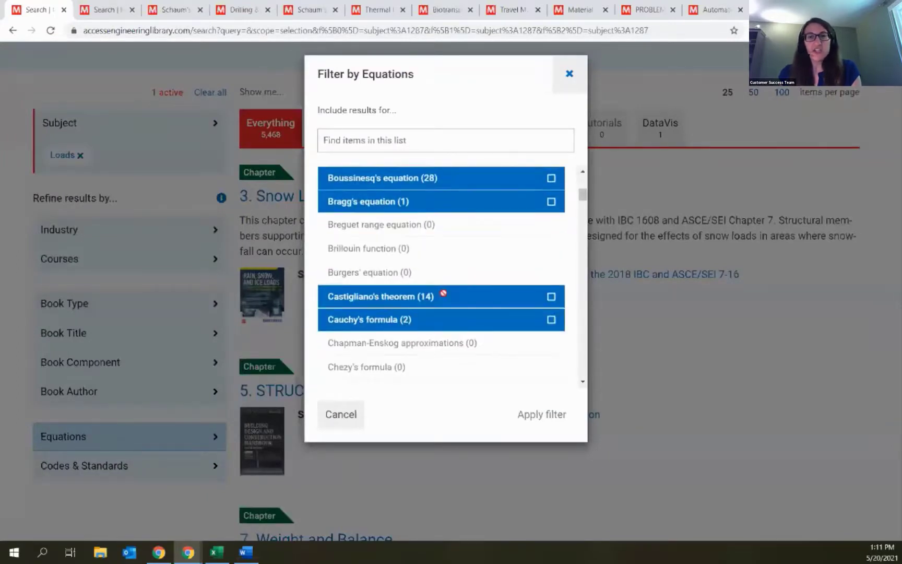
scroll(443, 293, down, 6)
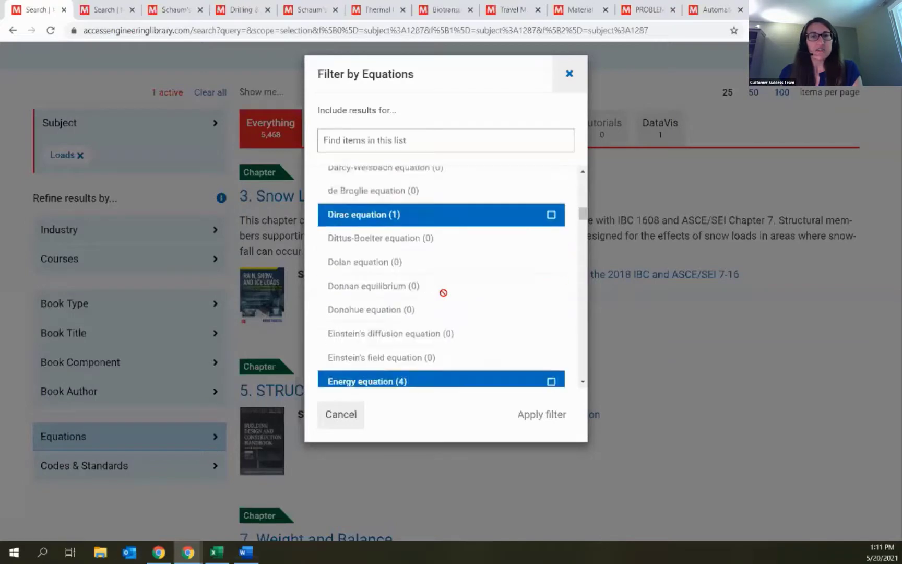
scroll(443, 293, down, 7)
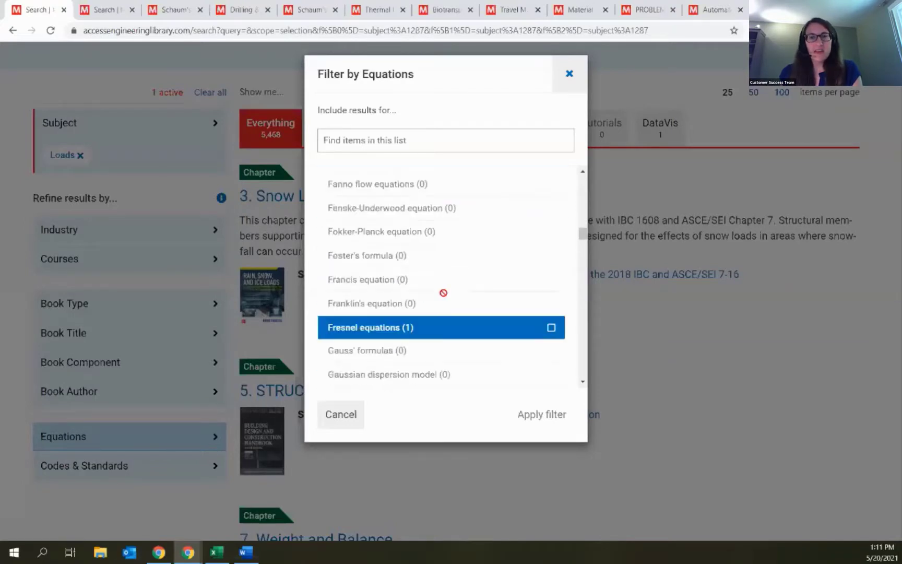
scroll(444, 293, down, 5)
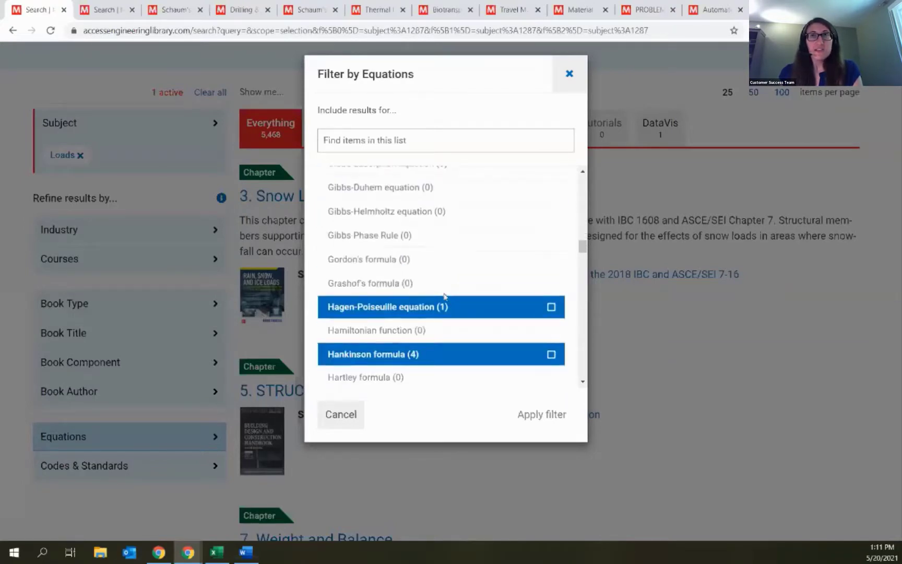
scroll(444, 296, up, 1)
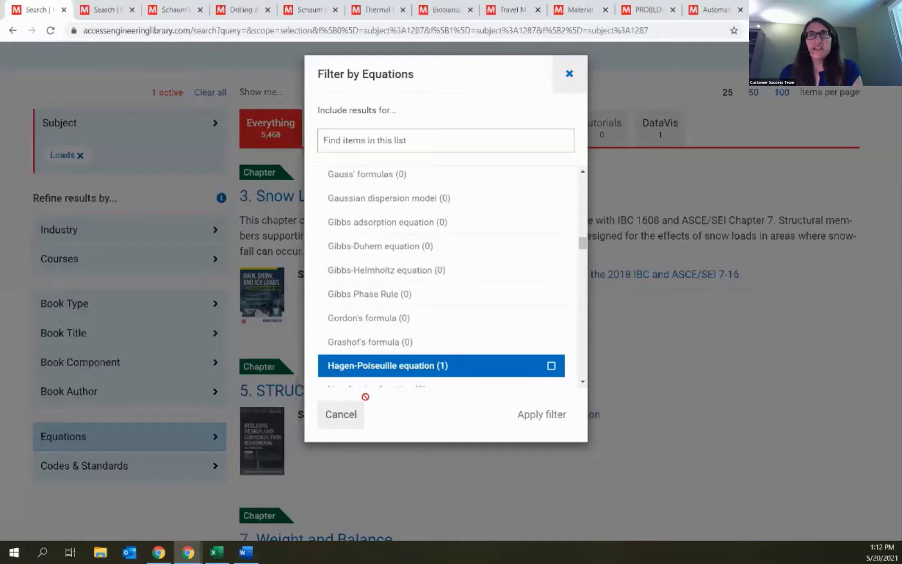
scroll(407, 238, down, 3)
scroll(409, 237, down, 1)
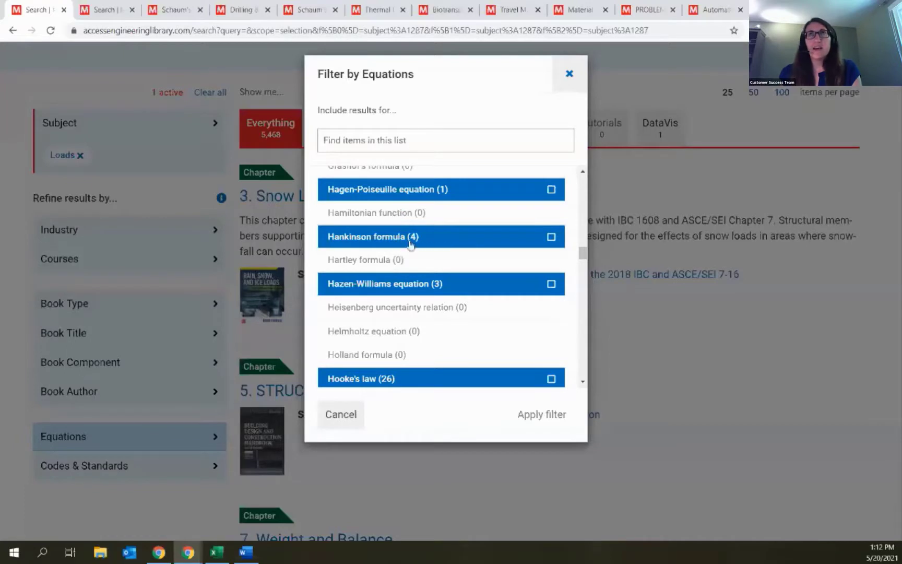
click(332, 149)
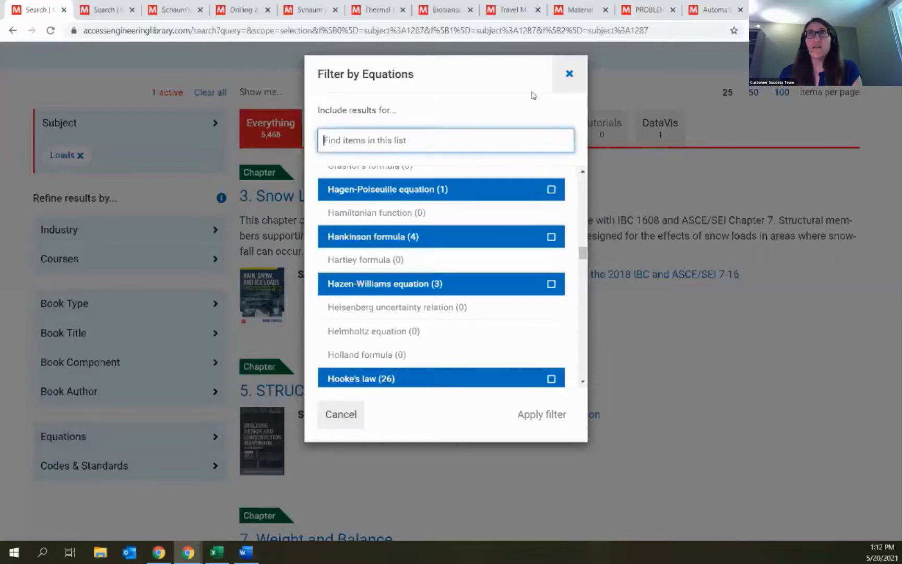
click(569, 74)
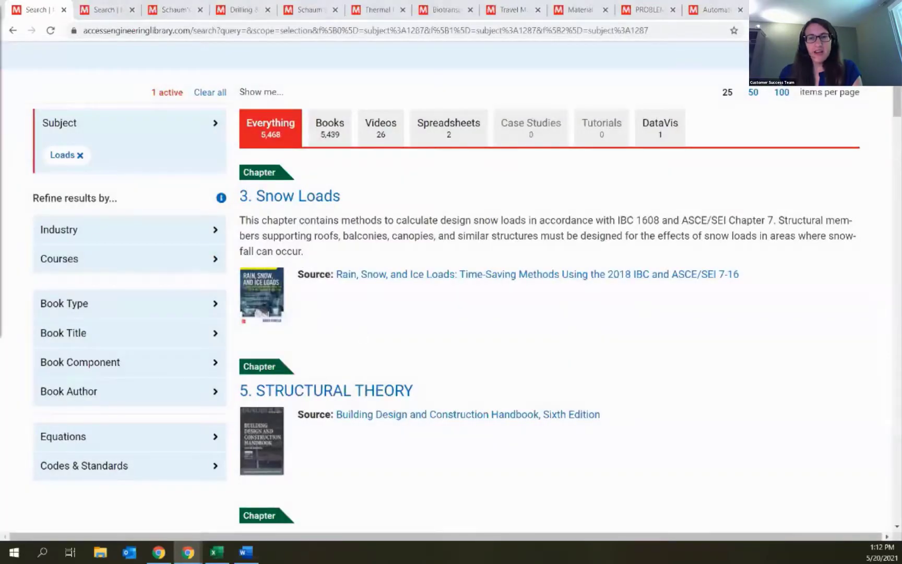
Step: Limit the Loads results to videos and open "Schaum's Statics Supplementary Problem 5.43: Beam Reactions"
click(246, 552)
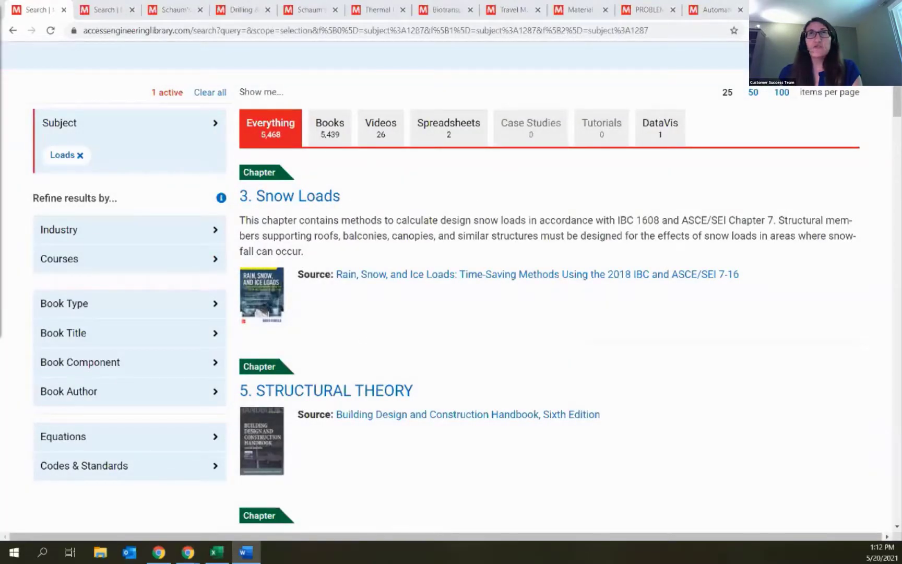
click(379, 137)
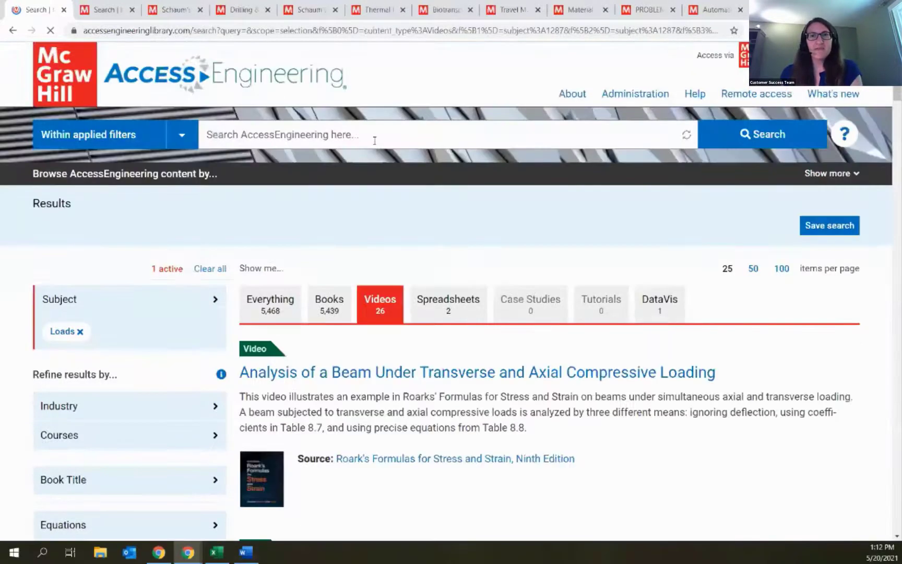
scroll(549, 270, down, 1)
scroll(549, 269, down, 10)
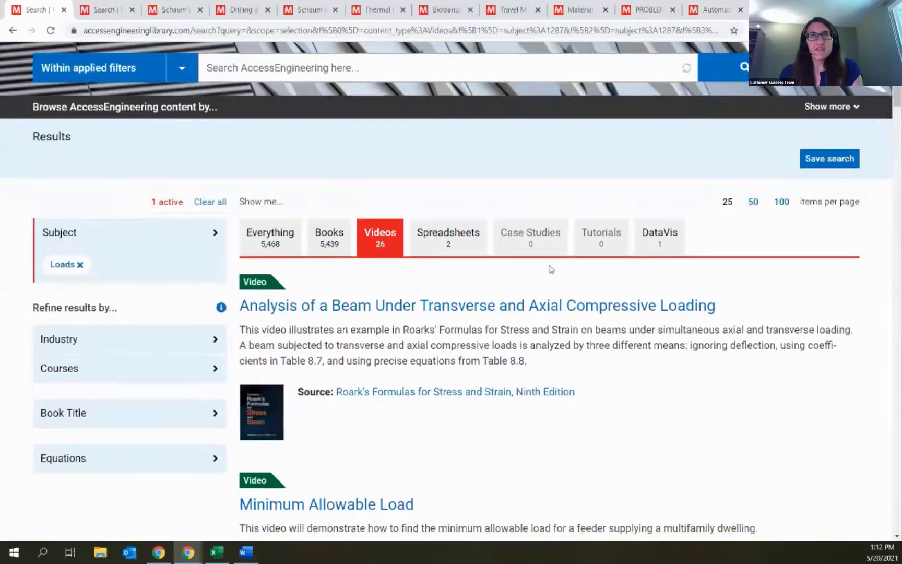
scroll(549, 270, down, 11)
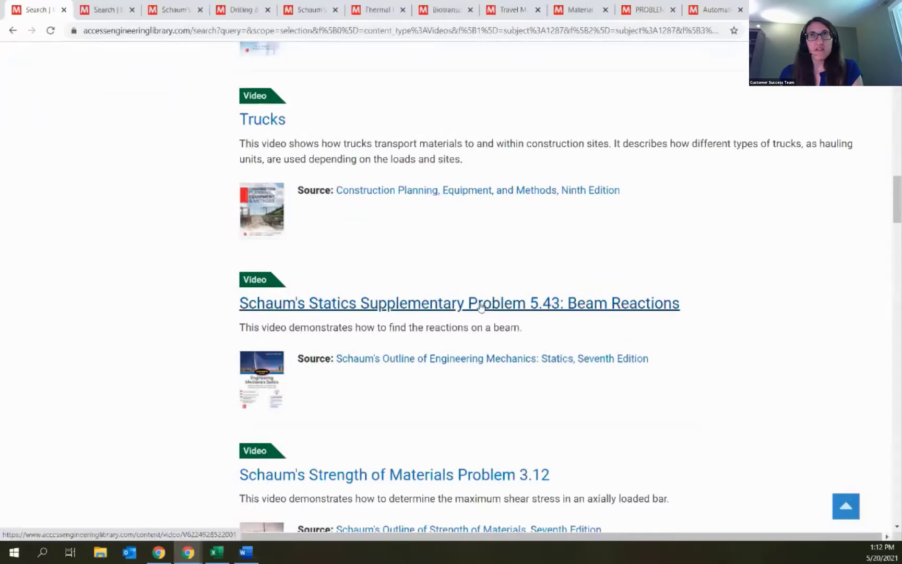
click(482, 307)
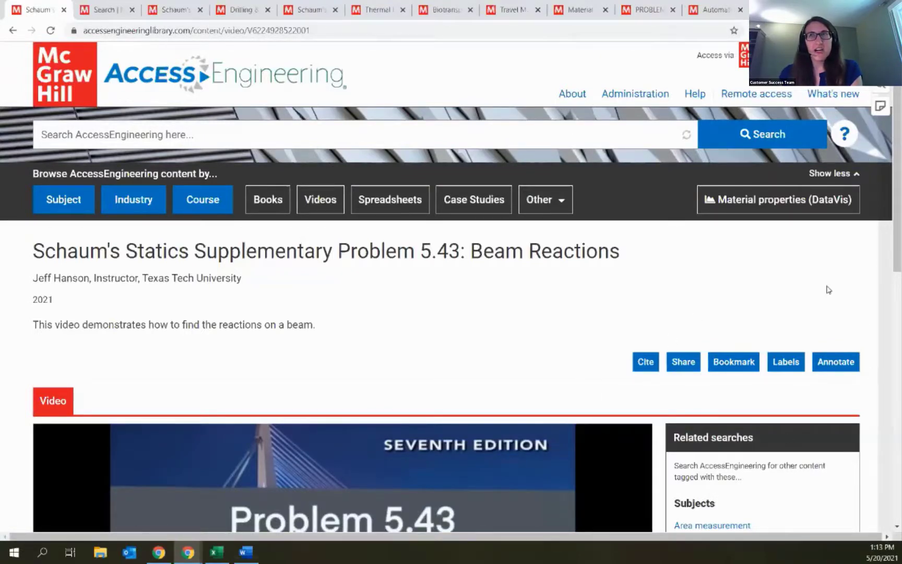
Step: Review the video's citation and sharing options, including the proxy link, closing each dialog again
click(645, 367)
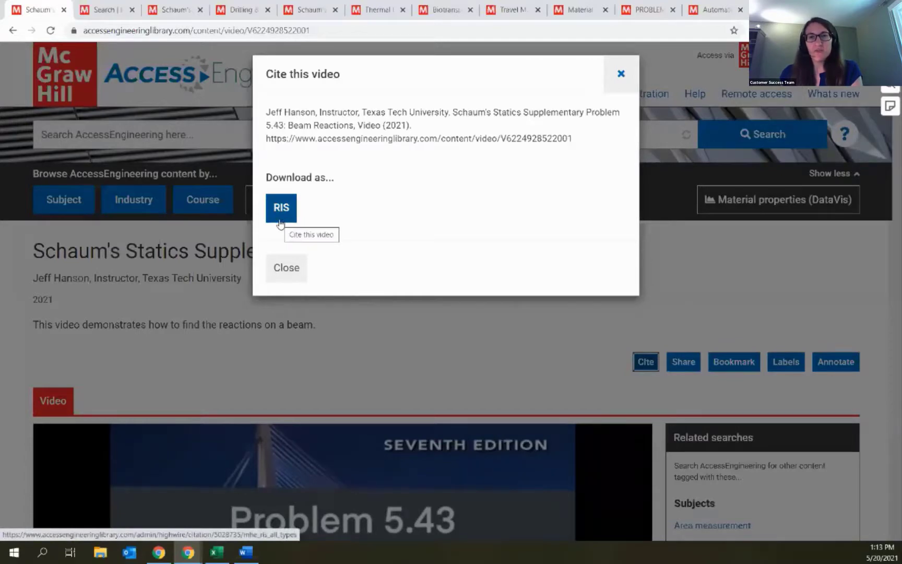
click(621, 75)
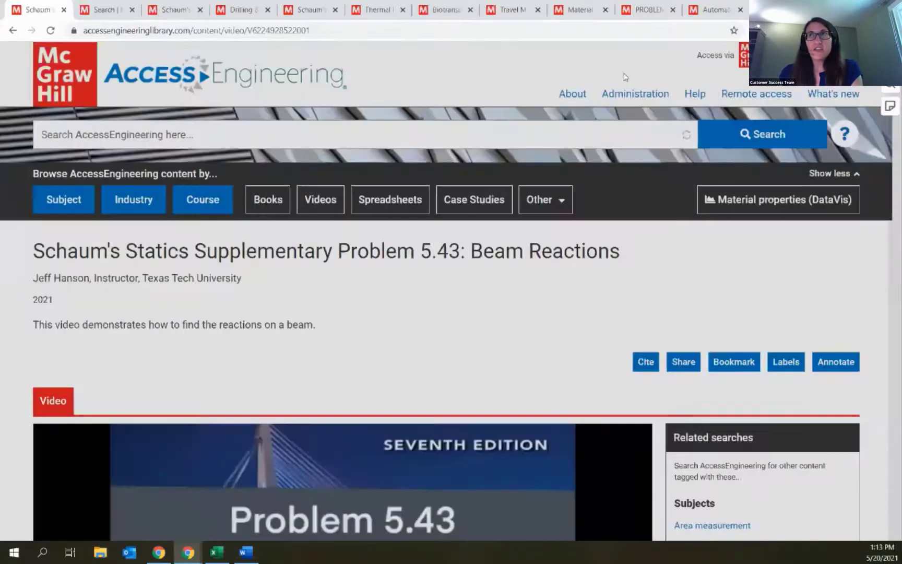
click(687, 361)
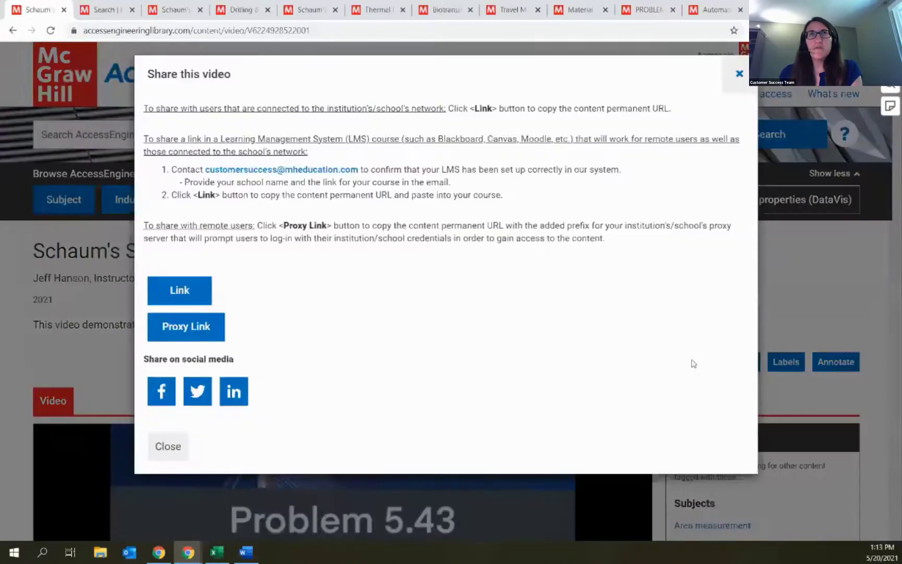
click(204, 339)
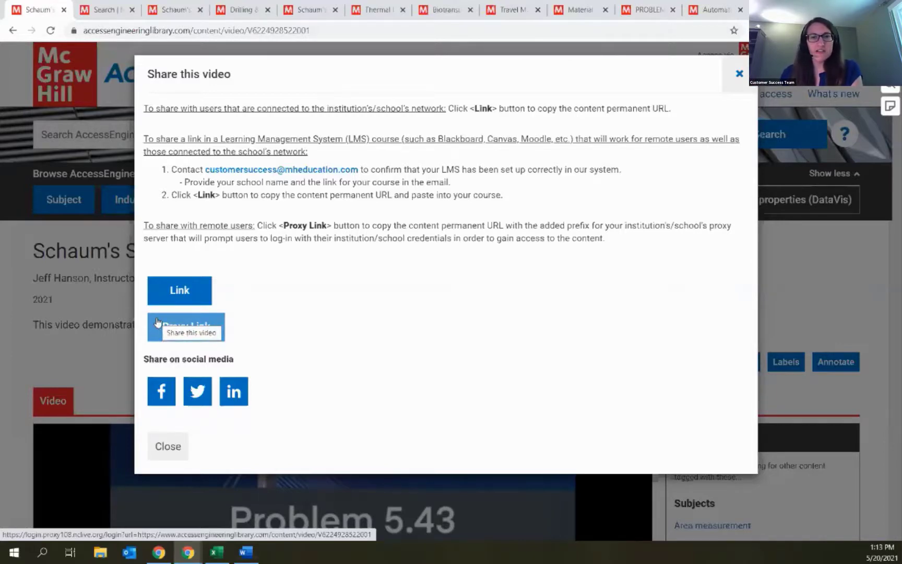
click(745, 75)
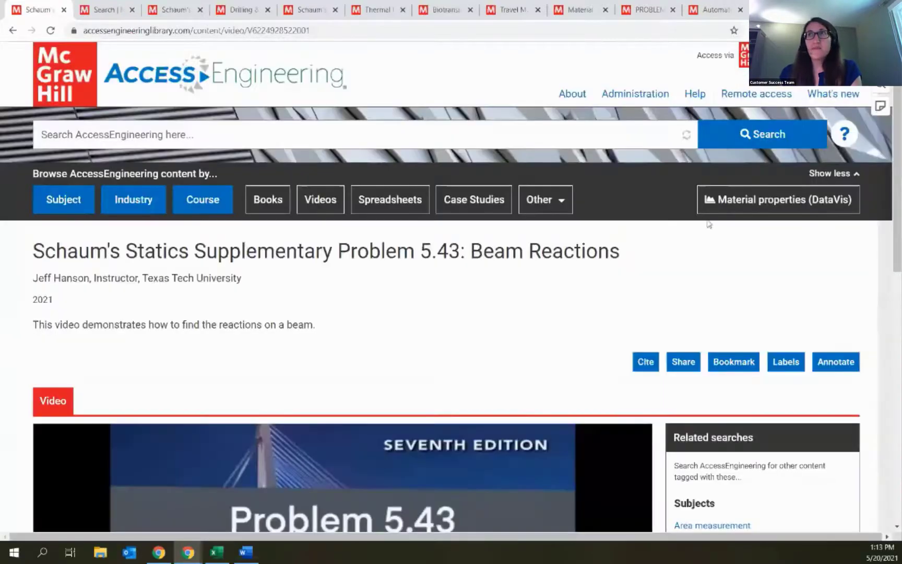
Step: Examine the video page's bookmark and annotation tools, related subject searches, transcript option and source details
click(729, 365)
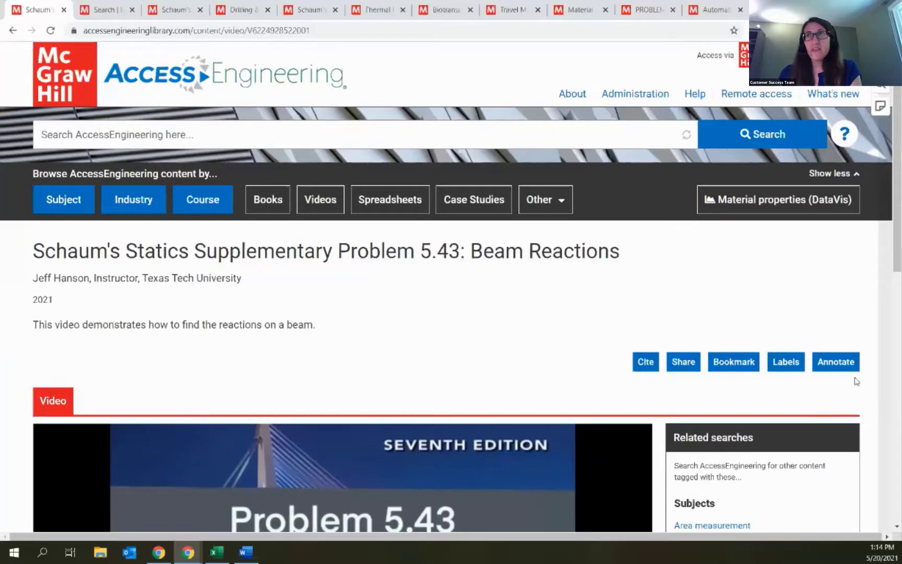
scroll(826, 290, down, 4)
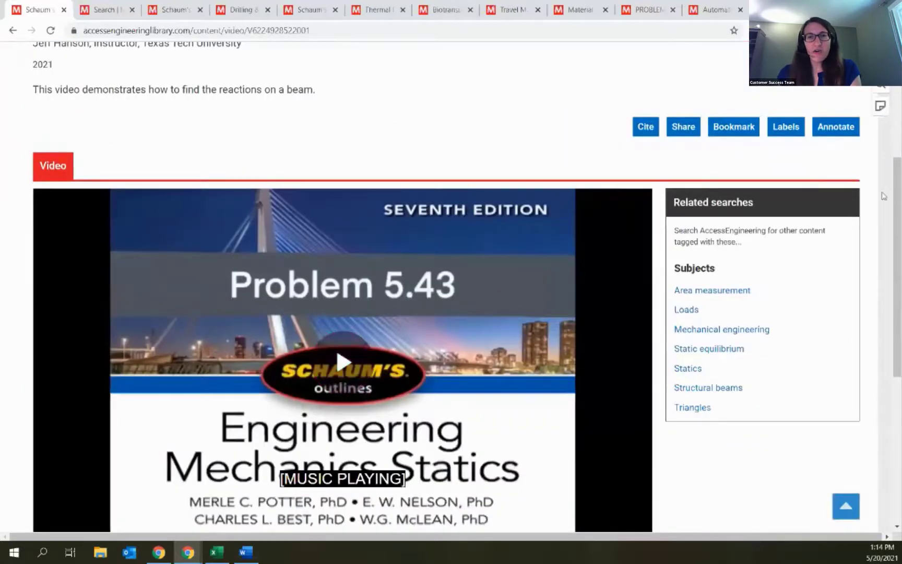
click(833, 134)
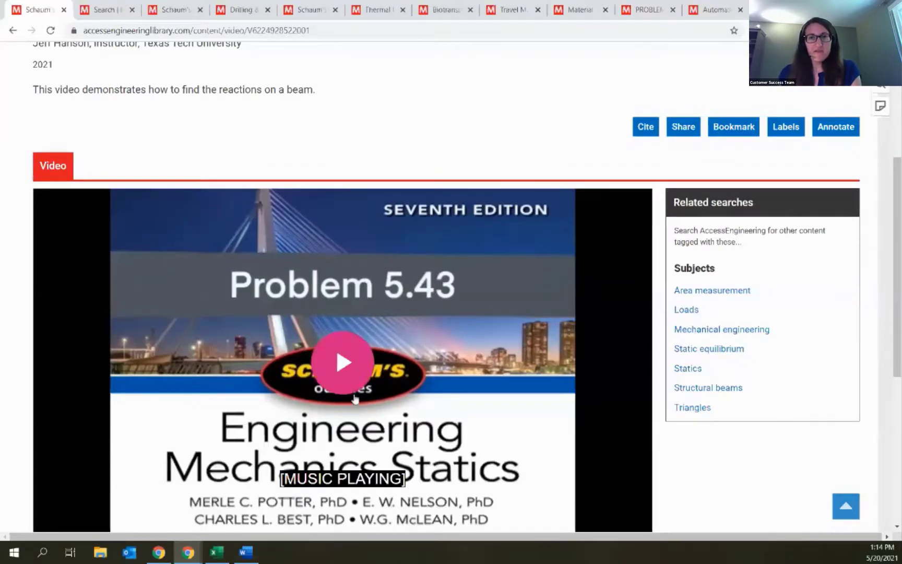
scroll(291, 420, down, 5)
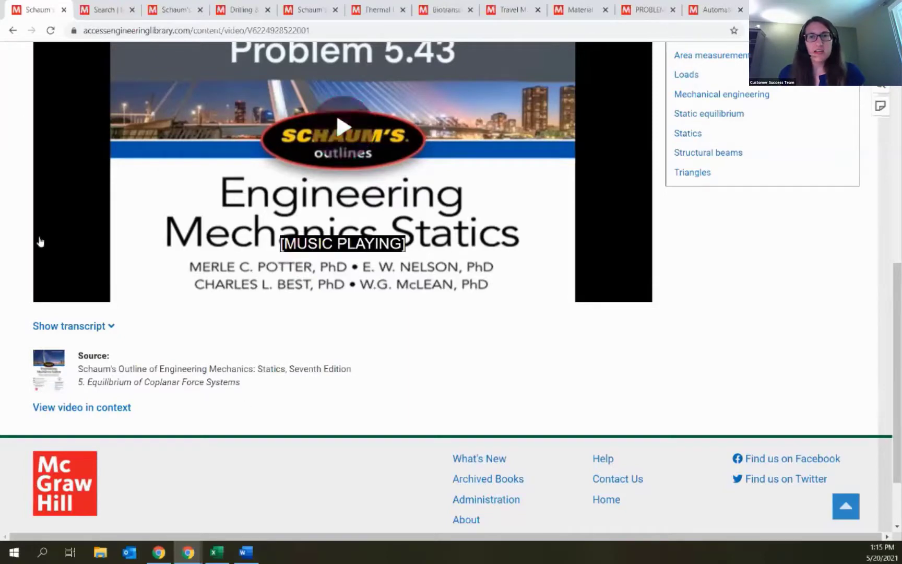
key(alt+Tab)
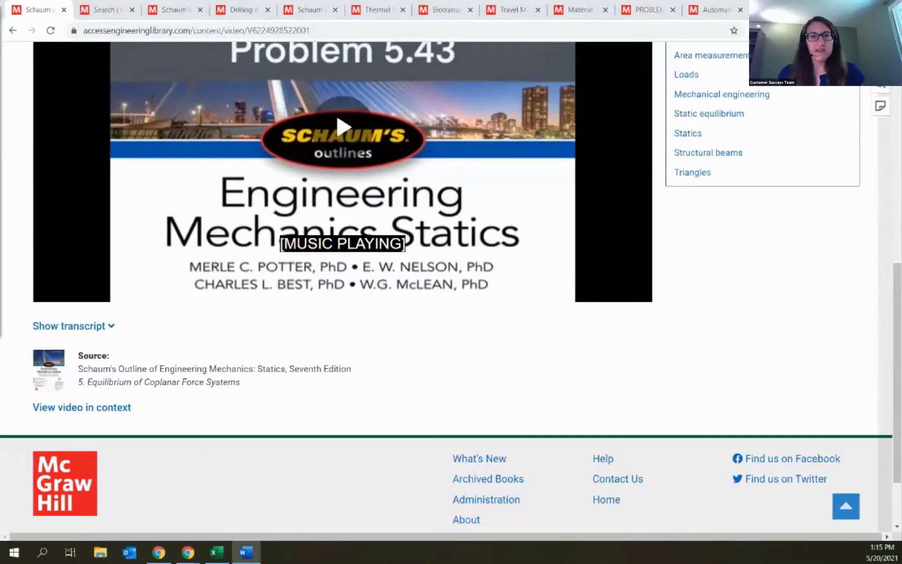
Step: Start the Problem 5.43 video, pause it, and skip to 0:39, 1:14 and 1:47 to preview the captioned solution
scroll(336, 127, up, 3)
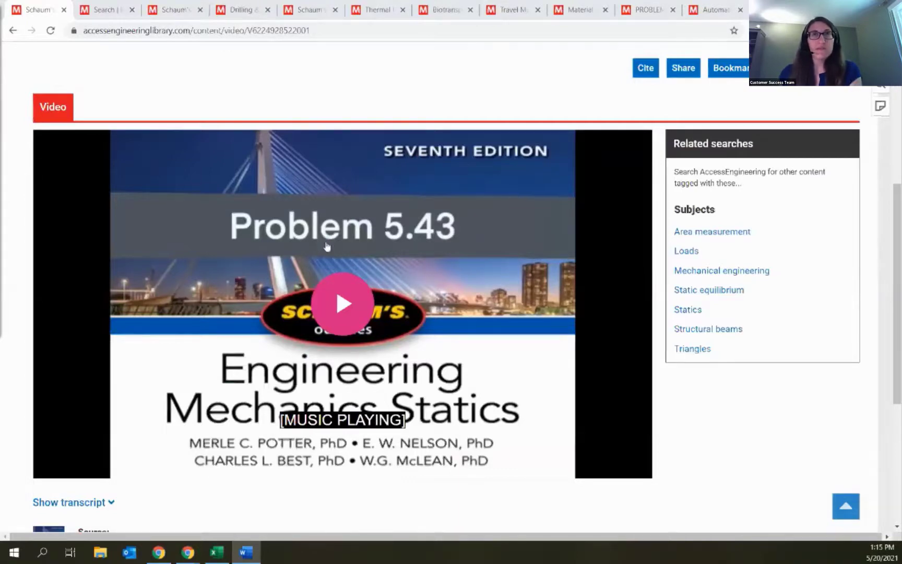
click(340, 303)
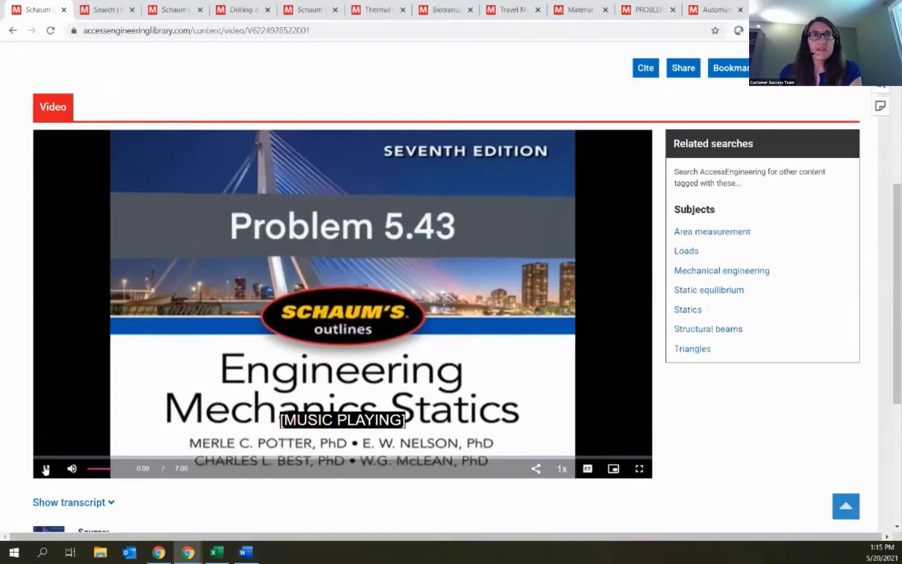
click(46, 470)
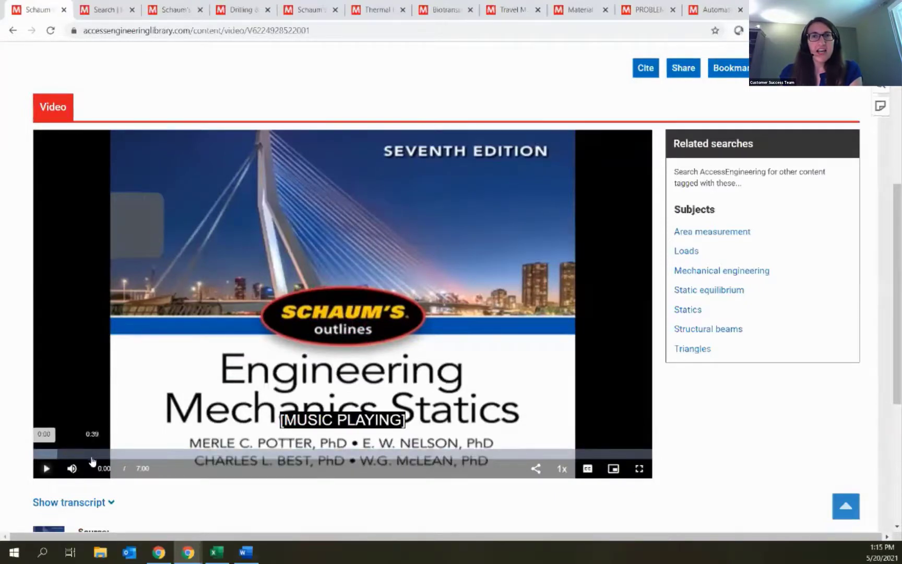
click(91, 459)
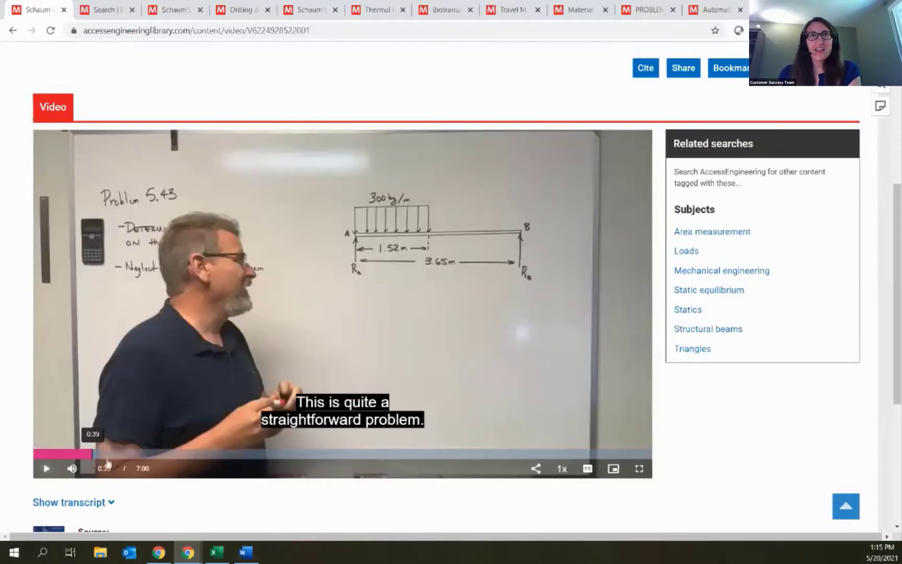
click(142, 458)
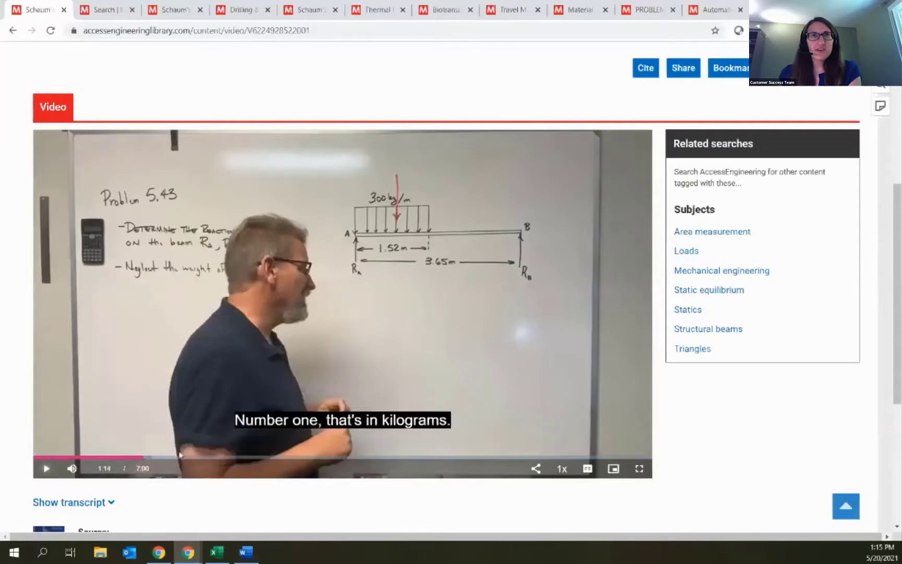
click(191, 458)
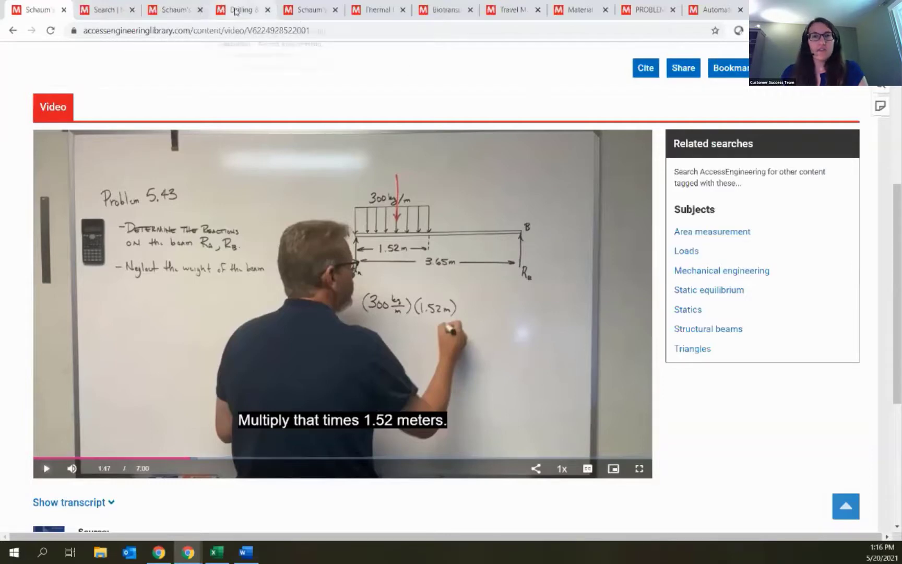
Step: Open the other copy of the Problem 5.43 Beam Reactions video, start and pause it, and skip to 1:14
click(176, 9)
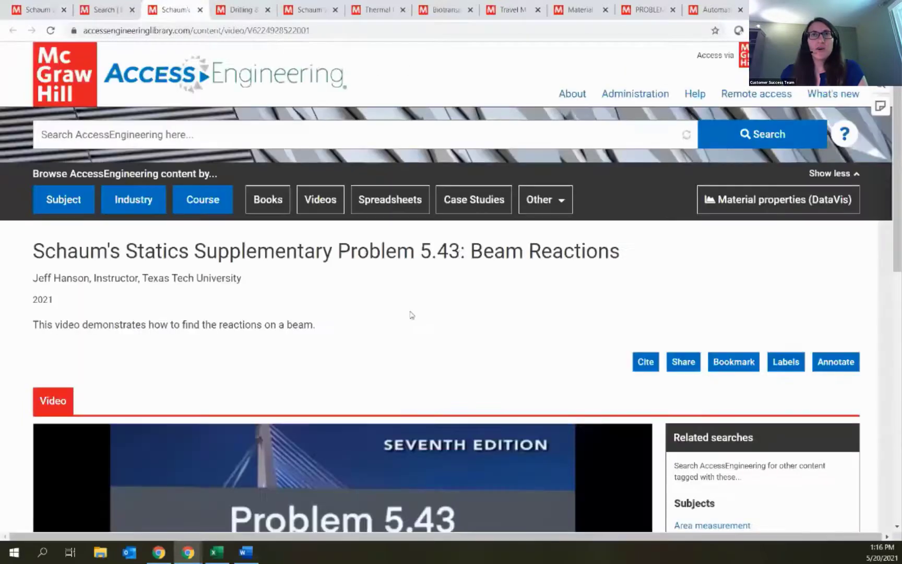
scroll(411, 312, down, 7)
click(336, 231)
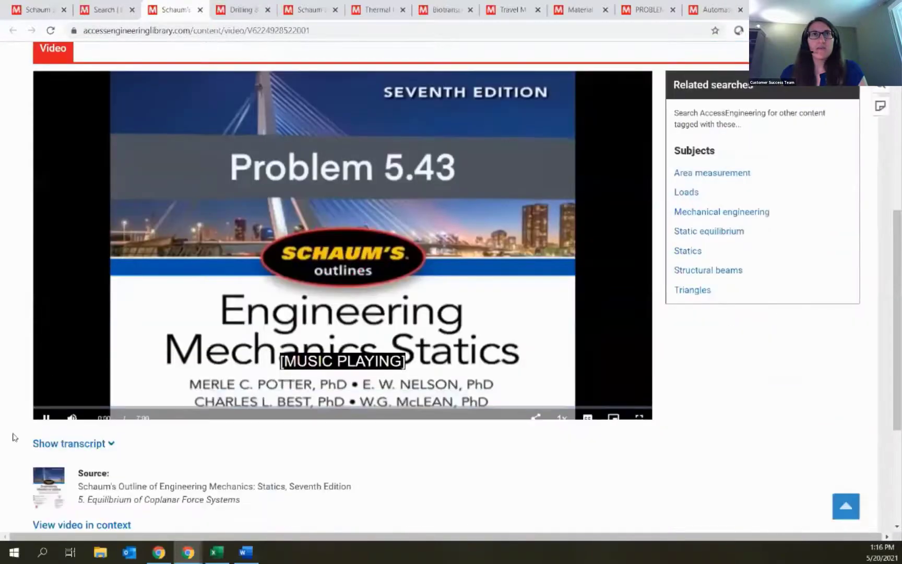
click(45, 410)
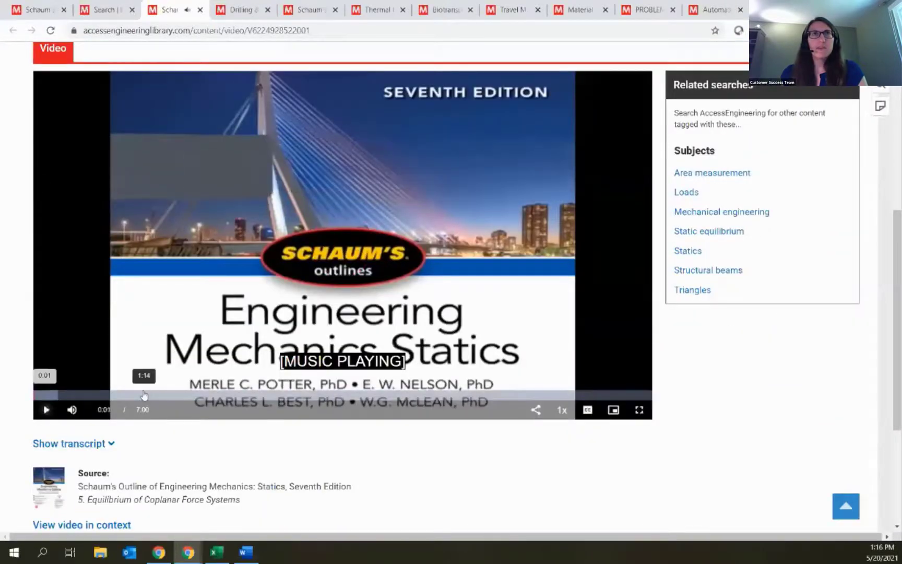
click(145, 395)
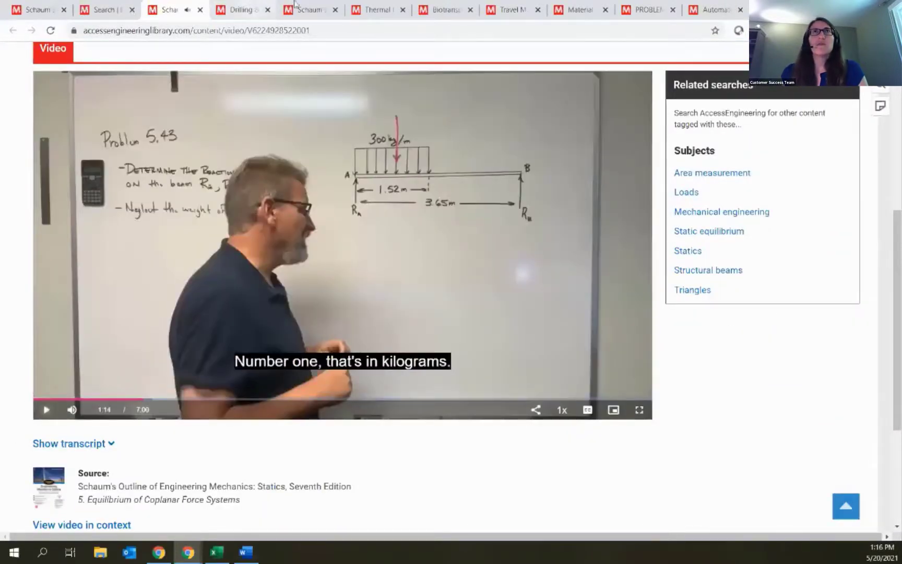
Step: Dismiss the error on the Signals and Systems Problem 1.1 MATLAB video, play it, and pause the worked example at about 1:25
click(308, 9)
scroll(348, 320, down, 7)
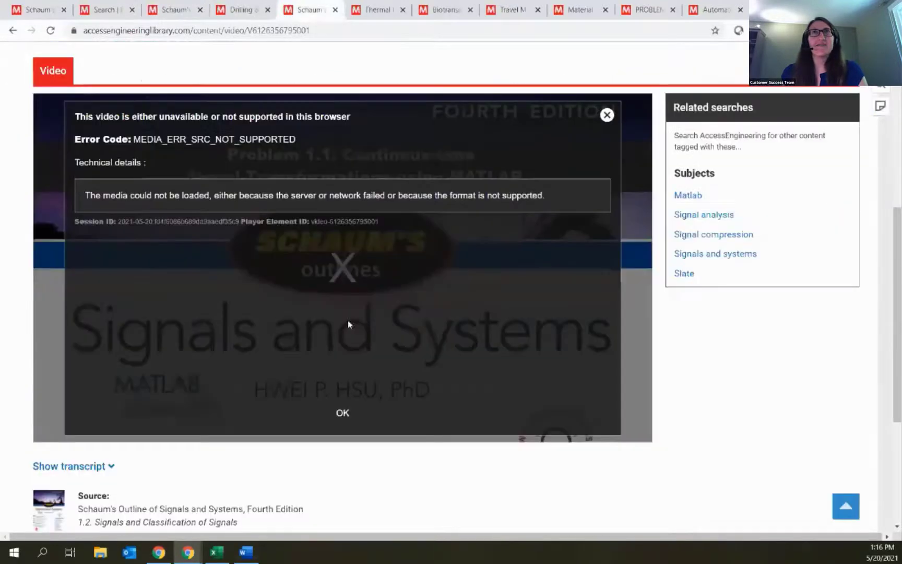
click(606, 113)
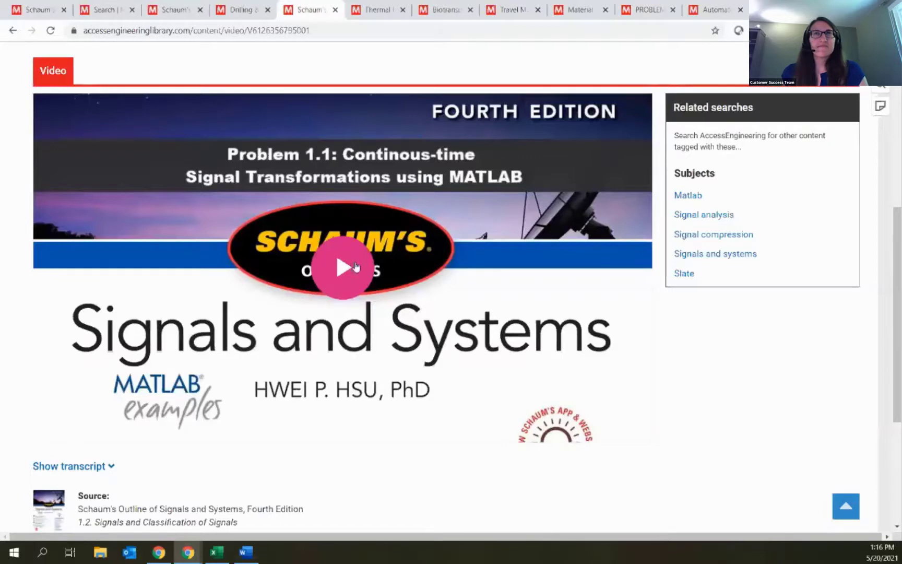
click(338, 269)
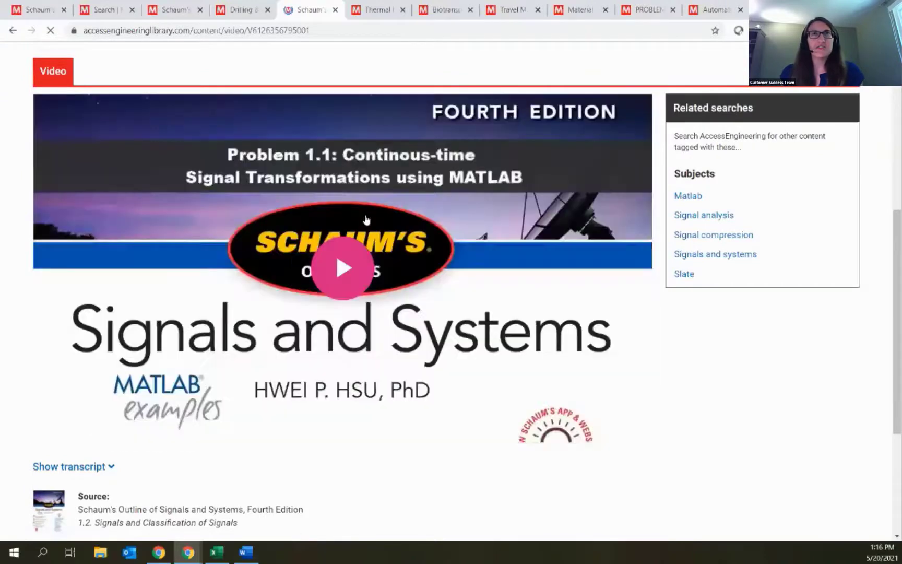
click(354, 277)
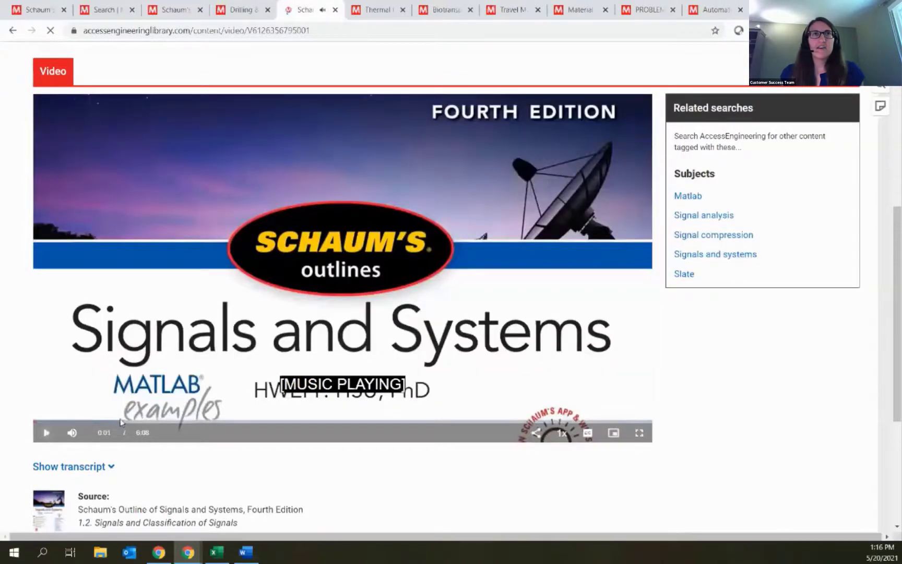
click(123, 421)
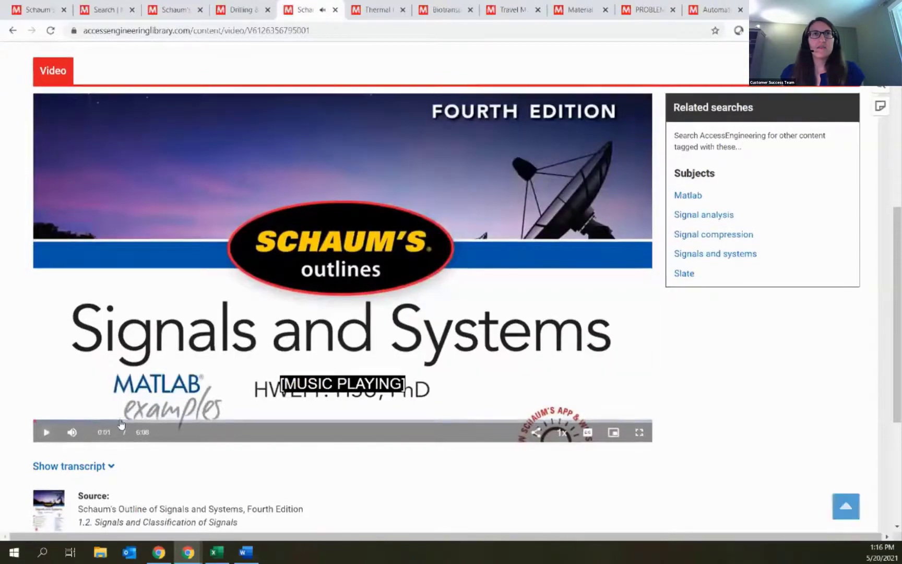
click(174, 421)
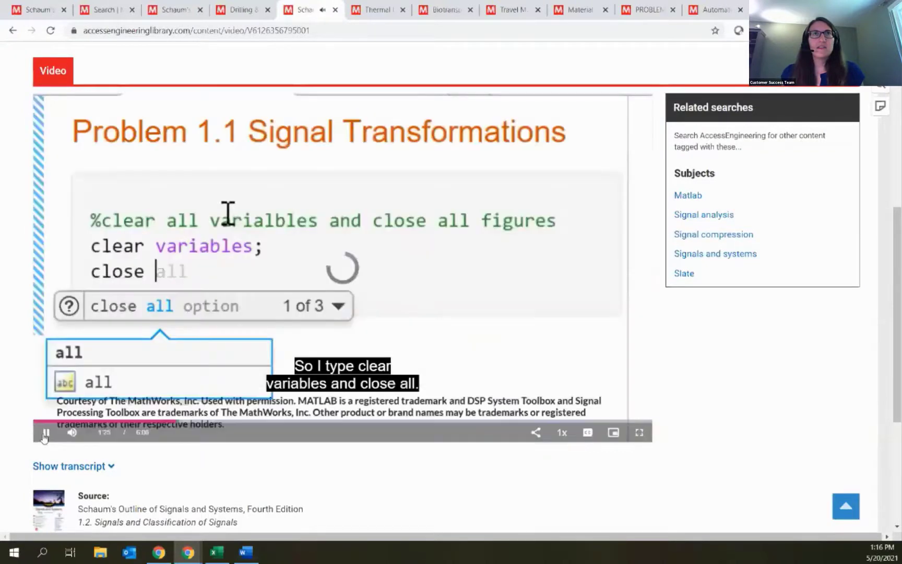
click(45, 432)
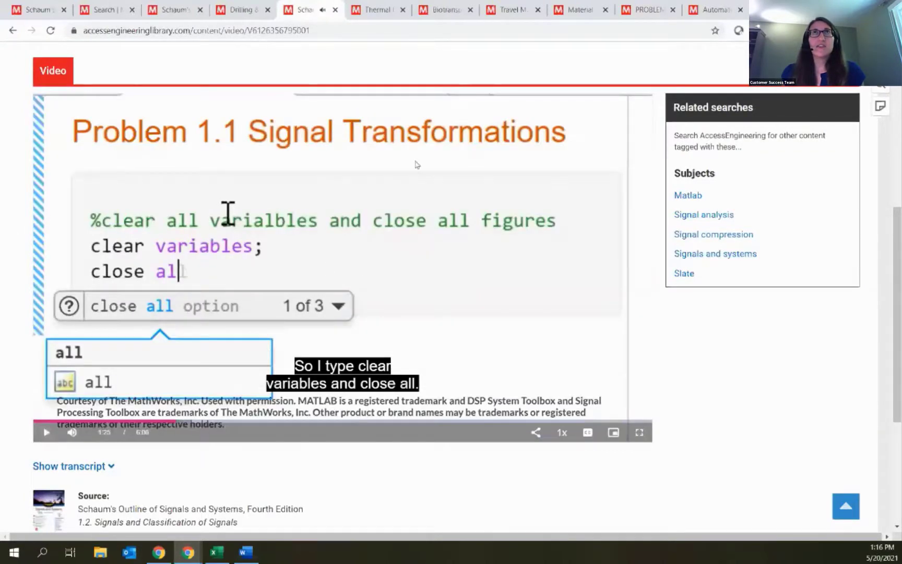
Step: Open the Drilling & Blasting video, start and pause it, and preview the captioned footage at 1:12 and about 1:25
click(241, 9)
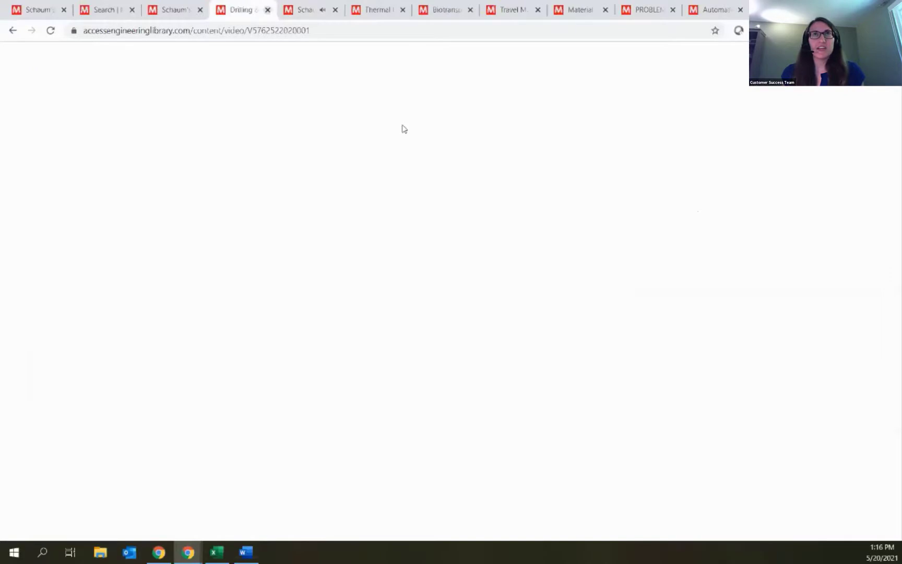
scroll(366, 316, down, 7)
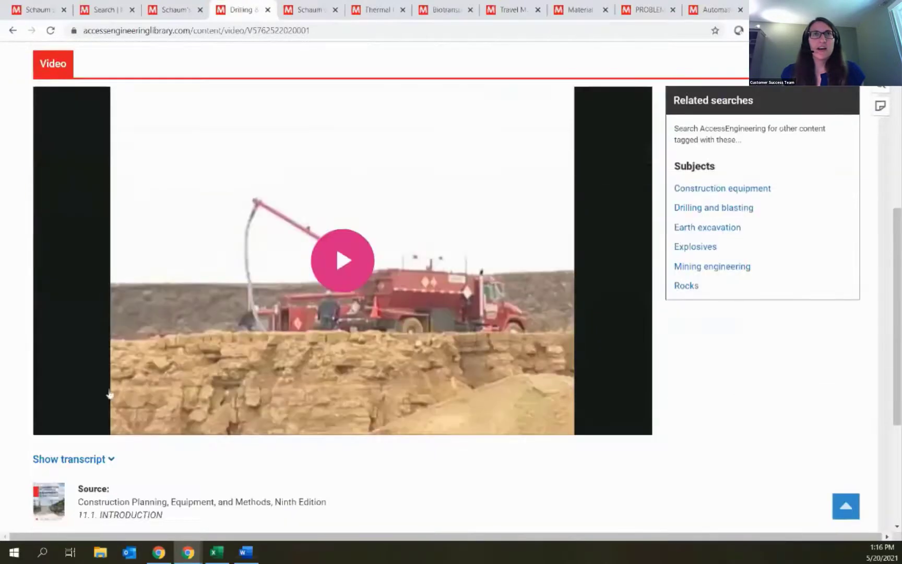
click(337, 258)
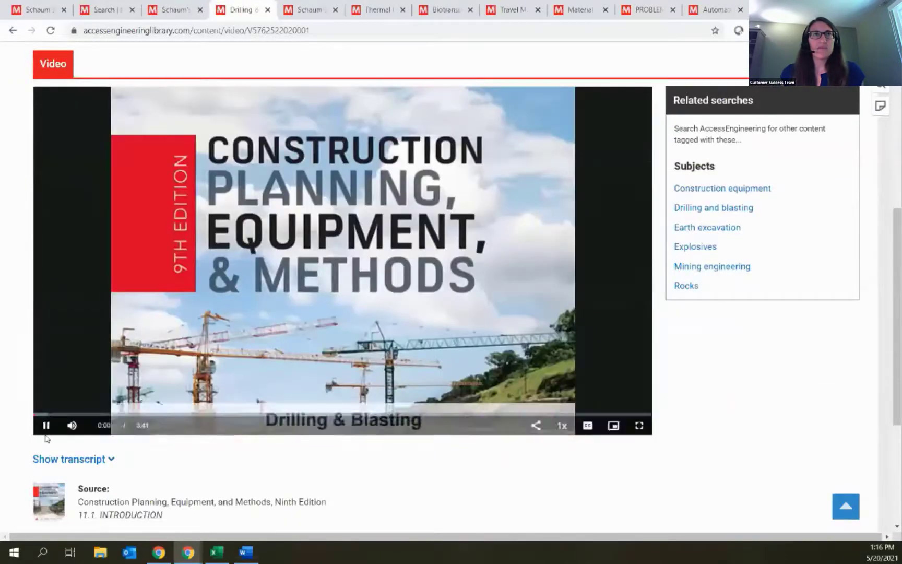
click(46, 425)
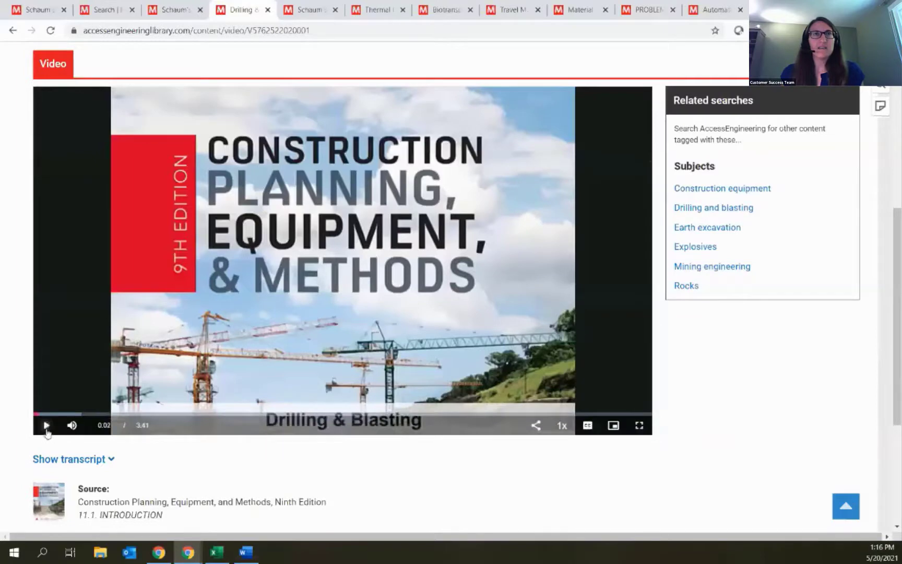
click(236, 412)
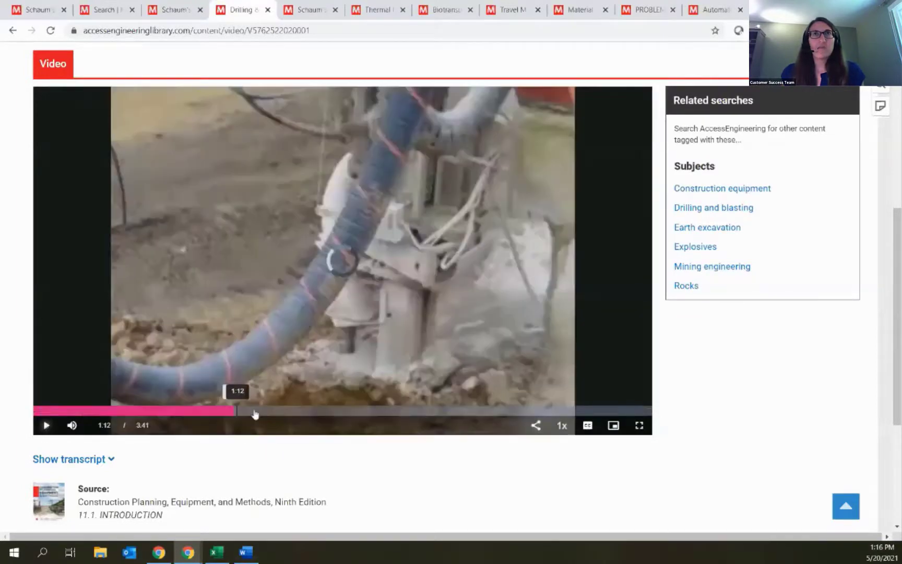
click(271, 412)
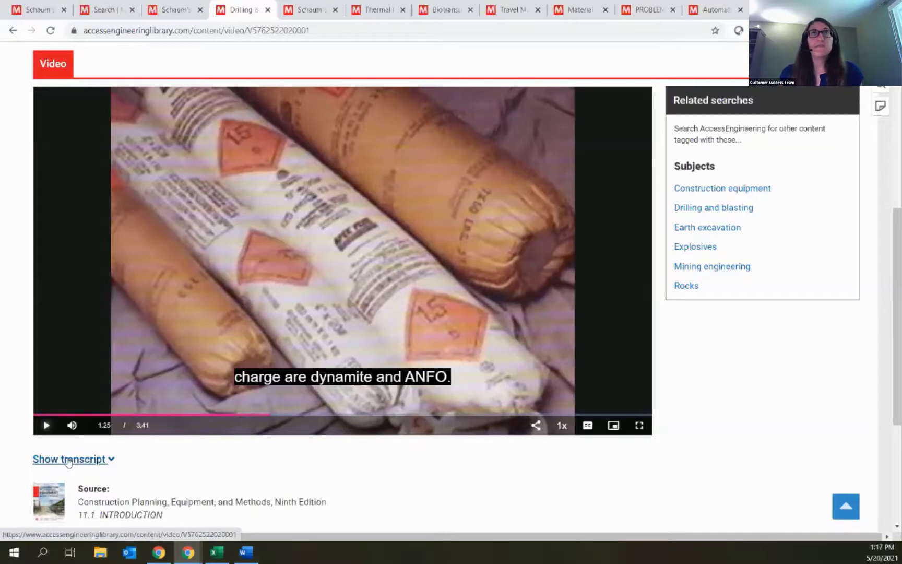
Step: Close the three example video pages and return to the Loads search results
click(201, 10)
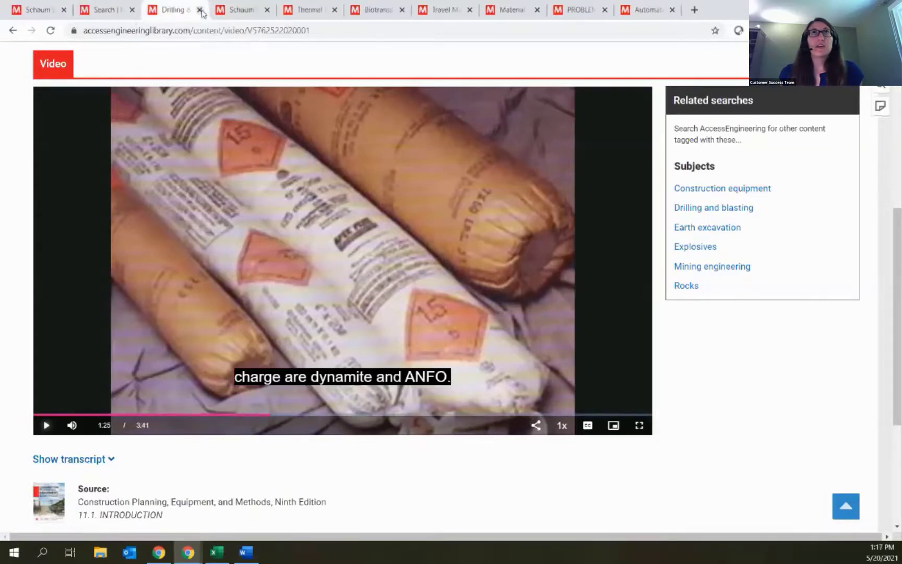
click(200, 11)
click(201, 11)
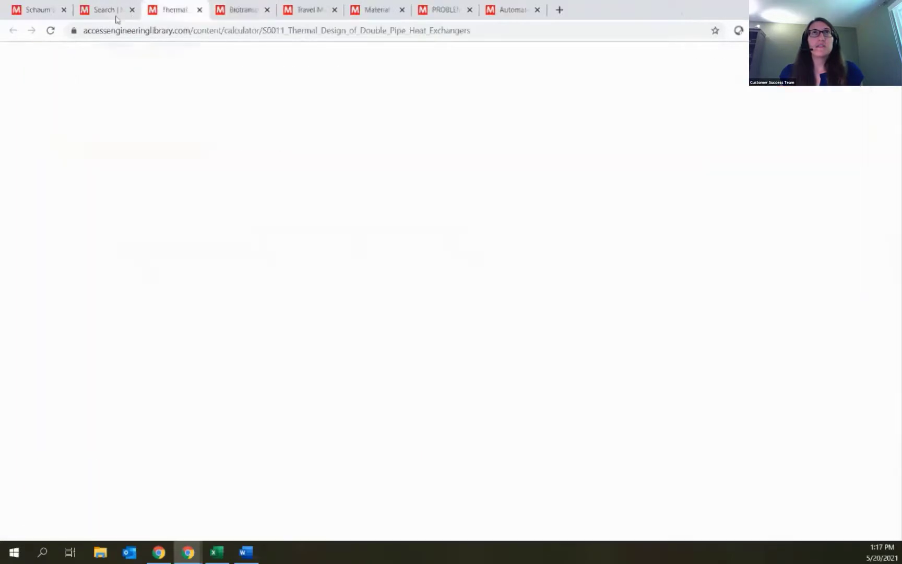
click(116, 17)
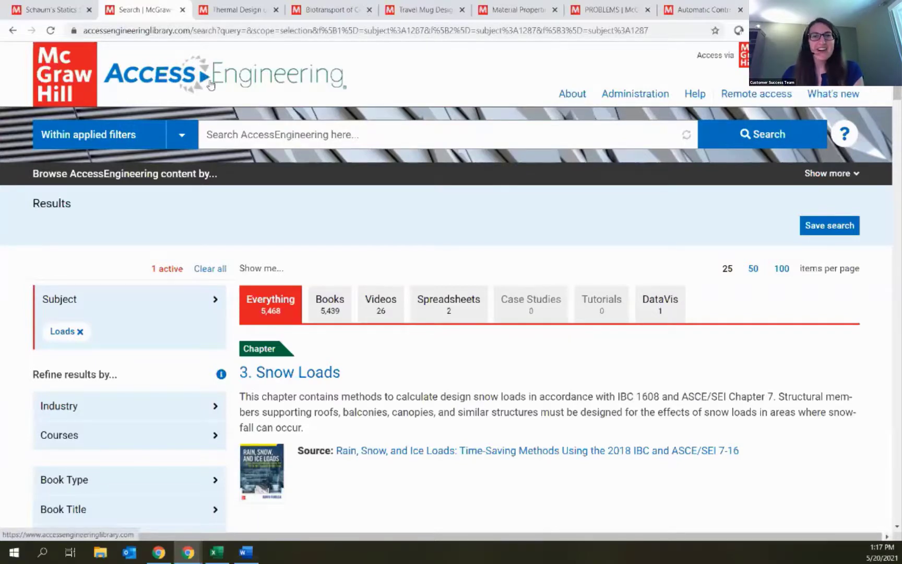
Step: Browse AccessEngineering content by spreadsheets and filter the results to the Chemical engineering subject
click(152, 173)
click(392, 210)
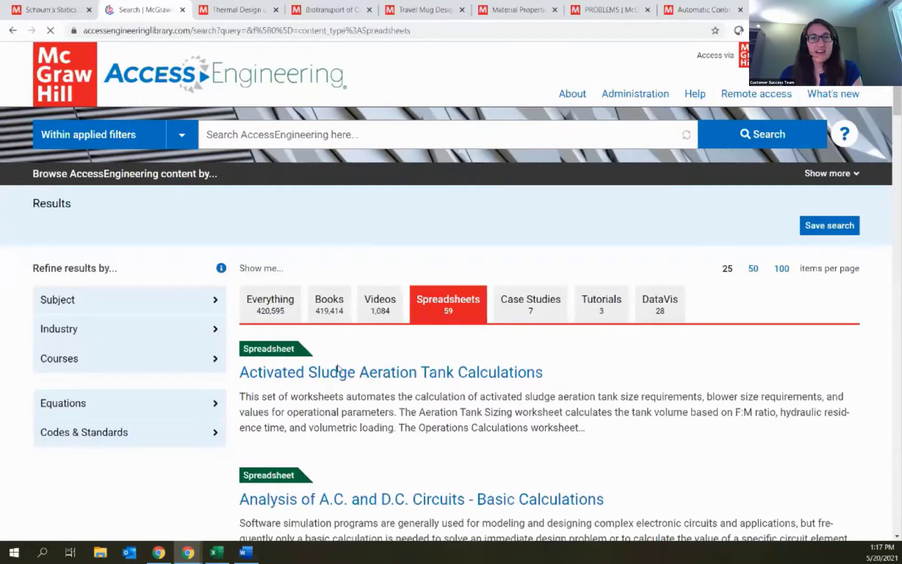
click(96, 300)
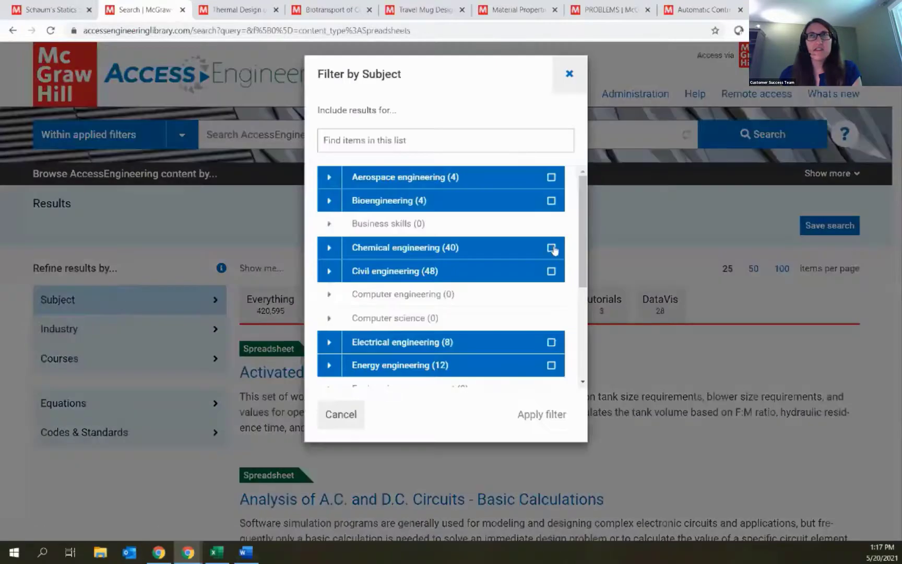
click(551, 247)
click(551, 418)
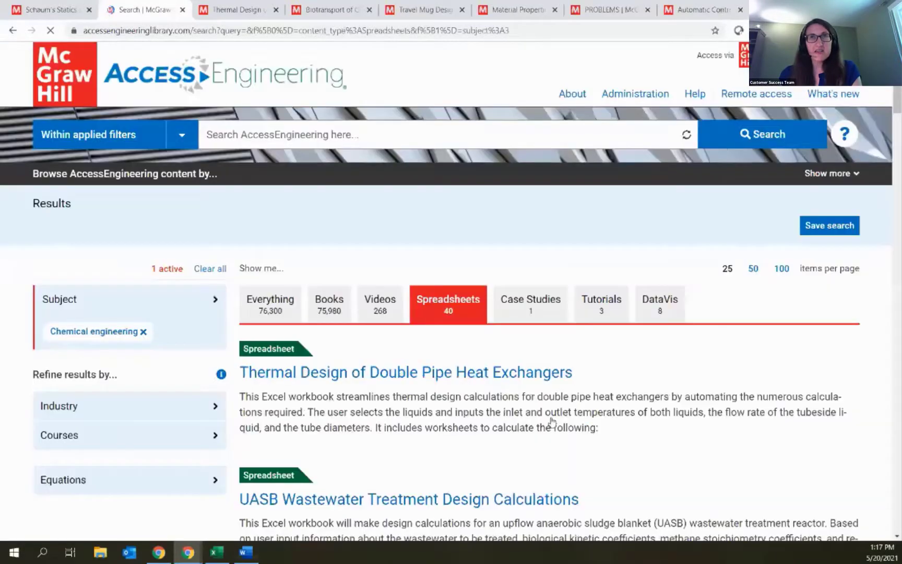
Step: Look through the chemical engineering spreadsheets and open "Thermal Design of Double Pipe Heat Exchangers"
scroll(529, 317, down, 1)
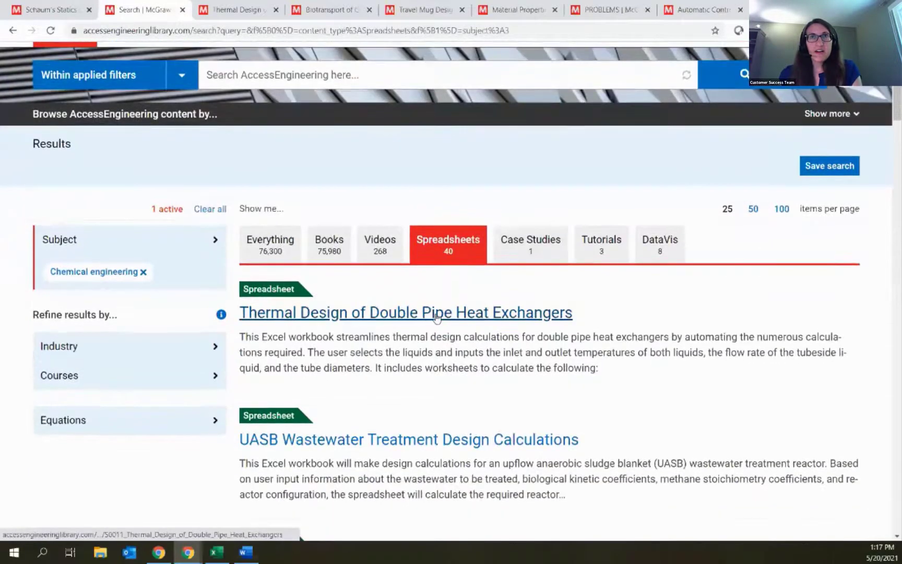
scroll(437, 317, down, 1)
scroll(437, 318, down, 7)
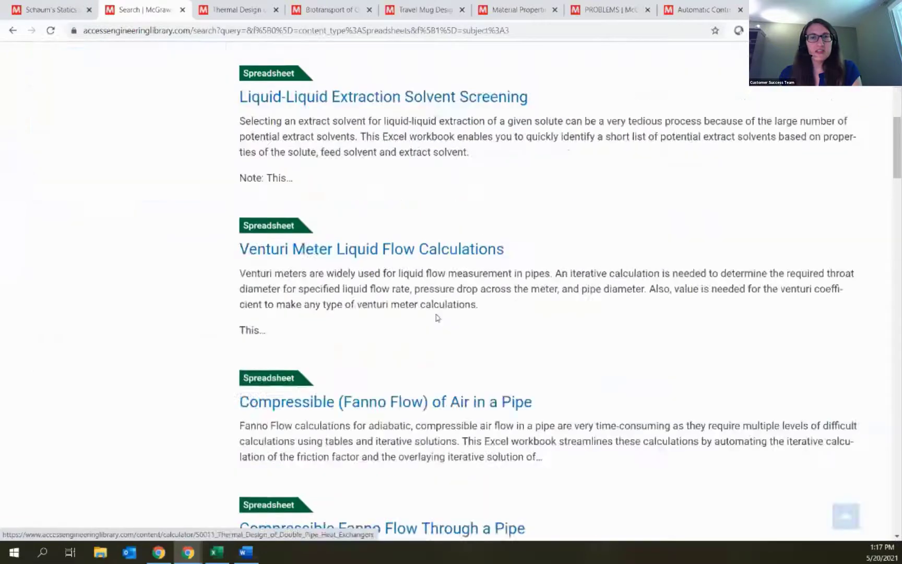
scroll(435, 318, up, 8)
click(394, 313)
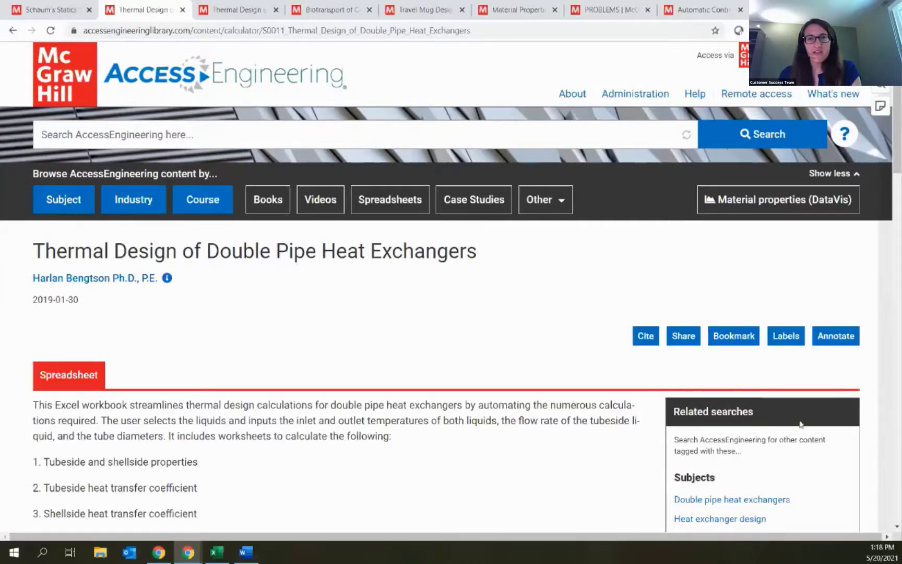
Step: Examine the spreadsheet's description, related searches, unit-system and download options, change alerts and source books
scroll(630, 296, down, 2)
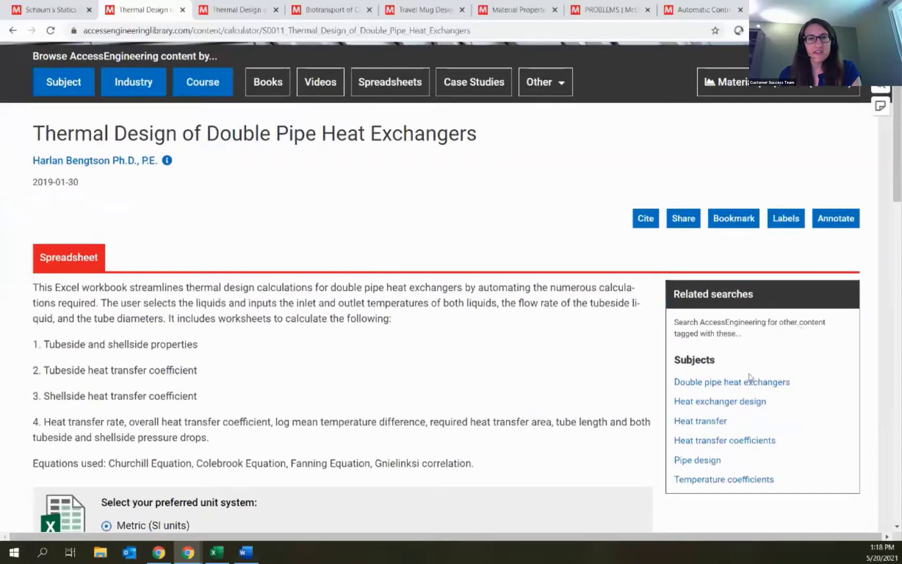
scroll(446, 328, down, 3)
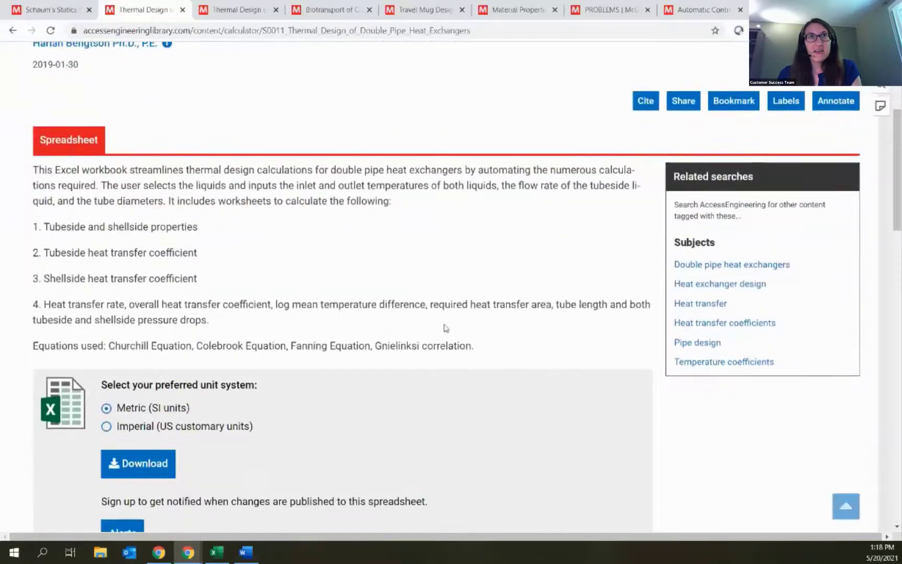
scroll(445, 329, down, 1)
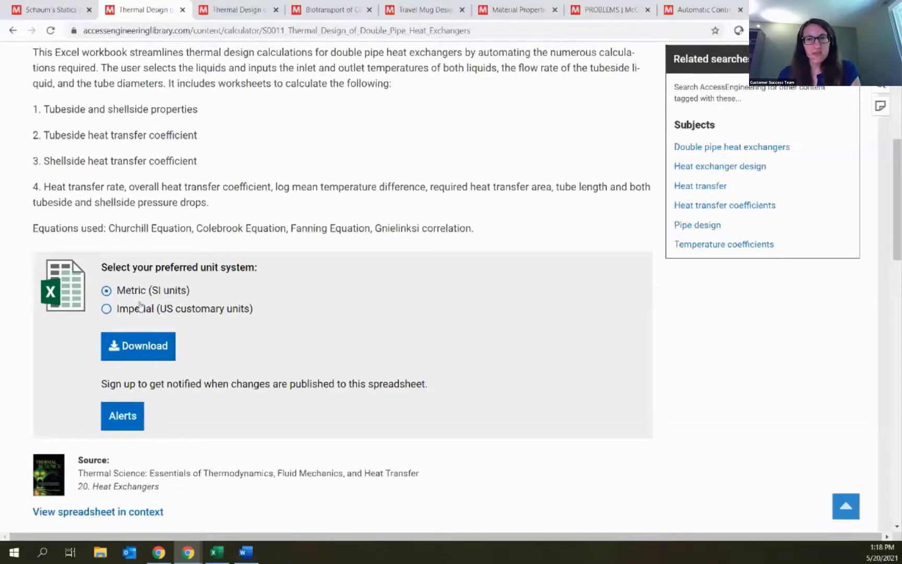
scroll(140, 305, down, 2)
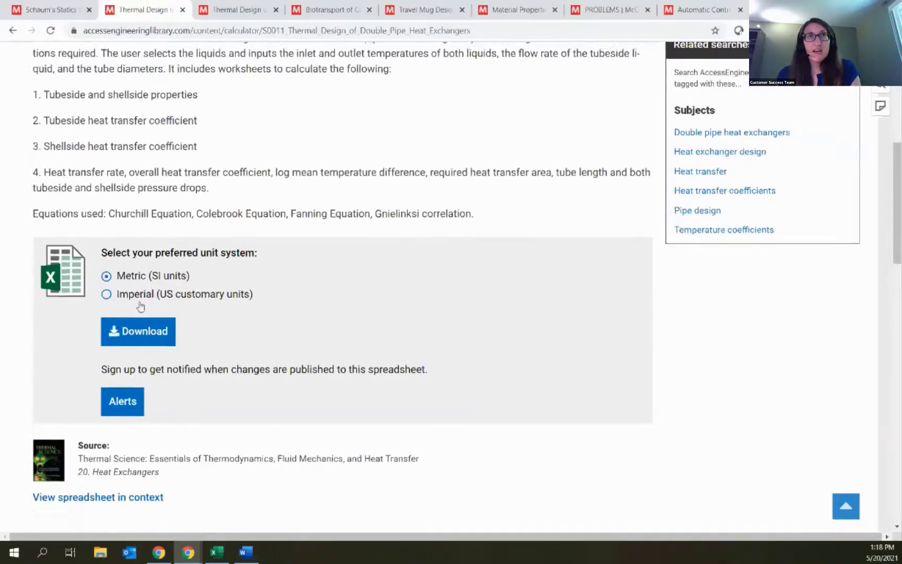
click(135, 307)
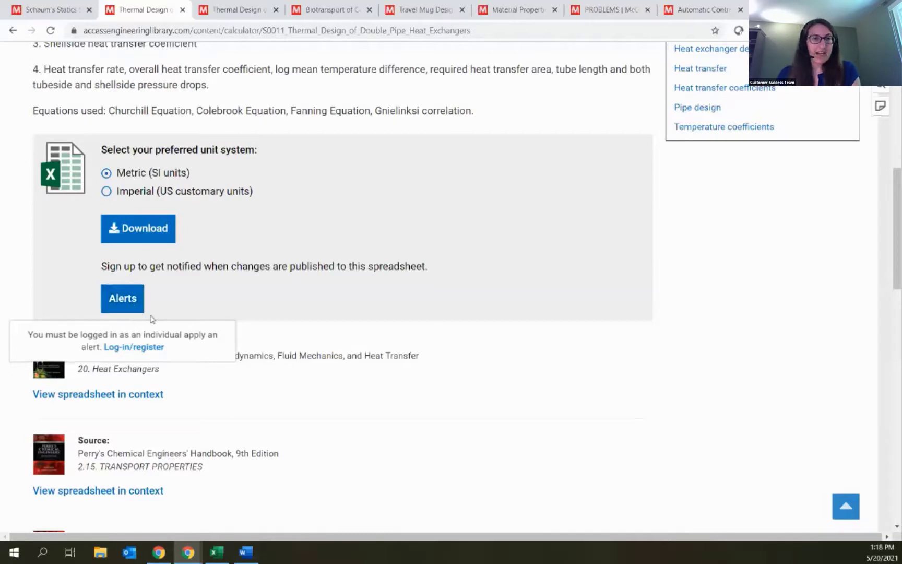
Step: Switch to Excel to show the Contents sheet of the double pipe heat exchanger workbook in S.I. units
key(alt+Tab)
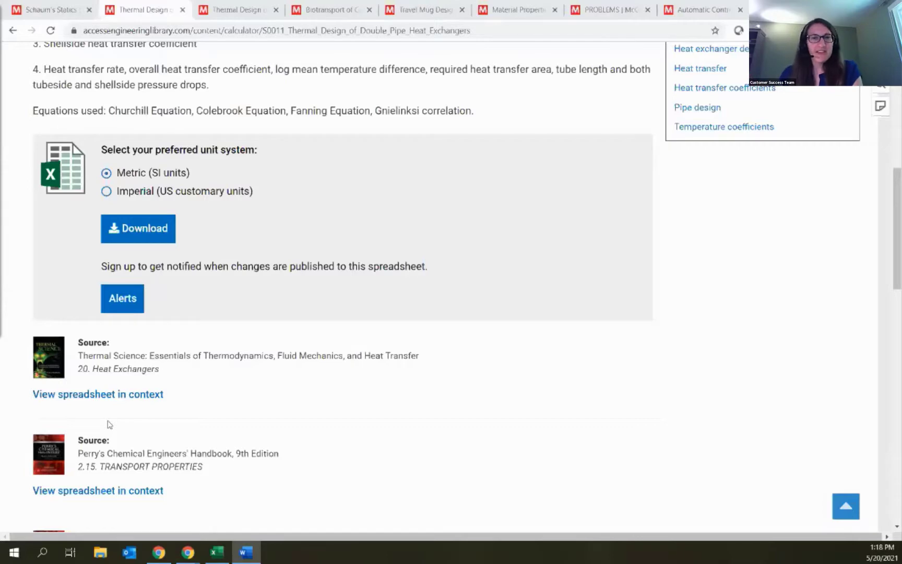
scroll(277, 450, up, 4)
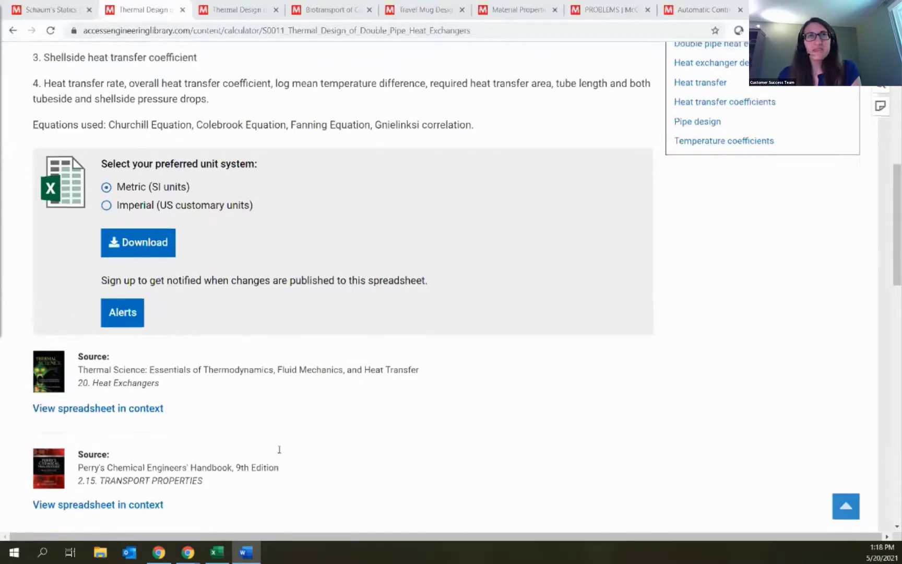
scroll(279, 450, up, 2)
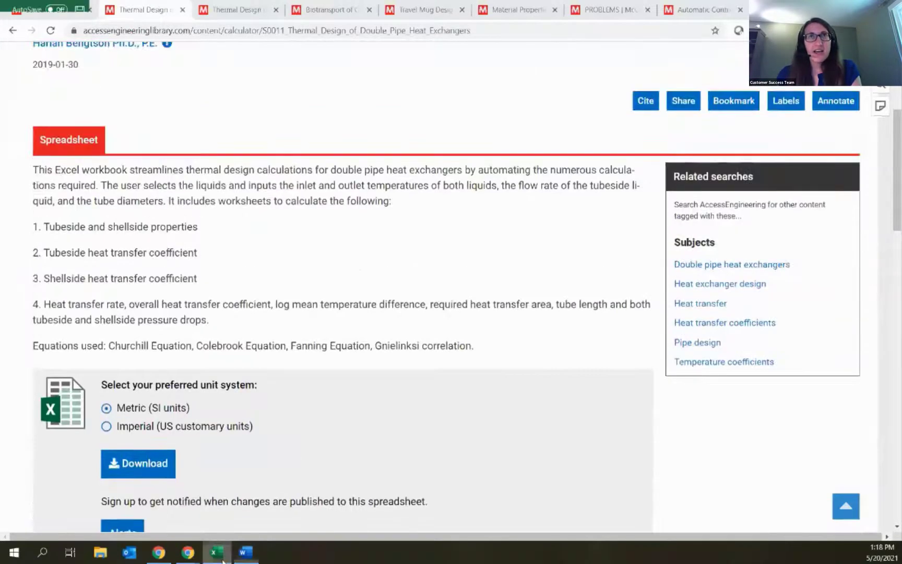
click(216, 551)
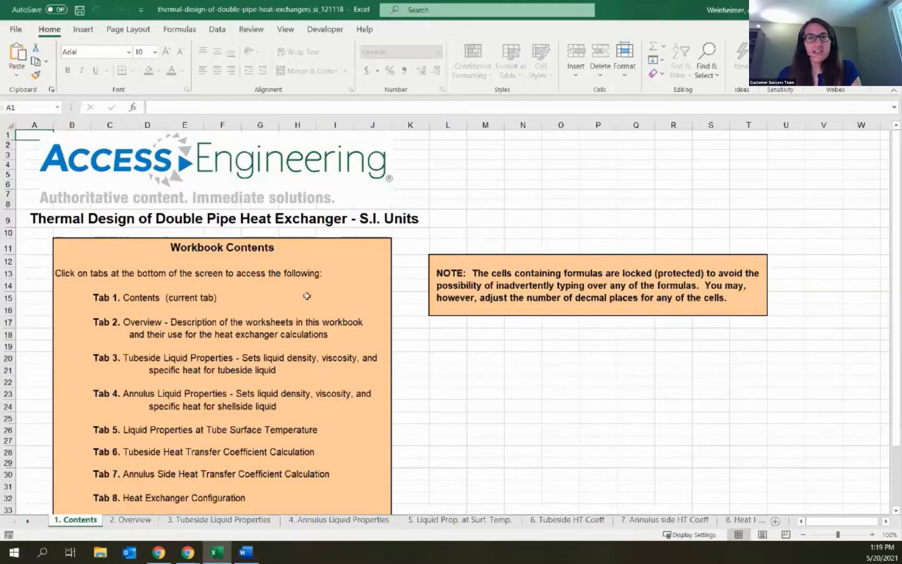
Step: Open the Tubeside HT Coeff worksheet and inspect the input cells for inlet temperature, exit temperature and tube diameter
scroll(308, 296, down, 1)
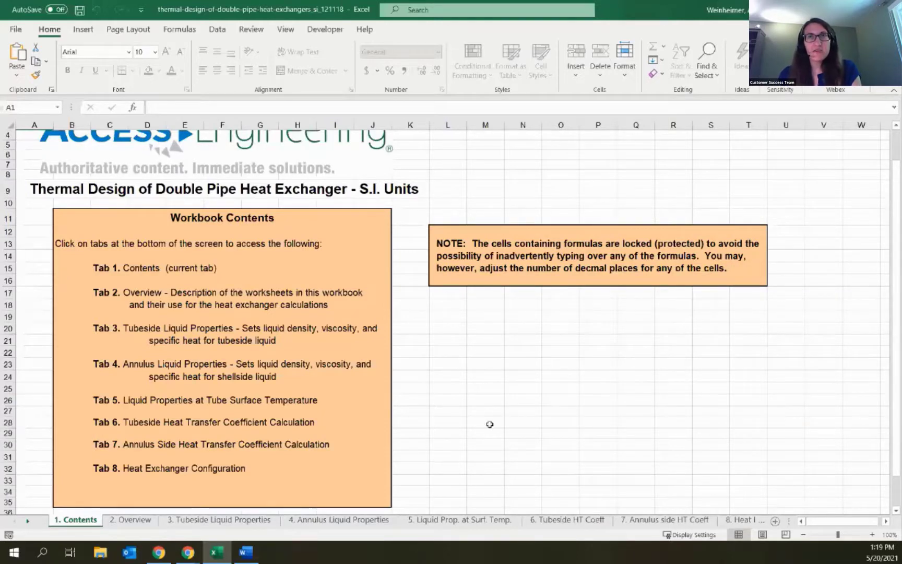
click(578, 520)
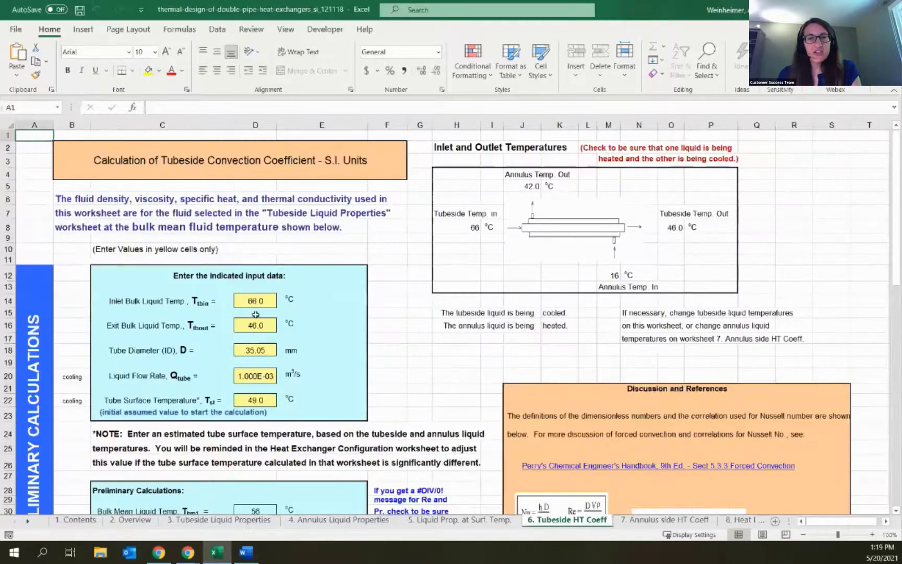
click(254, 302)
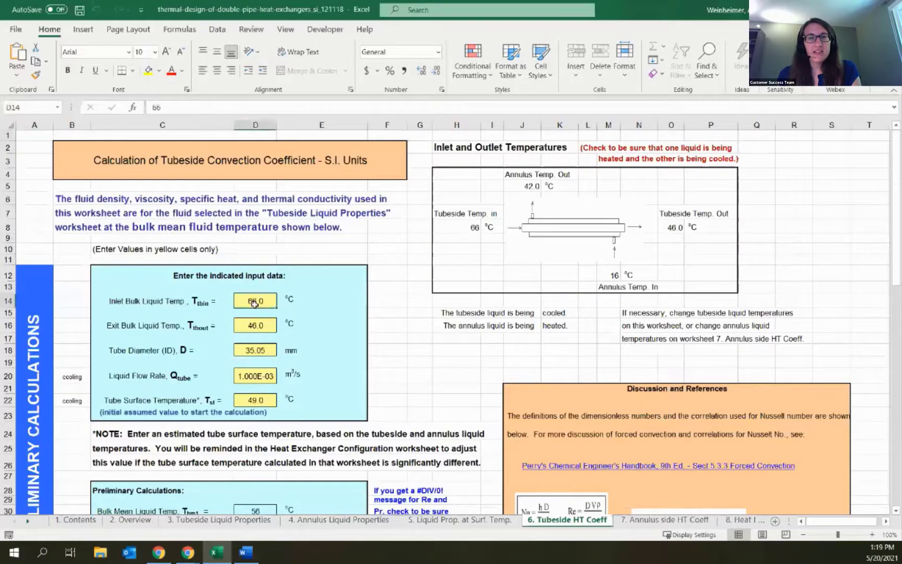
click(261, 334)
click(261, 350)
scroll(329, 331, down, 2)
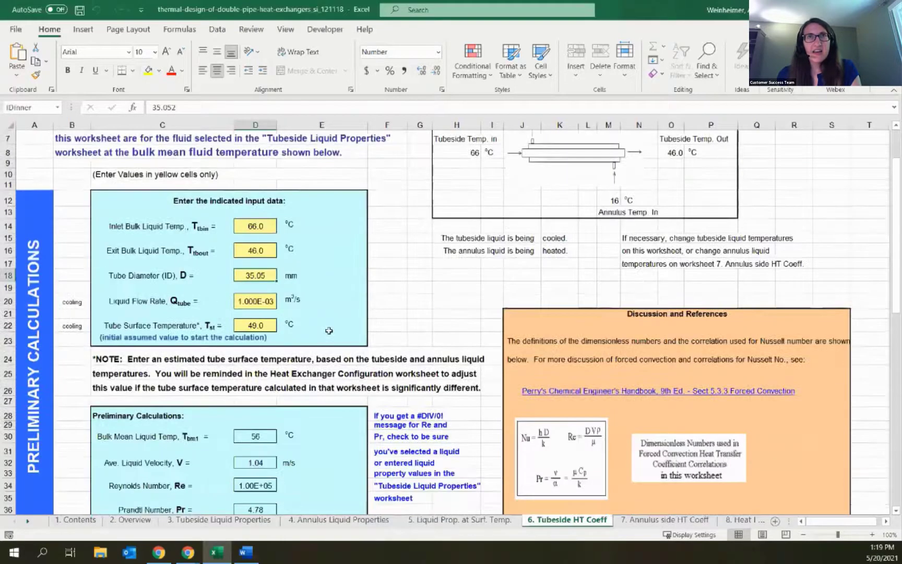
Step: Inspect the formula of the tubeside heat transfer coefficient result and review the preliminary calculations above it
scroll(329, 330, down, 9)
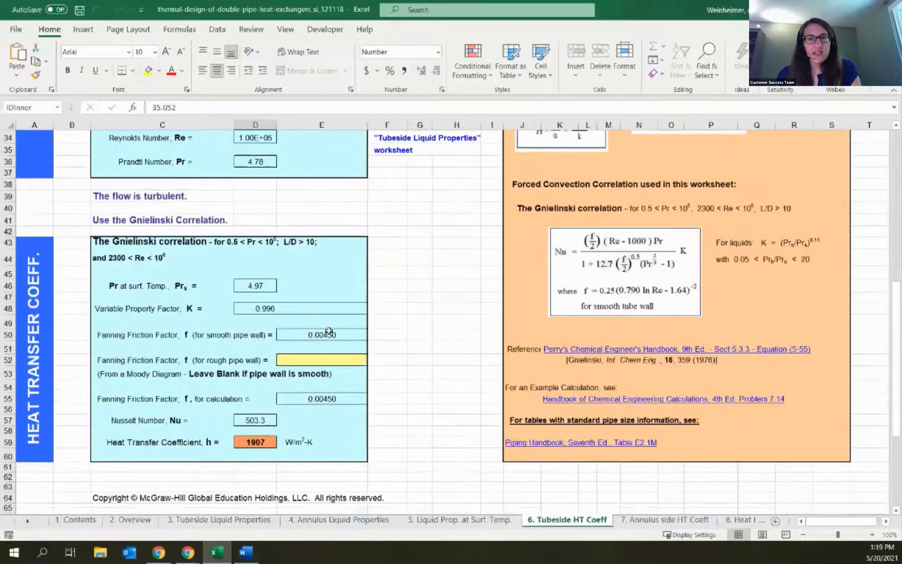
click(247, 438)
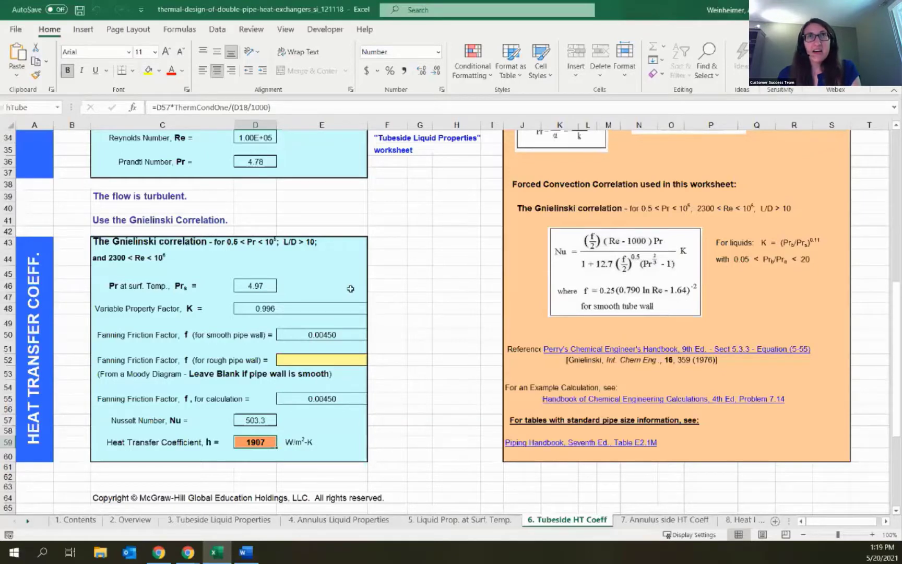
scroll(350, 287, up, 5)
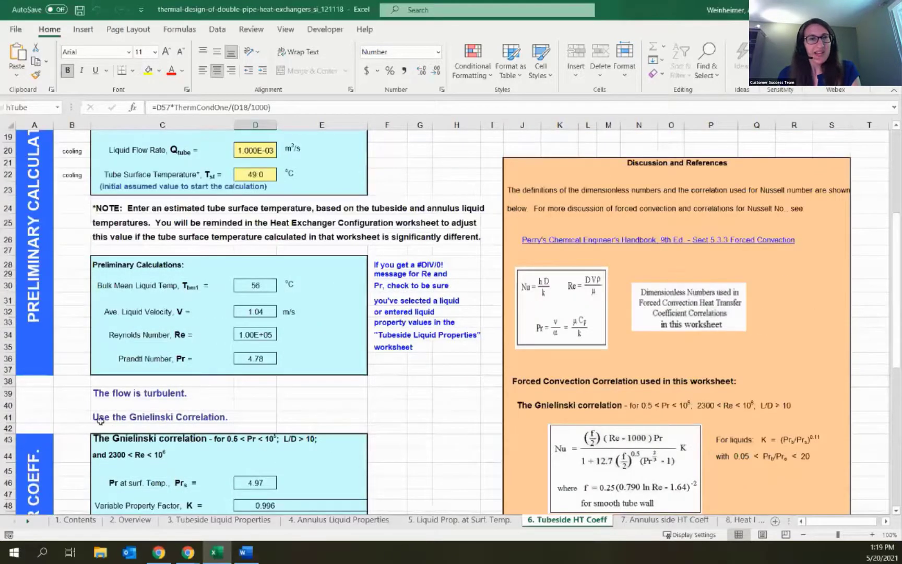
scroll(302, 408, up, 2)
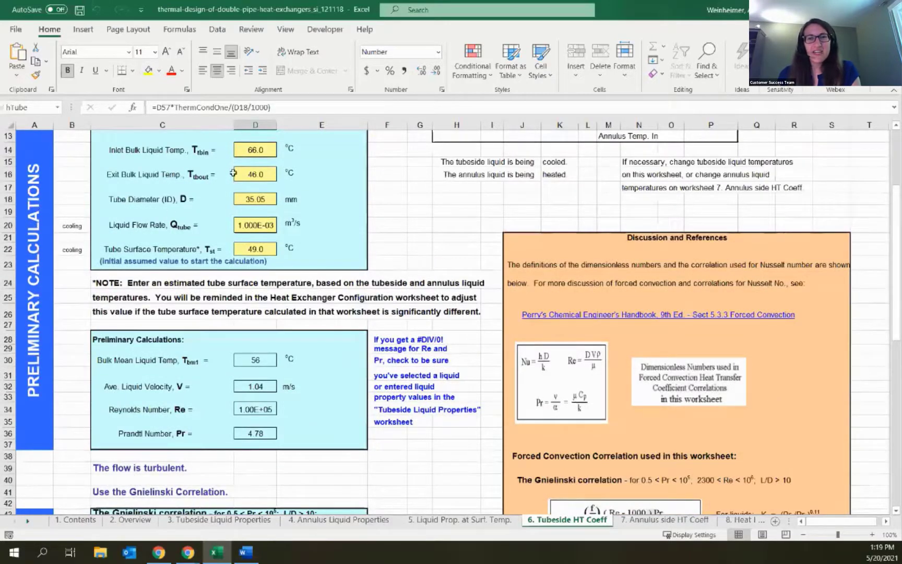
Step: Examine the worksheet's Discussion and References section, including the handbook link, dimensionless numbers and forced convection correlation
click(882, 521)
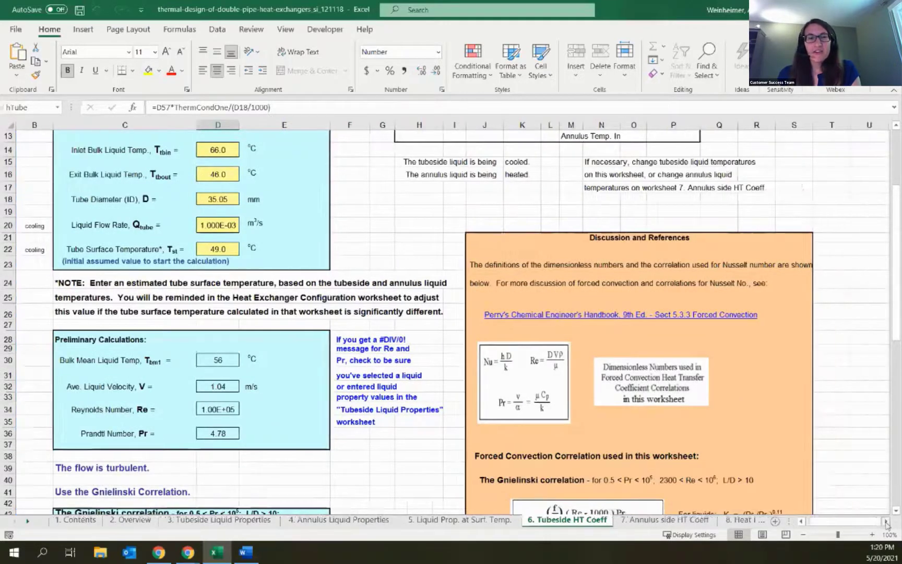
click(882, 521)
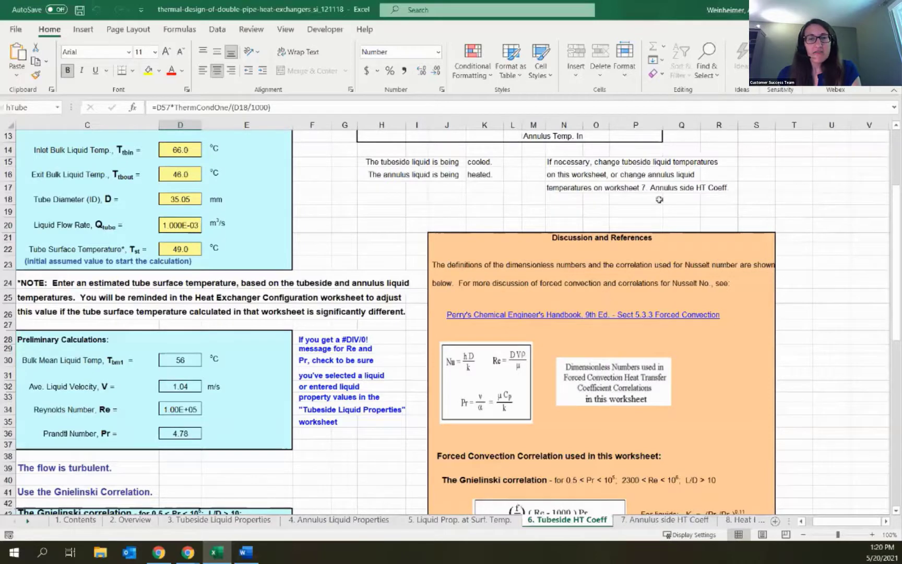
scroll(619, 219, down, 1)
scroll(618, 219, down, 1)
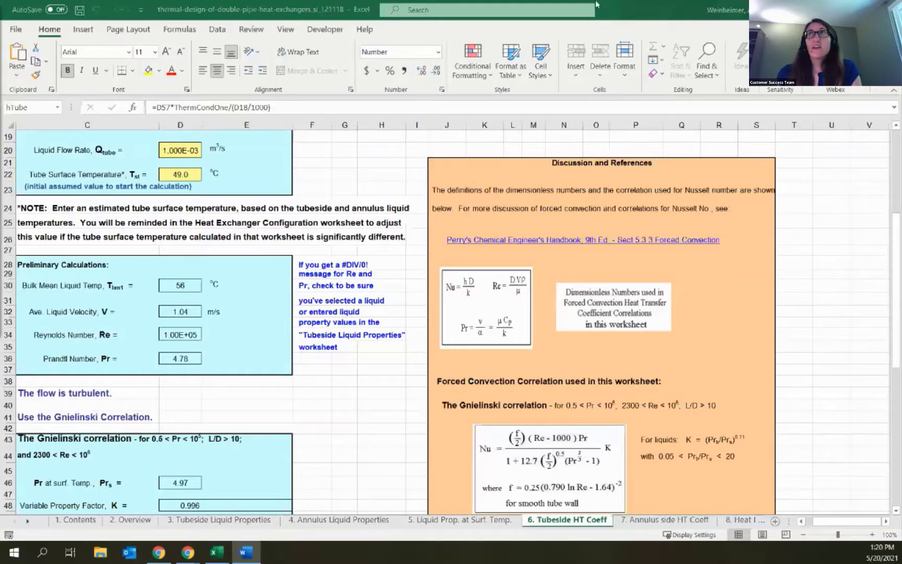
Step: Switch back to the AccessEngineering page in Chrome and browse the content by case studies
key(alt+Tab)
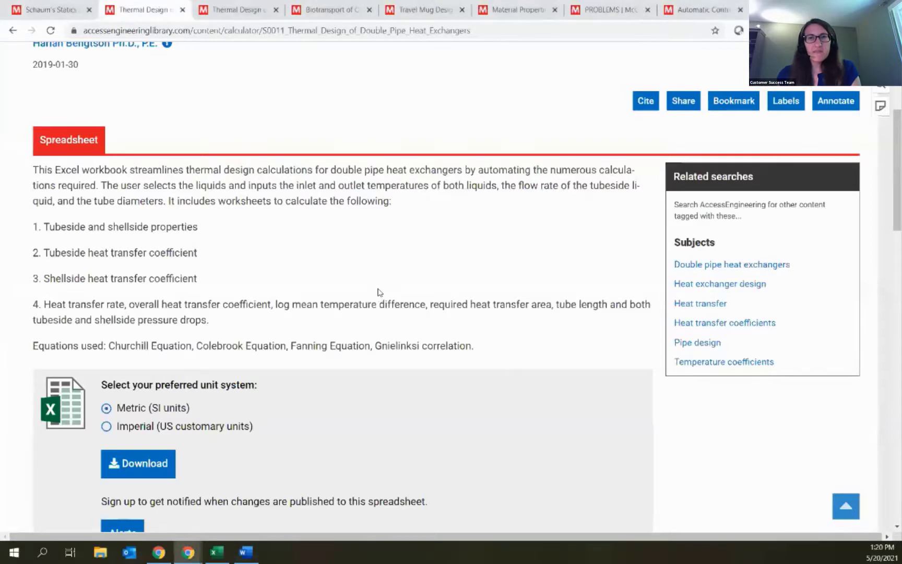
scroll(379, 295, up, 5)
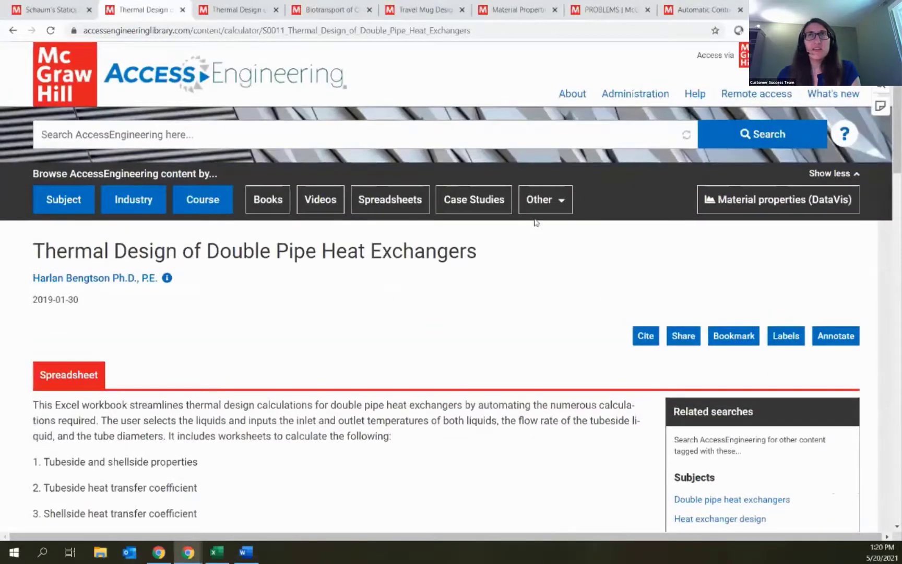
click(470, 202)
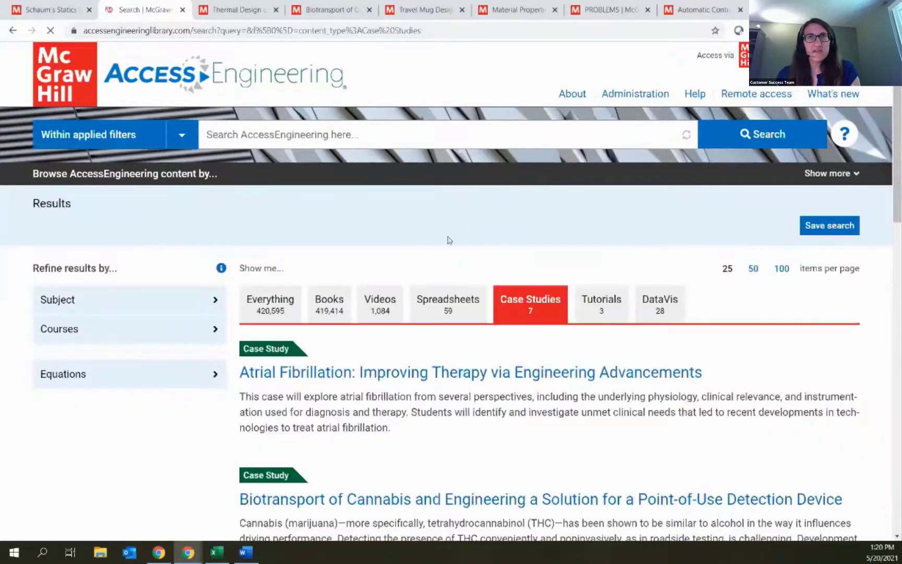
Step: Look through the case study list and open "Biotransport of Cannabis and Engineering a Solution for a Point-of-Use Detection Device"
scroll(462, 293, down, 1)
scroll(461, 293, down, 3)
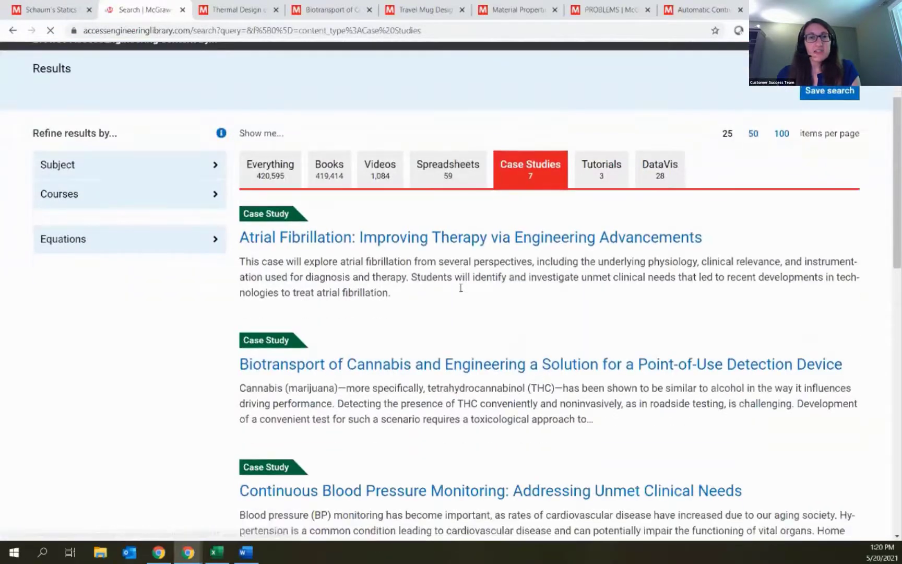
scroll(461, 287, down, 7)
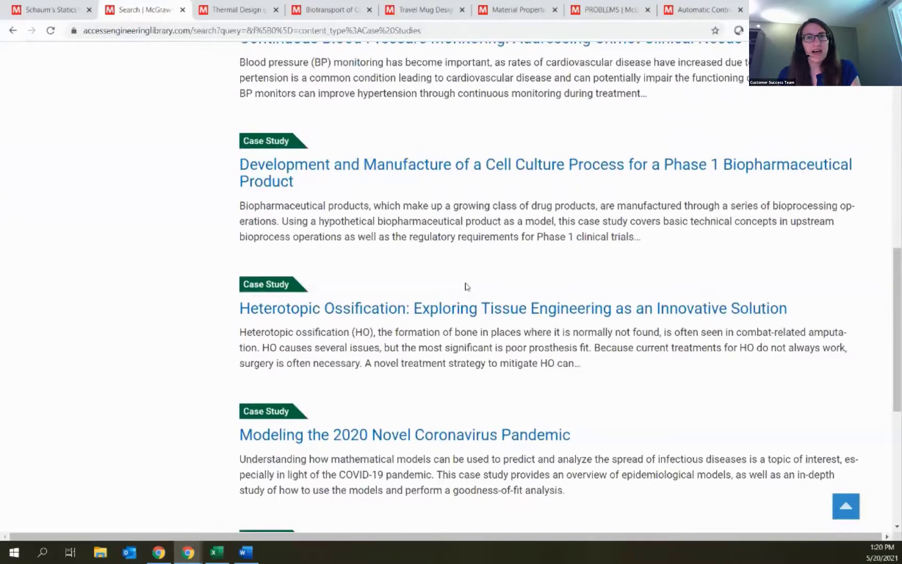
scroll(466, 285, down, 2)
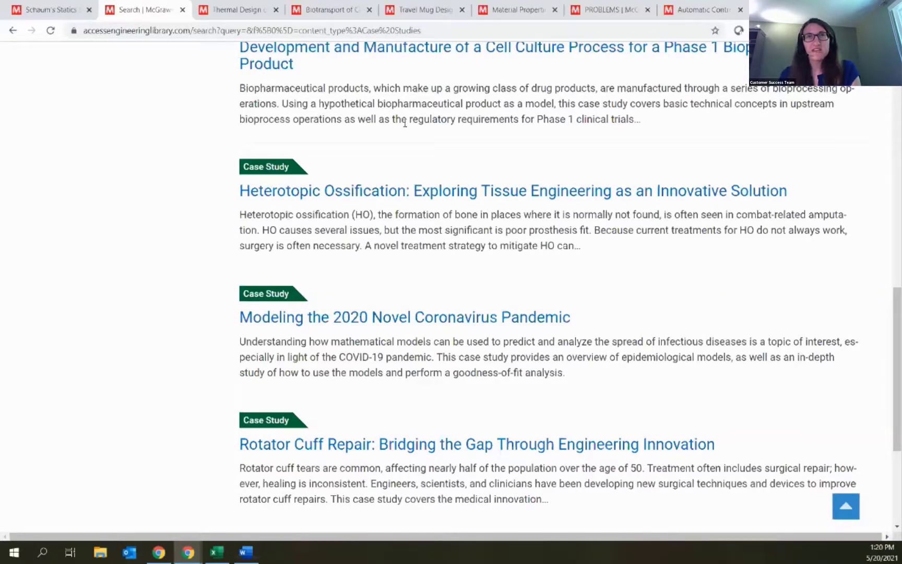
scroll(398, 188, down, 1)
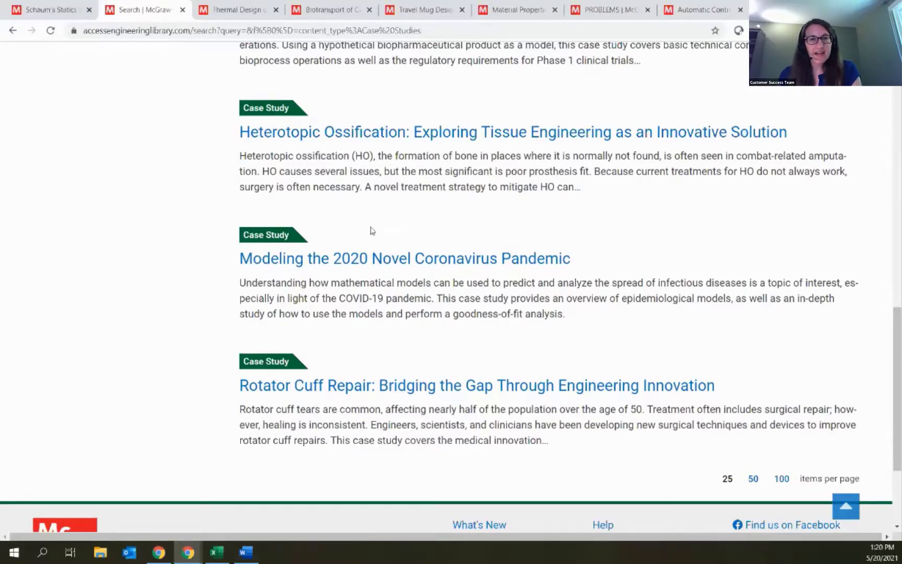
scroll(372, 231, up, 9)
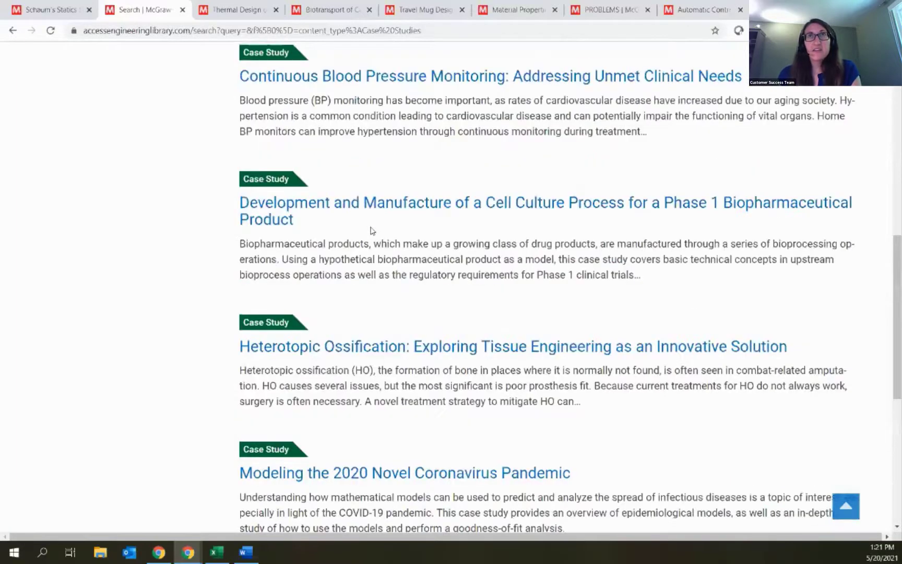
scroll(372, 230, up, 3)
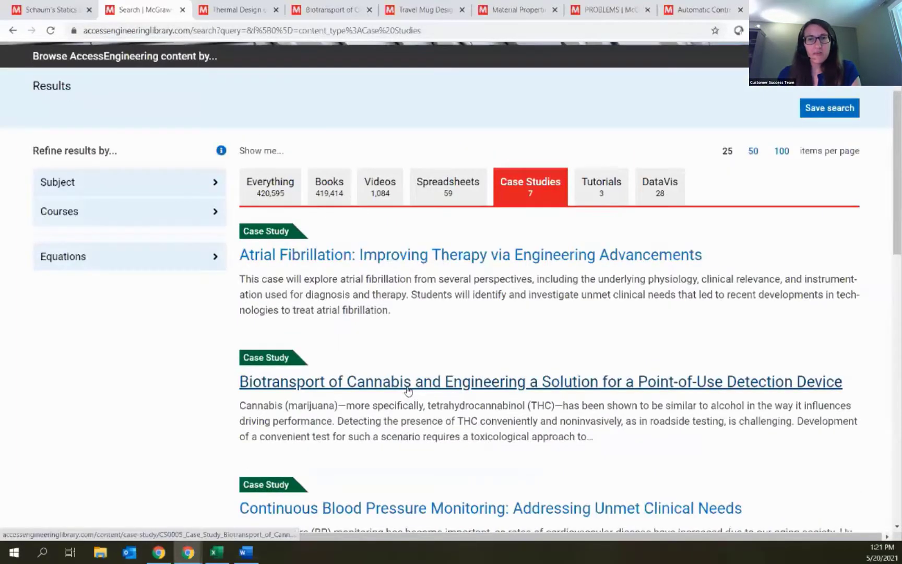
click(408, 389)
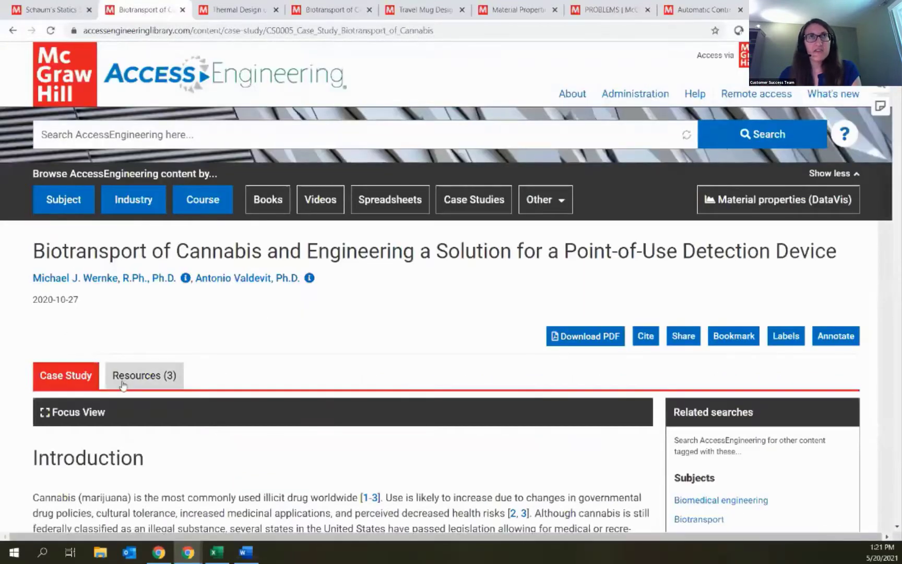
Step: View the author bios of both case study authors, then close the bio pop-up
click(186, 279)
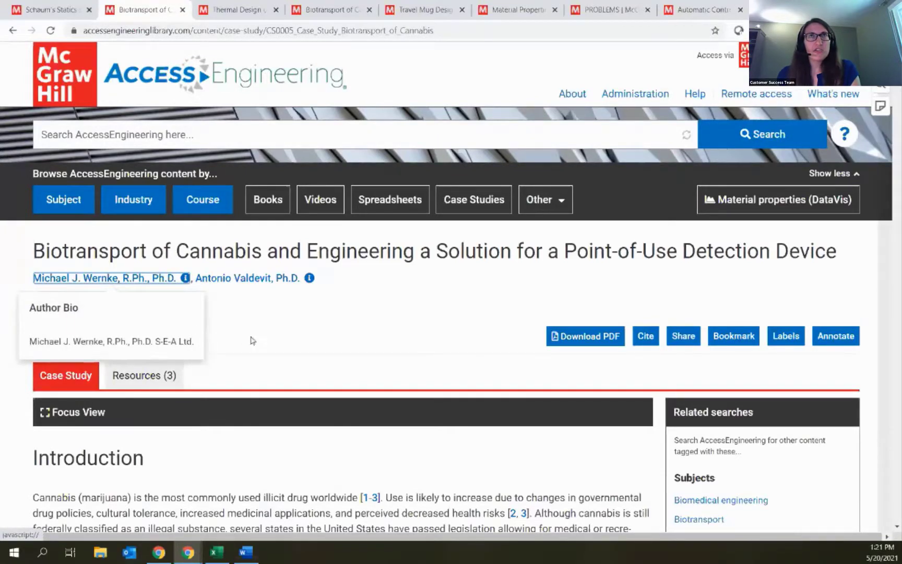
click(309, 278)
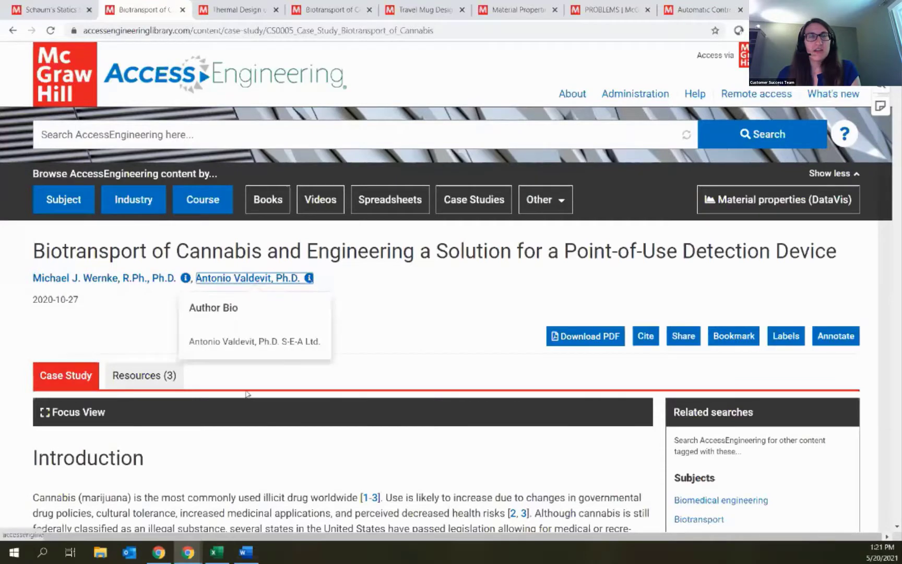
click(396, 321)
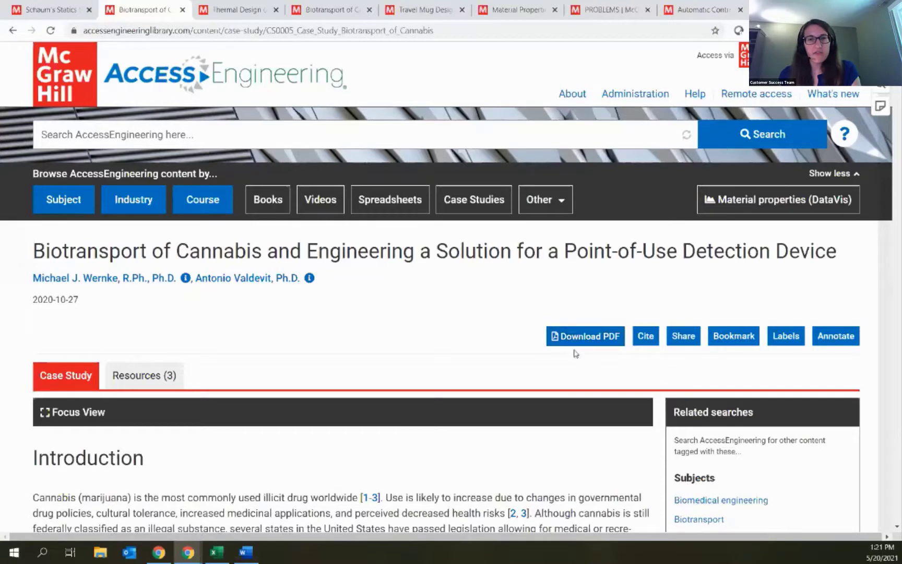
Step: Read through the case study's Introduction, related searches, Learning Objectives and Background section
scroll(461, 334, down, 2)
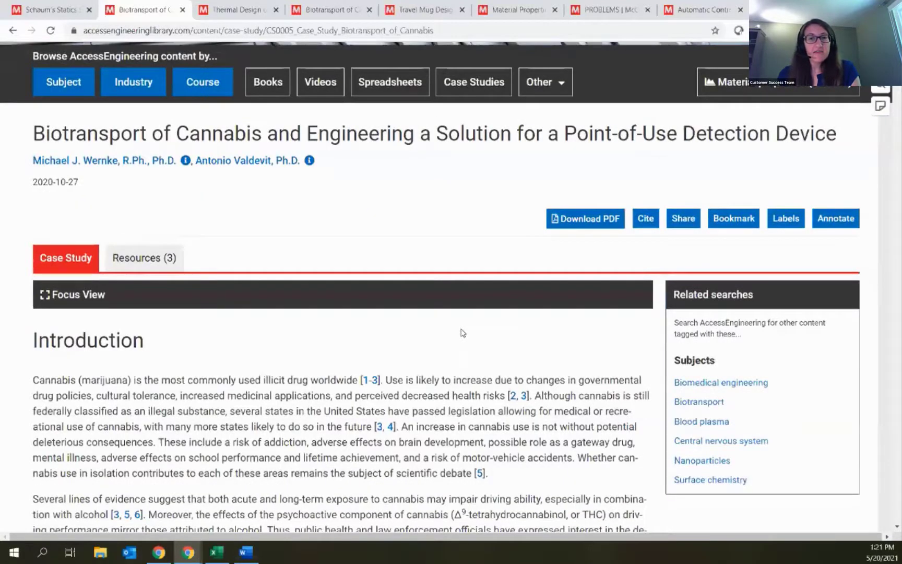
scroll(461, 333, down, 1)
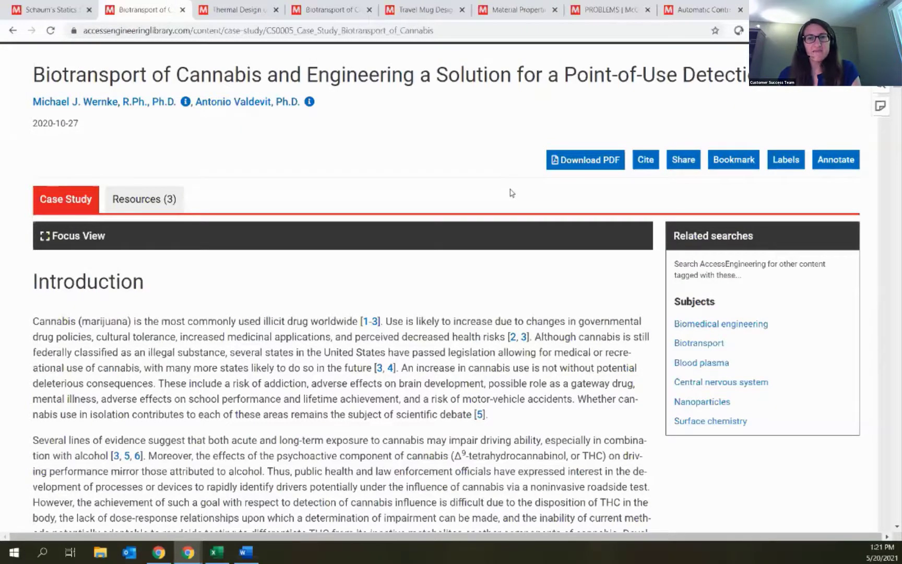
scroll(532, 178, down, 3)
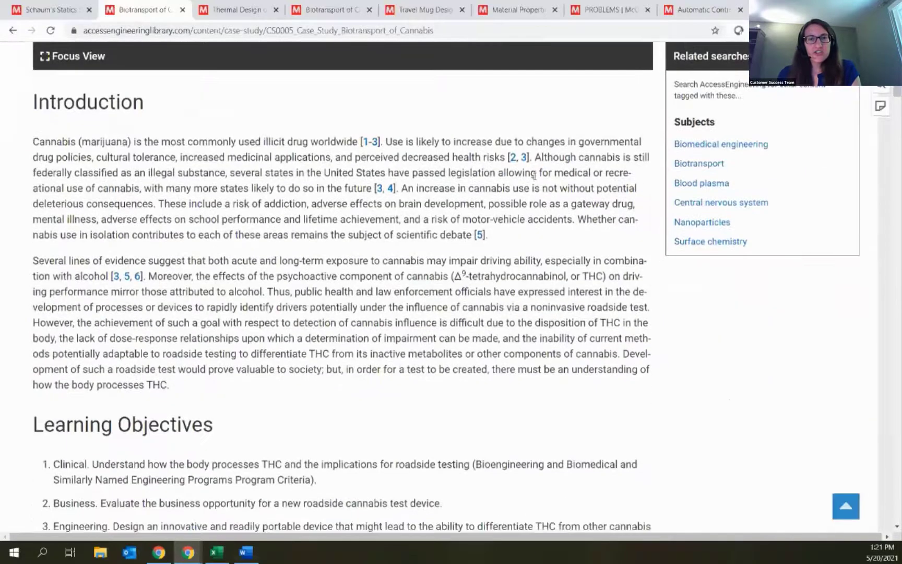
scroll(534, 176, down, 3)
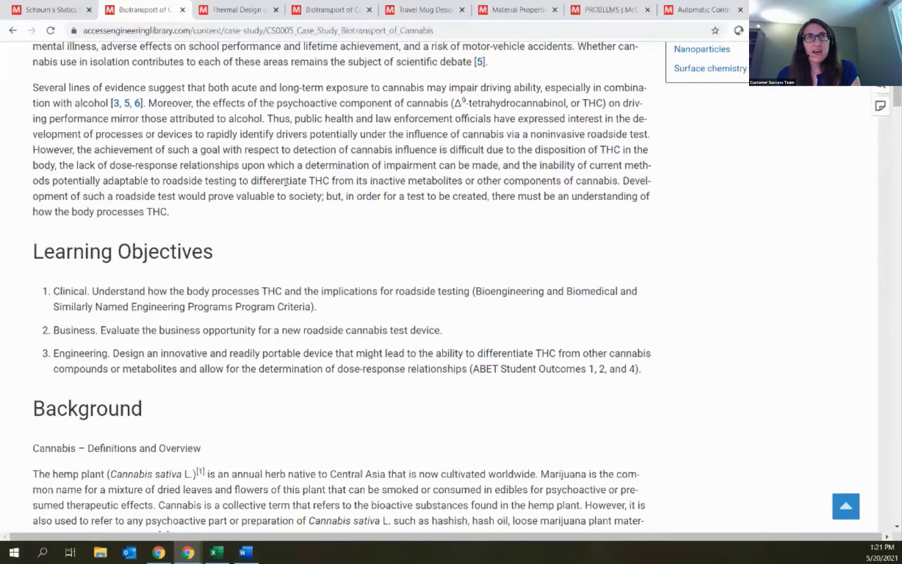
scroll(287, 182, down, 2)
scroll(287, 183, down, 3)
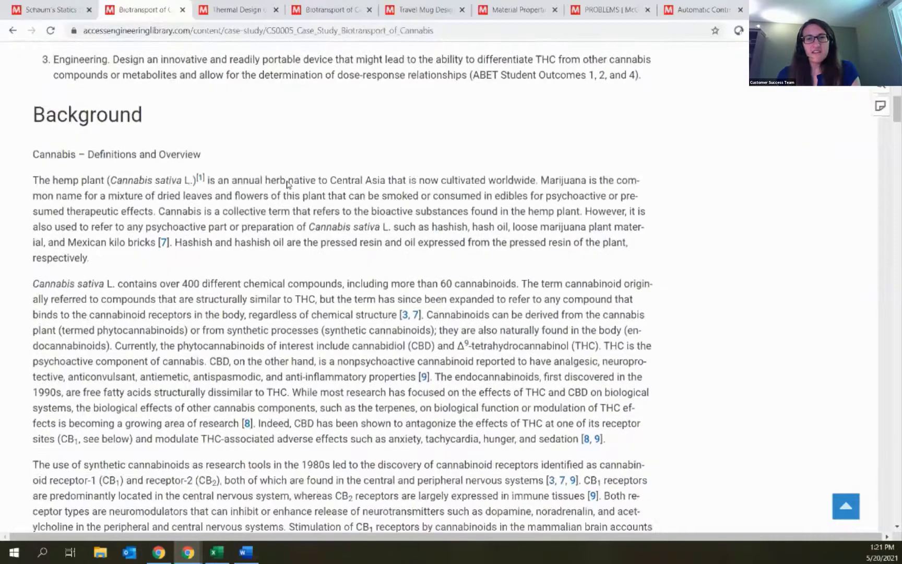
Step: Skim the case study's figures and its absorption, metabolism and device design sections through to the Questions/Problems
scroll(288, 181, down, 15)
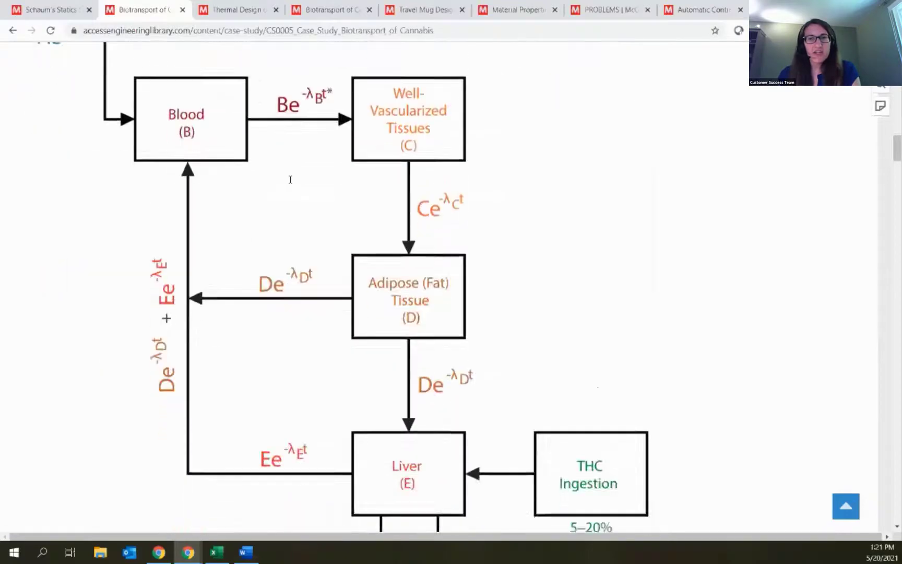
scroll(290, 182, down, 12)
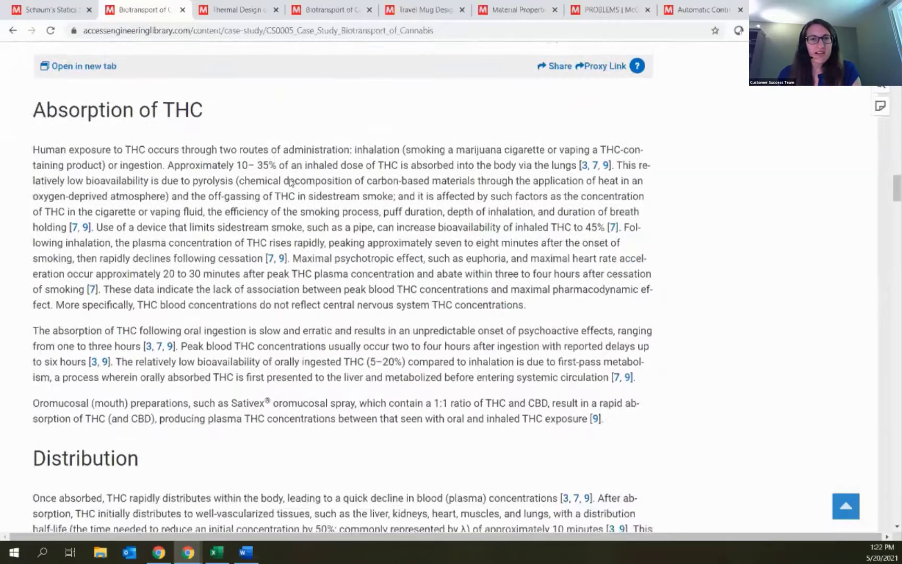
scroll(290, 183, down, 14)
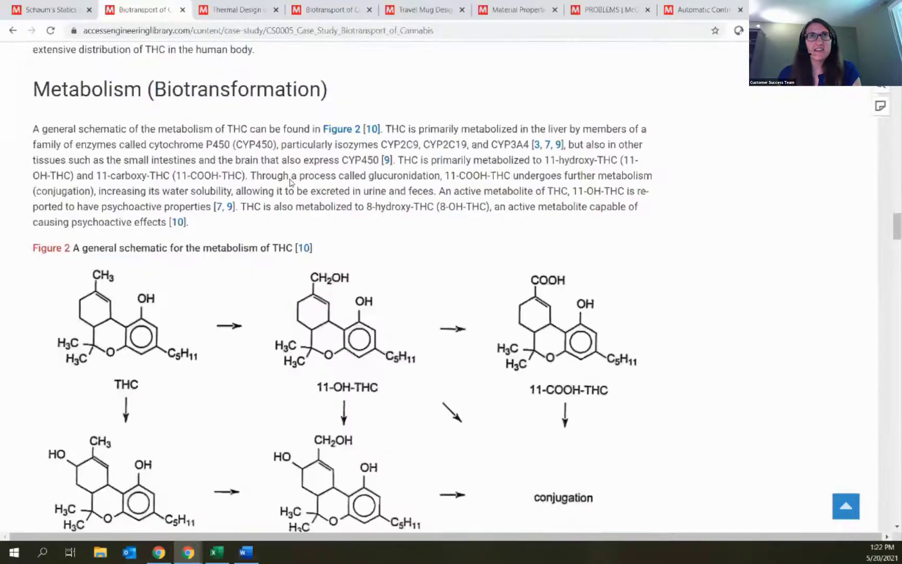
scroll(290, 183, down, 15)
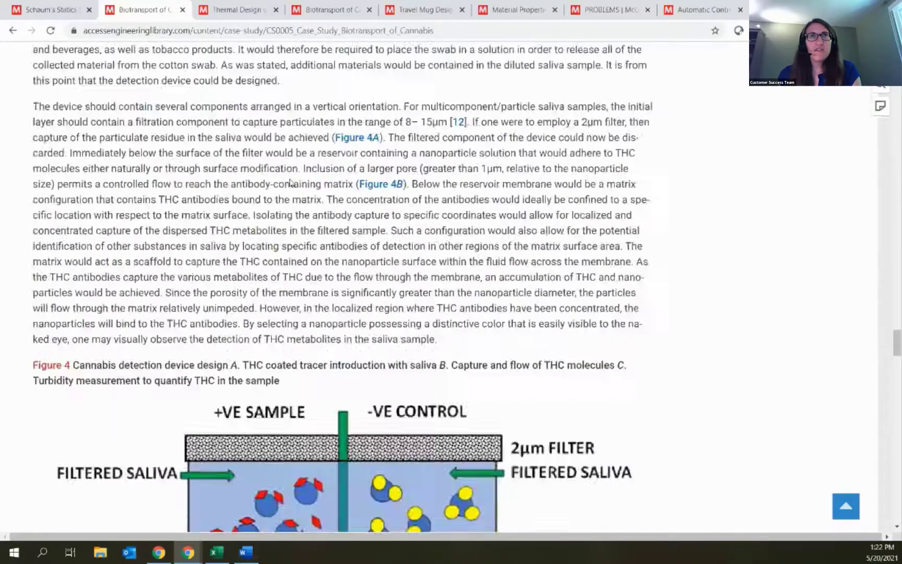
scroll(290, 183, down, 15)
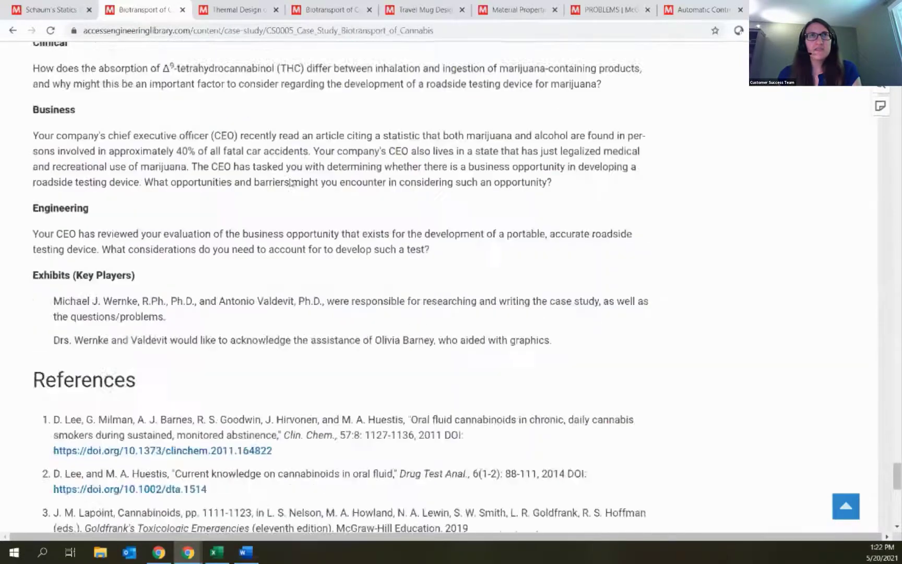
scroll(290, 183, up, 6)
scroll(291, 182, down, 2)
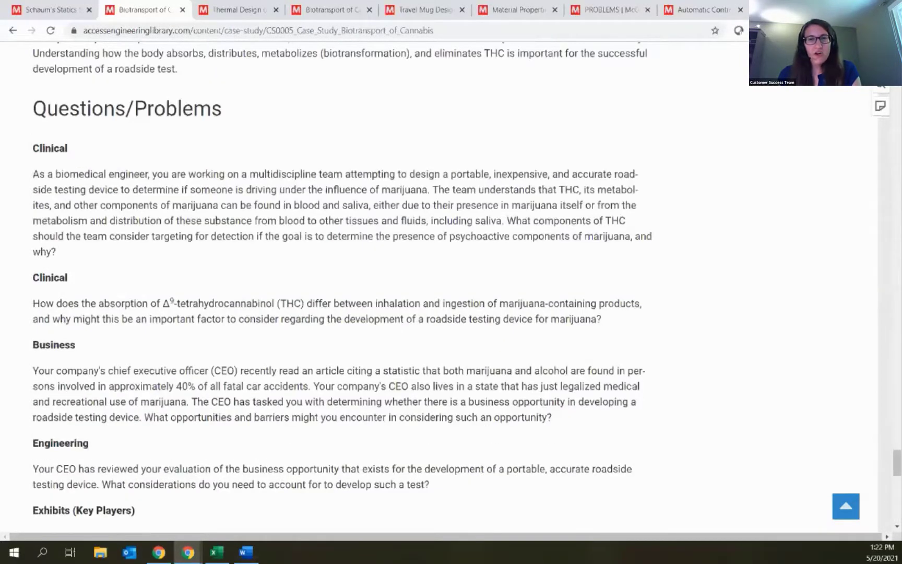
Step: Read the remaining case study questions and references, then review its Resources files and the instructions for getting instructor access
key(alt+Tab)
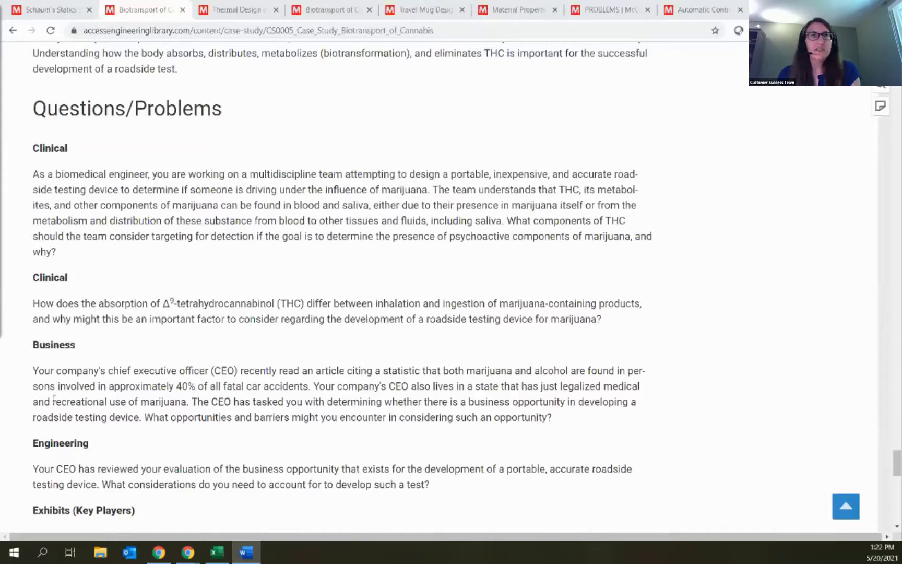
scroll(281, 348, down, 5)
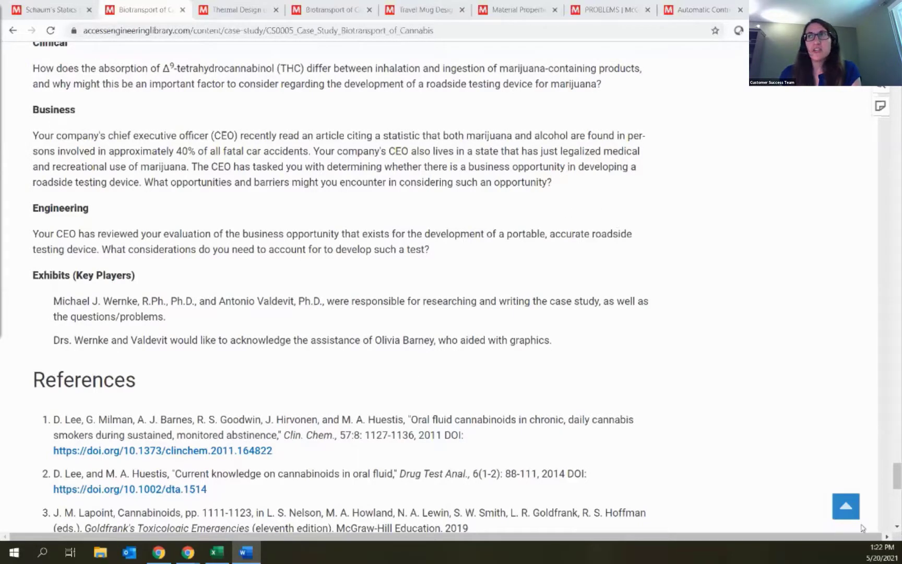
click(846, 506)
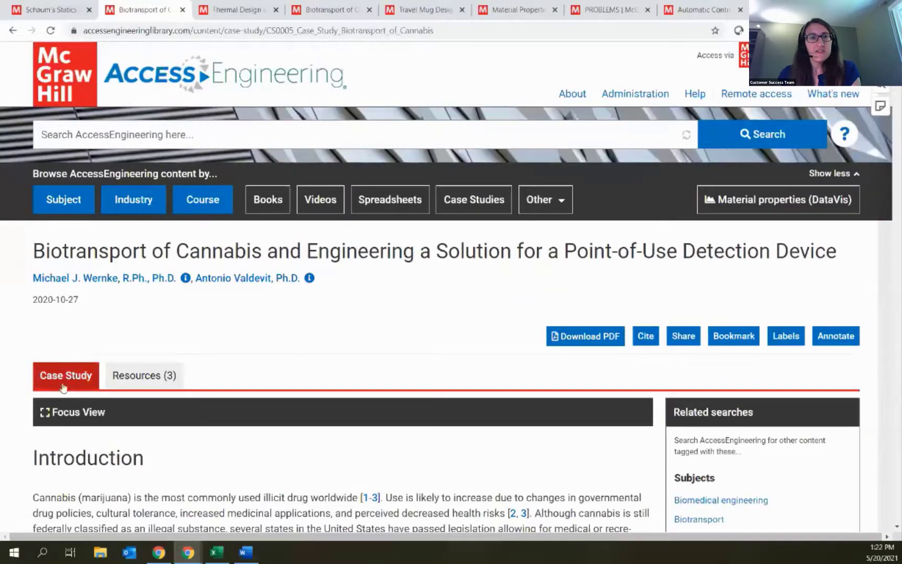
click(126, 382)
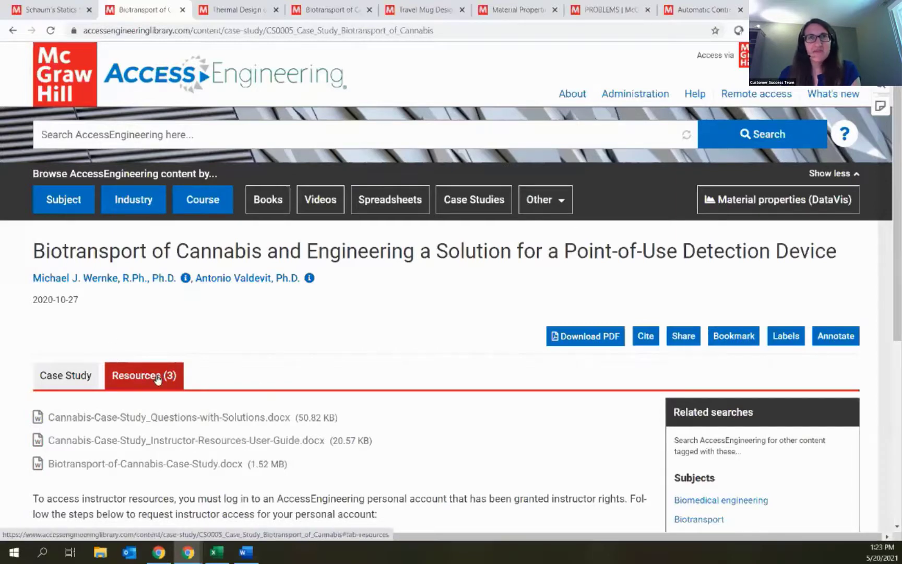
scroll(239, 369, down, 2)
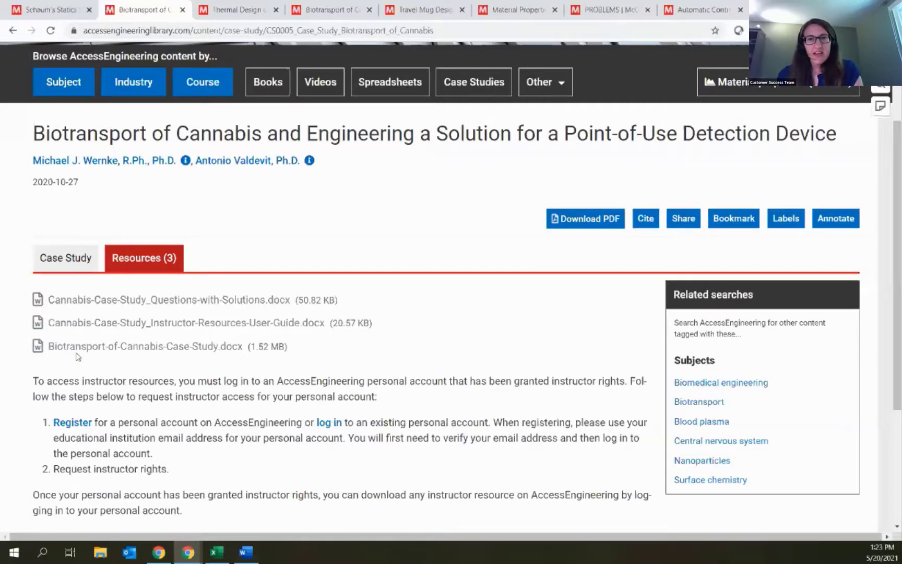
scroll(87, 328, down, 2)
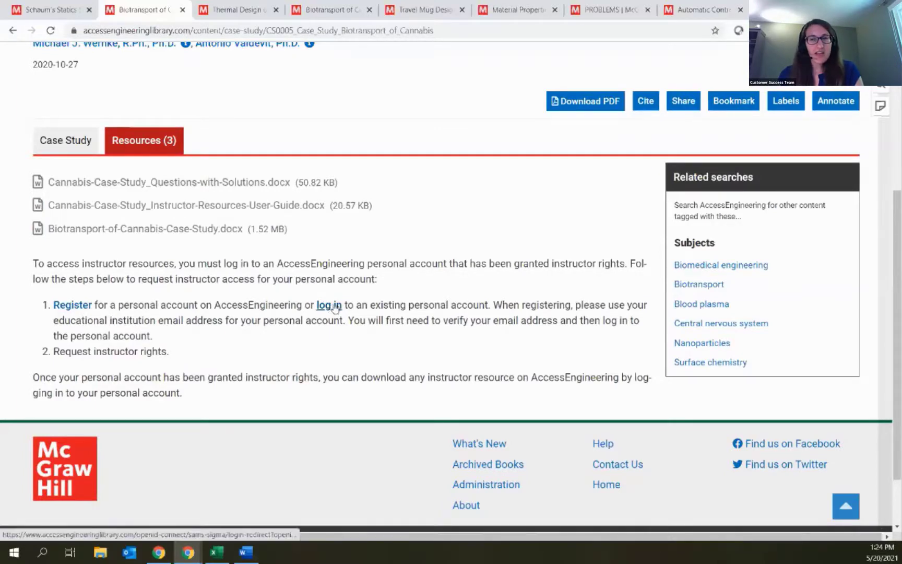
Step: Open the personal account registration form, review its fields, and return to the website without registering
click(71, 305)
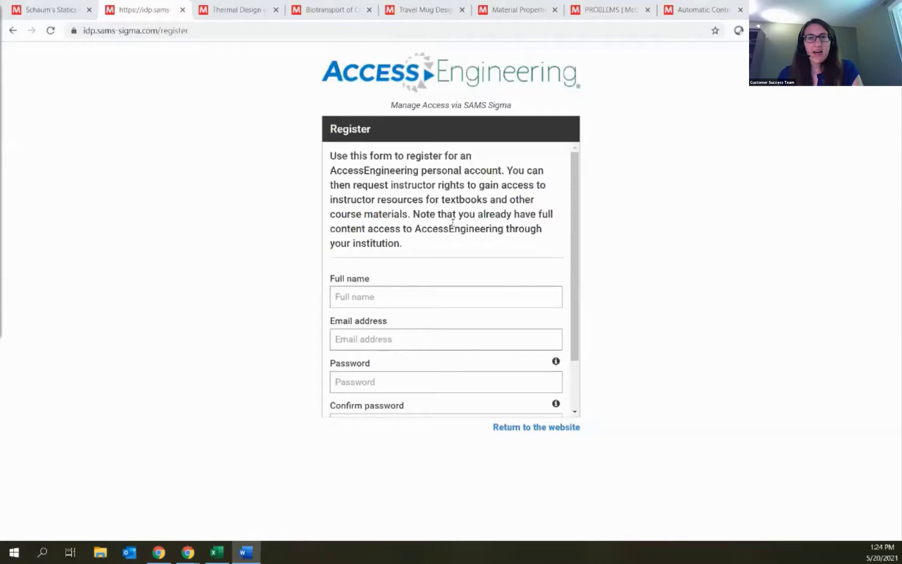
scroll(392, 280, down, 2)
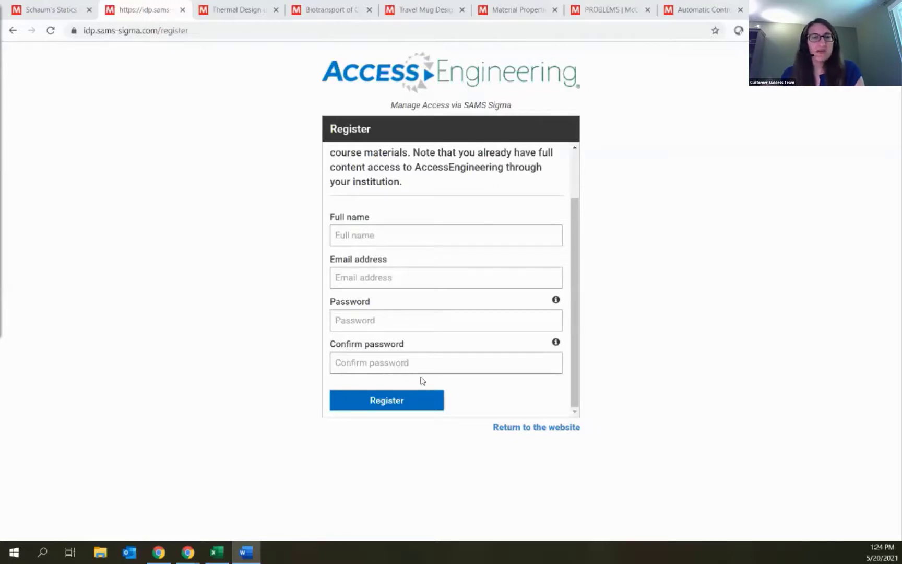
click(534, 433)
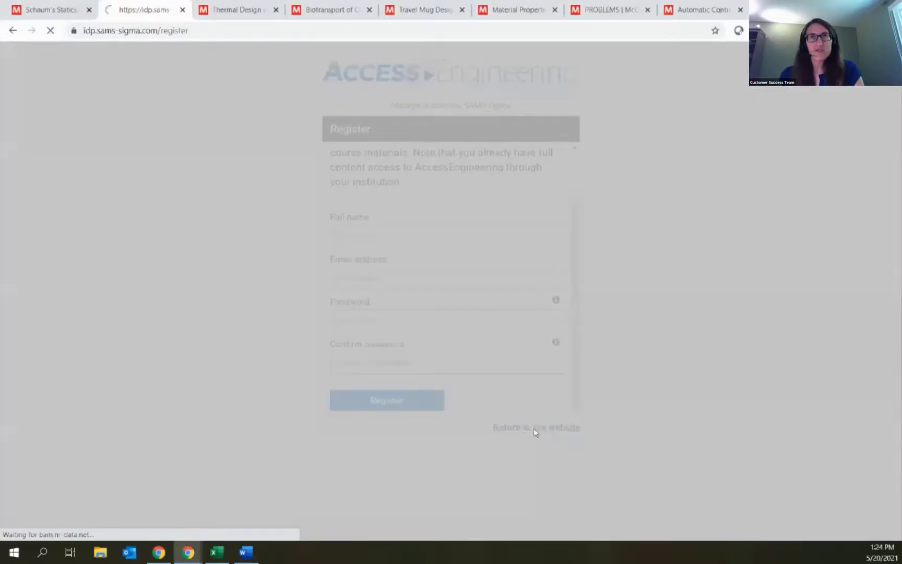
key(alt+Tab)
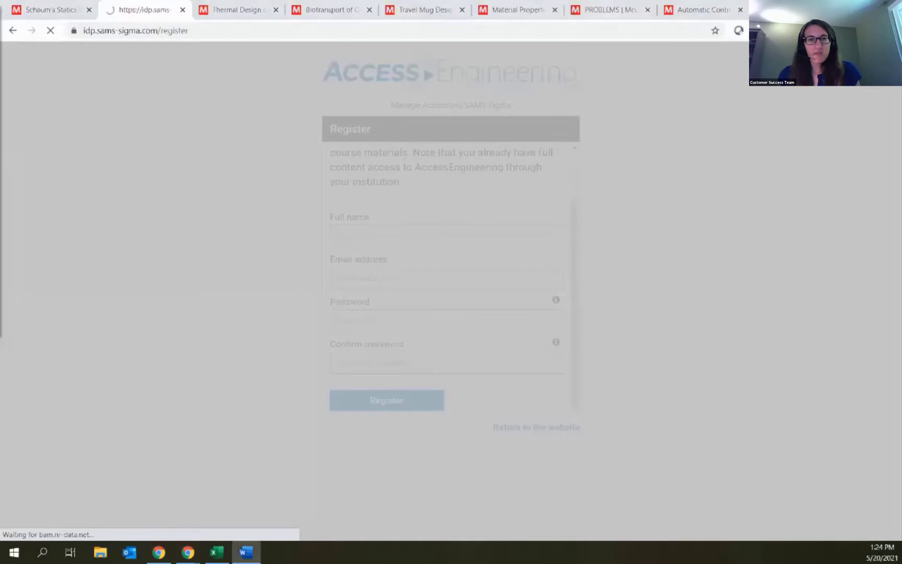
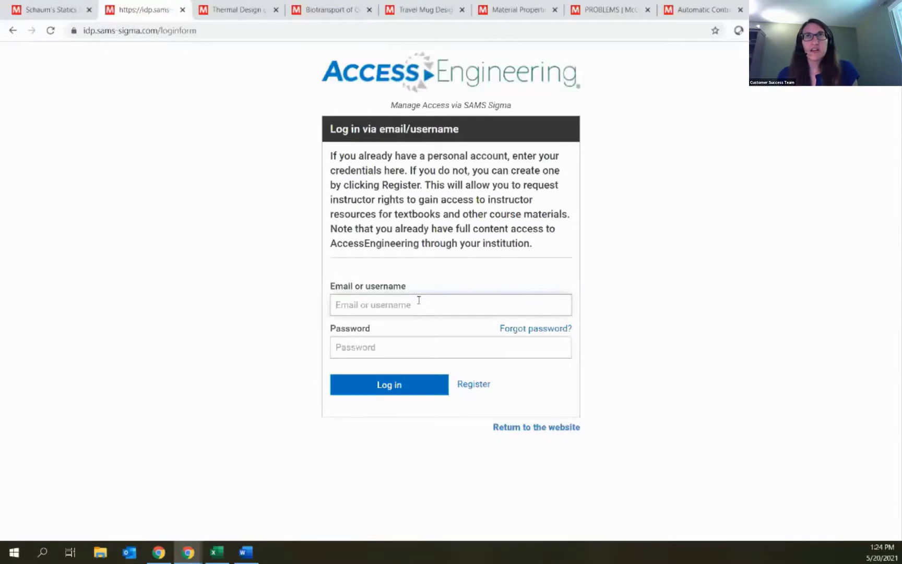
Step: Log in to the personal account with its email address and password
click(425, 327)
click(438, 347)
text(•••••••••)
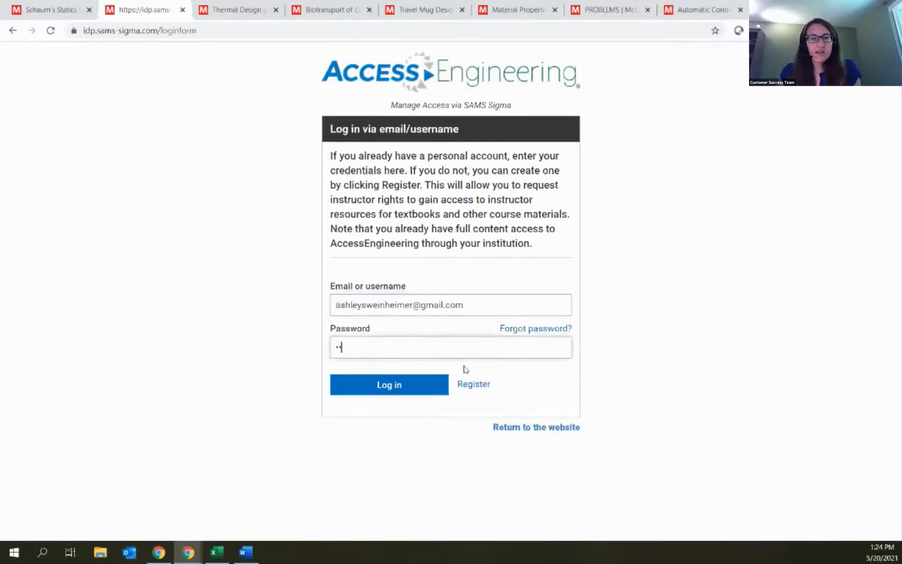
key(Return)
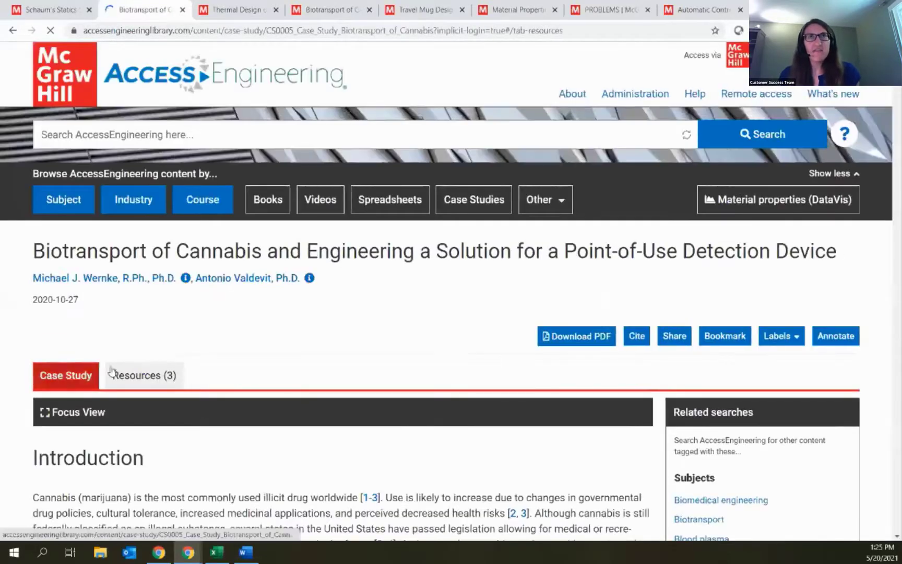
Step: Reopen the case study's Resources, view the instructor rights request form, and close it without submitting
click(111, 373)
scroll(311, 285, down, 1)
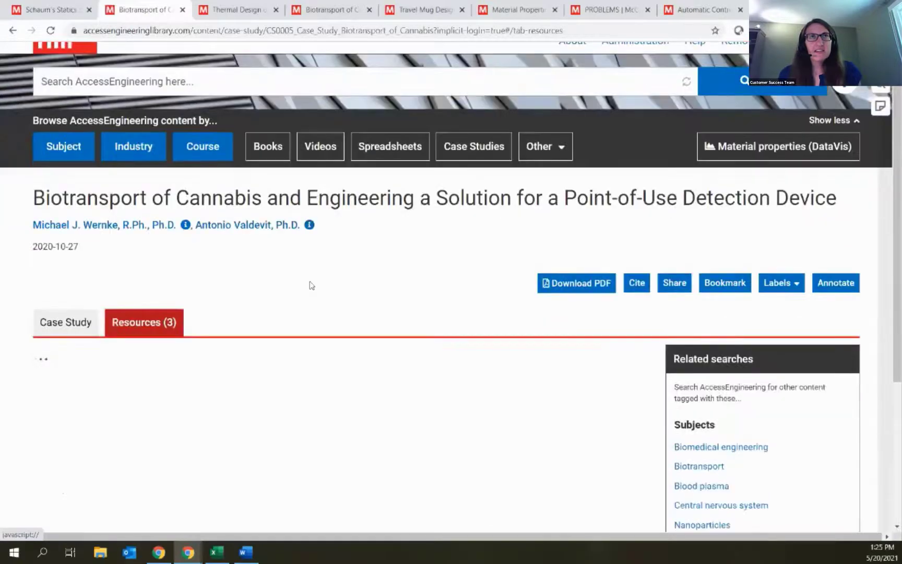
scroll(311, 285, down, 4)
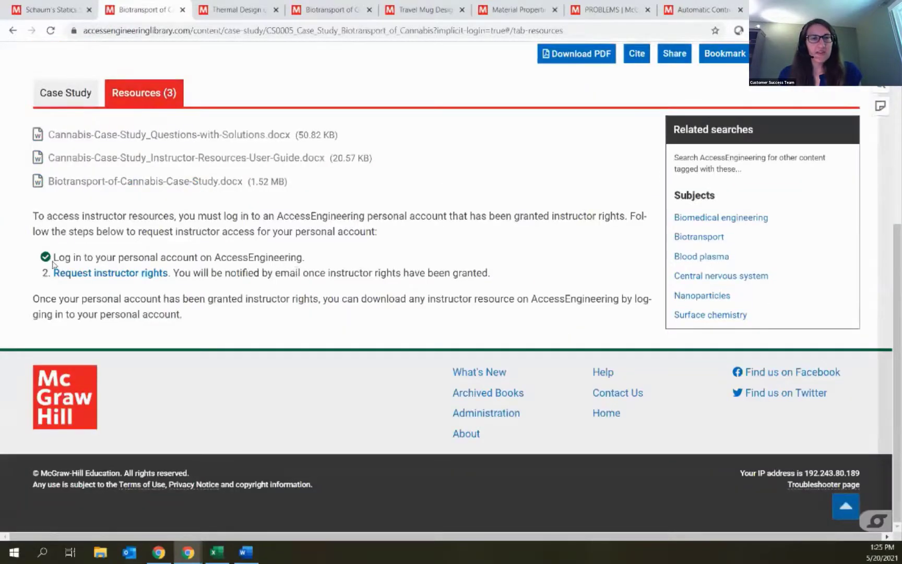
click(122, 280)
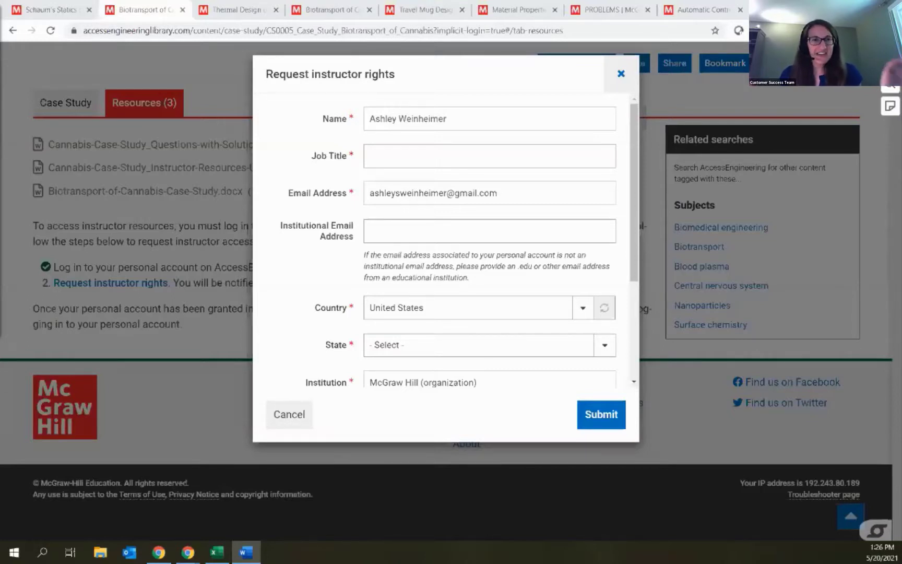
click(622, 74)
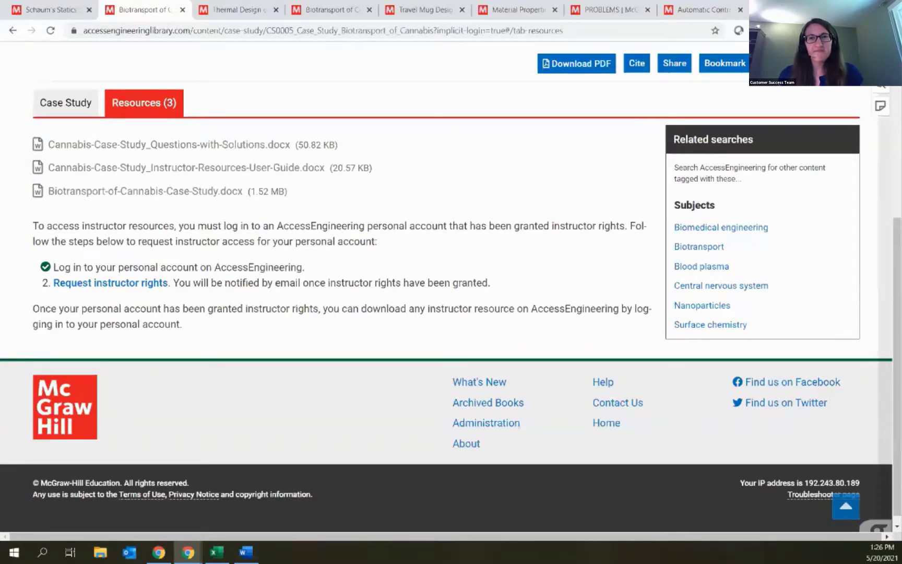
Step: Browse the Material properties (DataVis) content through to page 2 of the results and open the "Travel Mug Design" project
scroll(532, 240, up, 5)
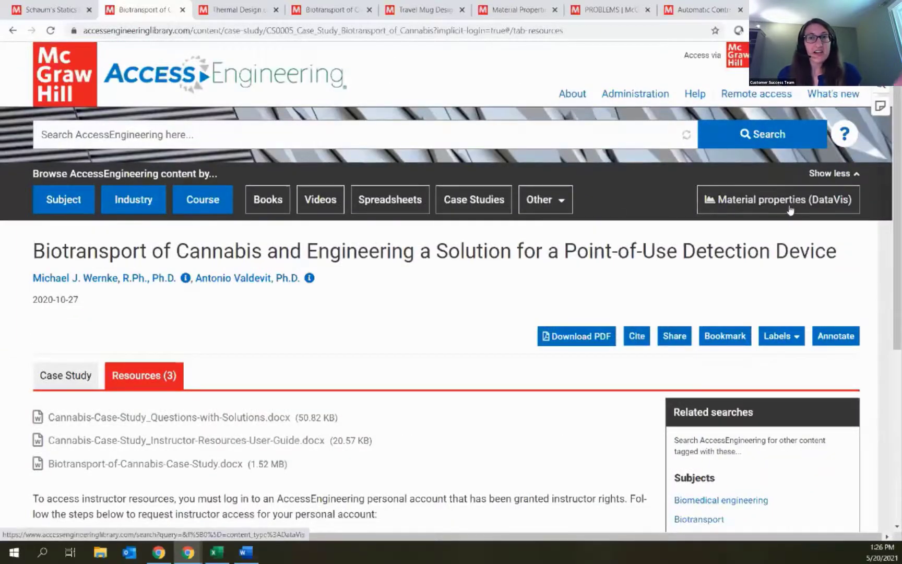
click(788, 209)
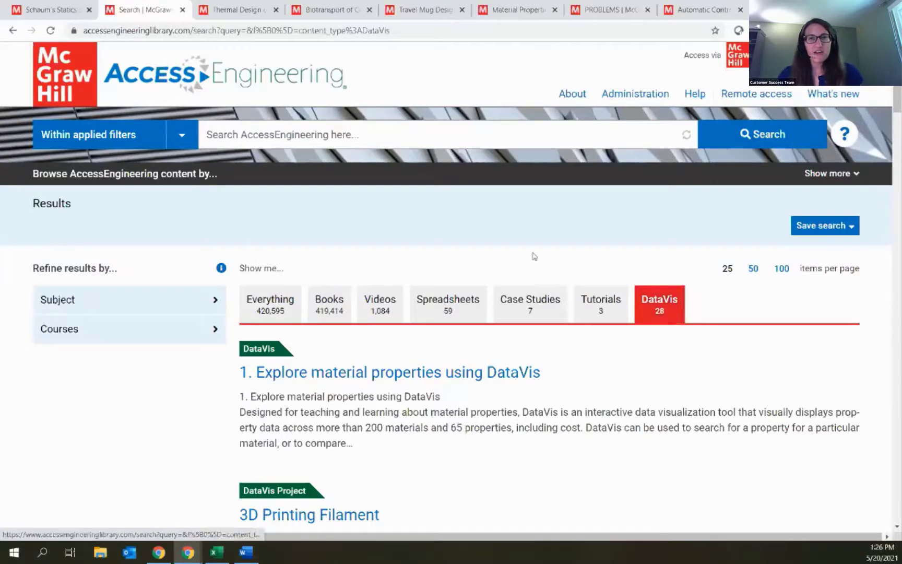
scroll(556, 398, down, 15)
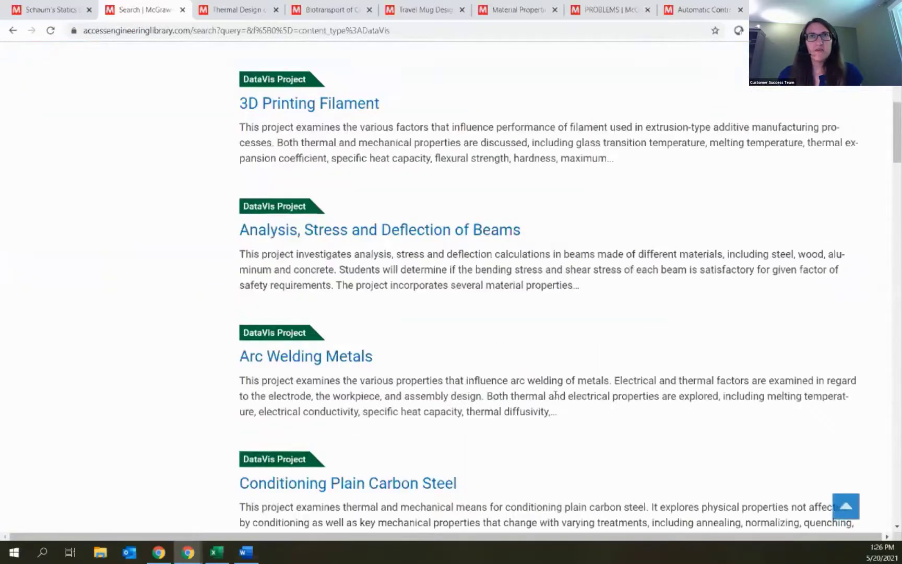
scroll(555, 394, down, 20)
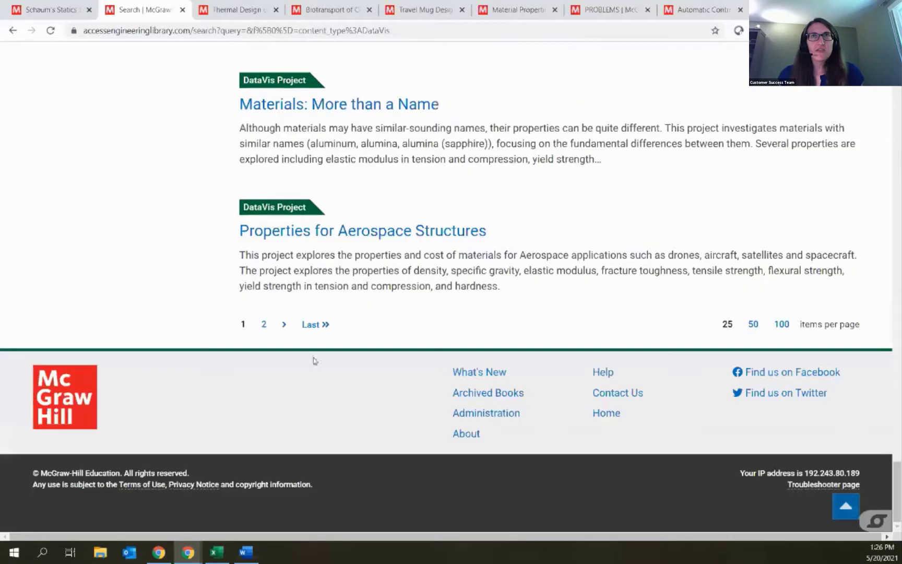
click(264, 324)
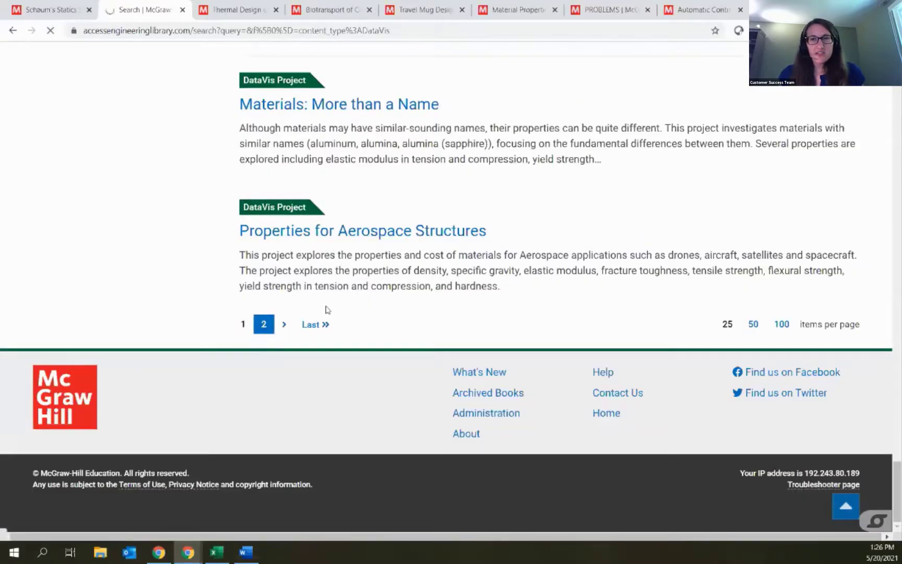
scroll(369, 384, down, 5)
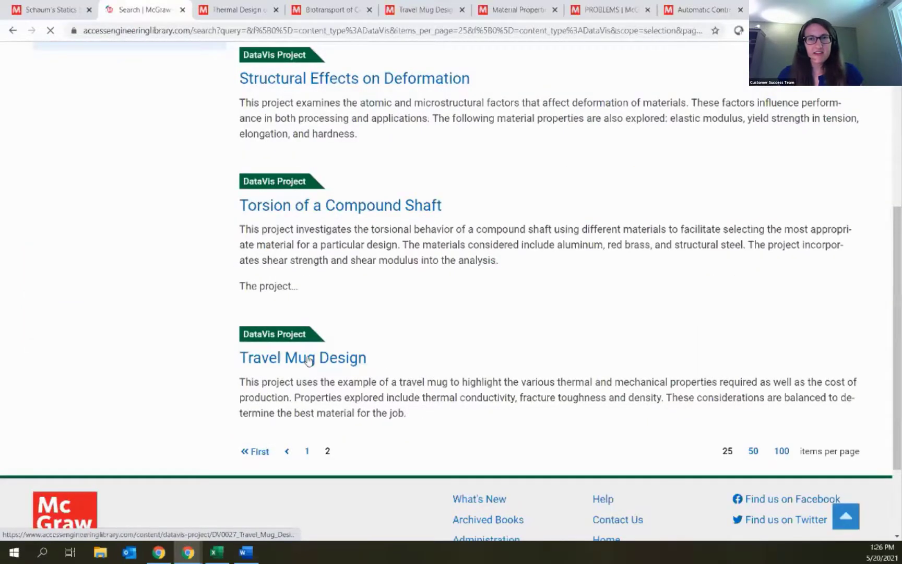
click(309, 359)
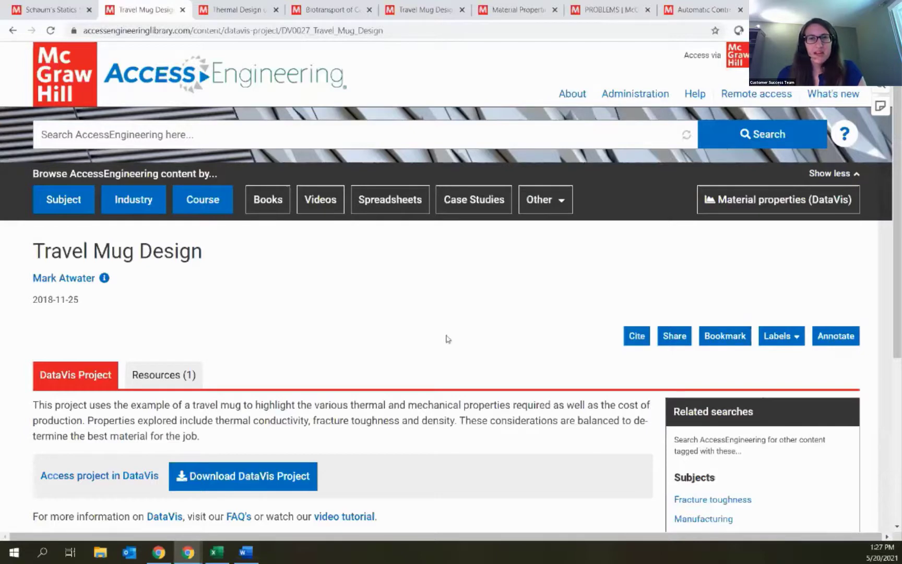
Step: Review the Travel Mug Design project's description, its instructor resources, and its DataVis access and download options
scroll(447, 338, down, 1)
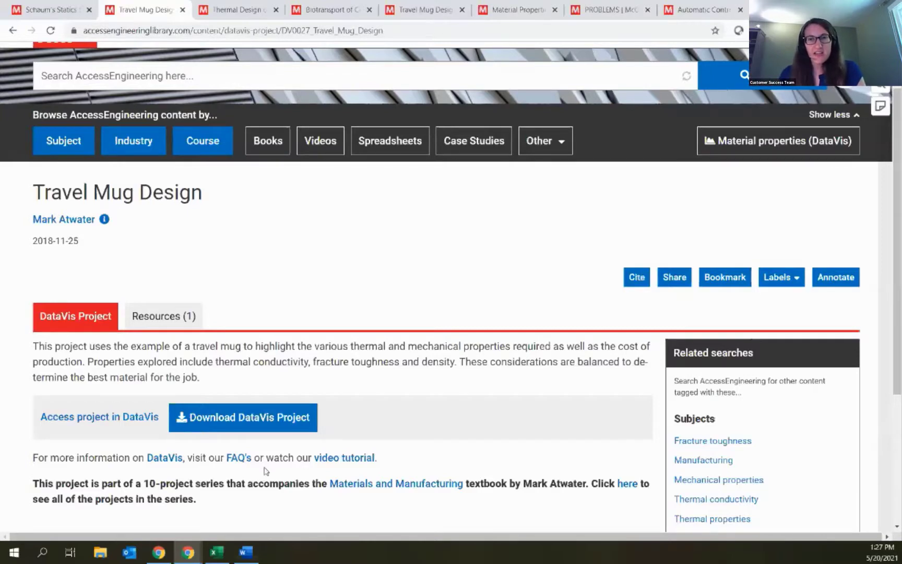
click(173, 331)
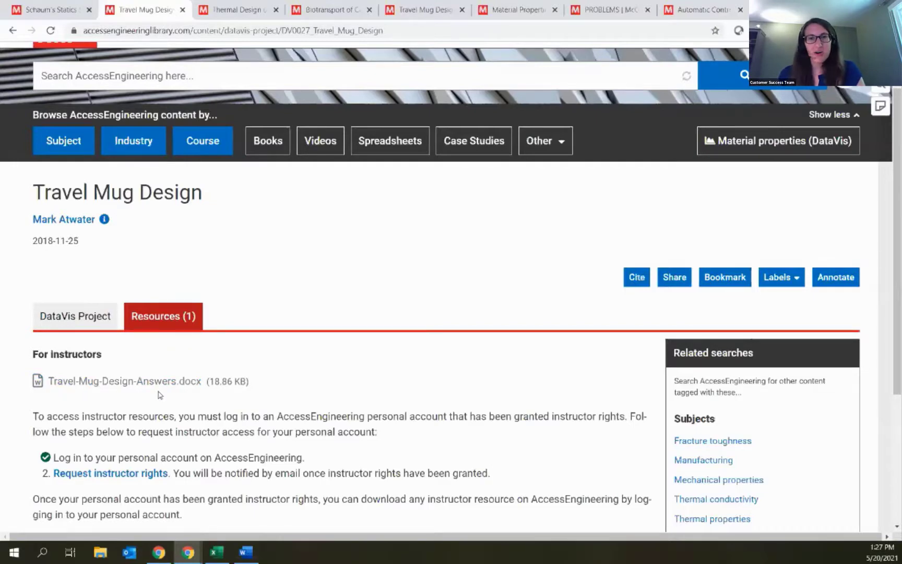
click(73, 317)
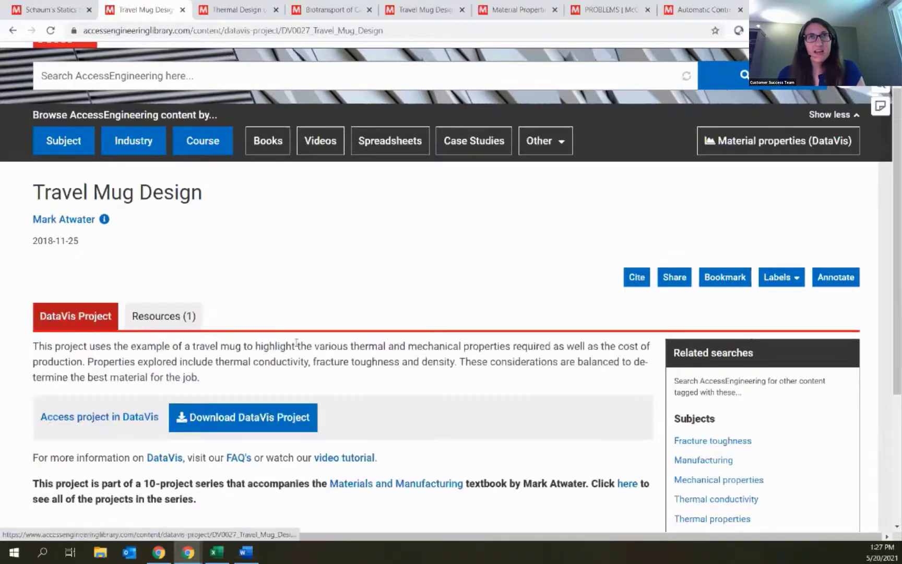
scroll(297, 343, down, 3)
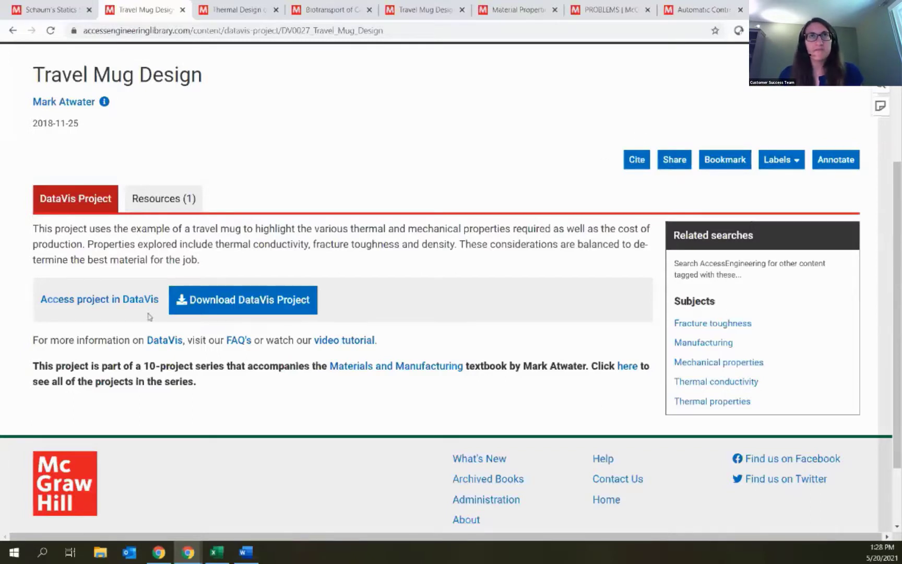
Step: Open the Travel Mug Design project in DataVis and dismiss the release notes
click(100, 298)
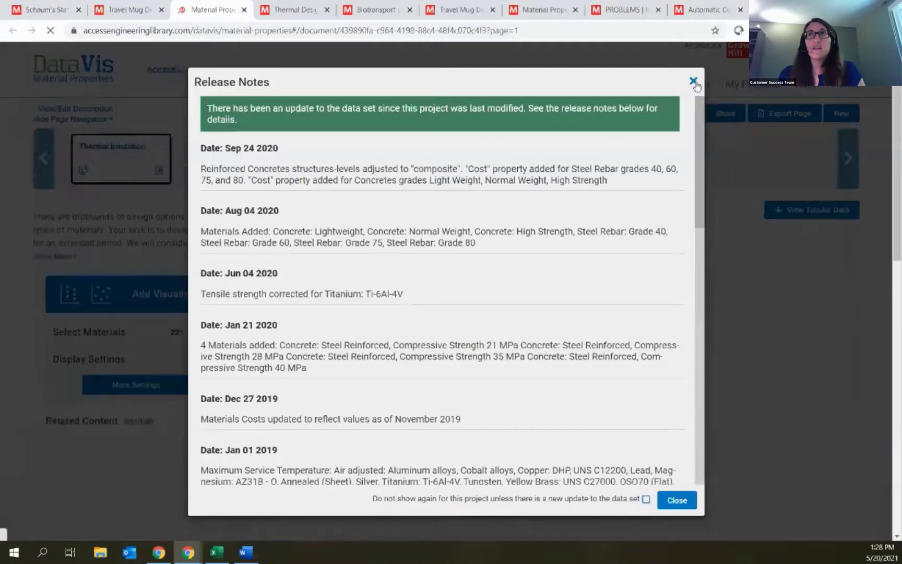
click(693, 81)
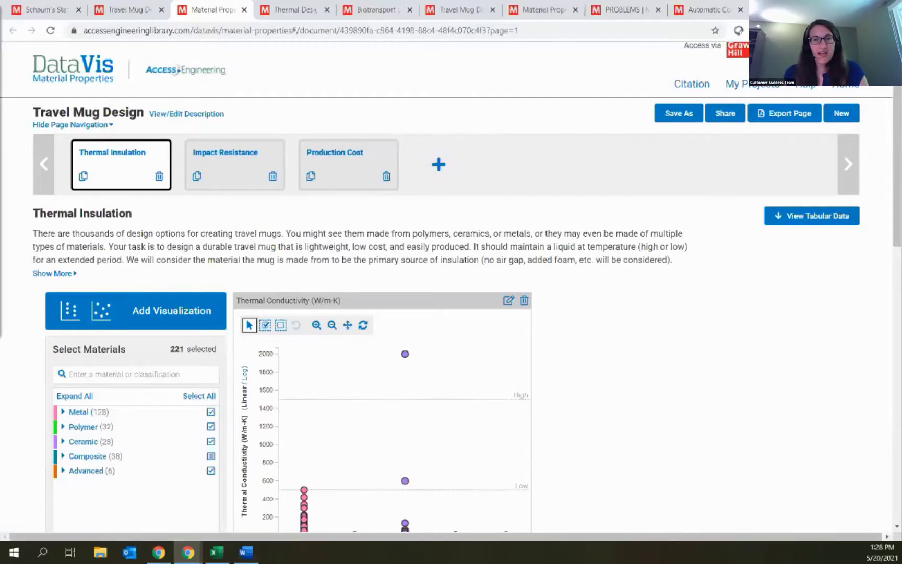
key(alt+Tab)
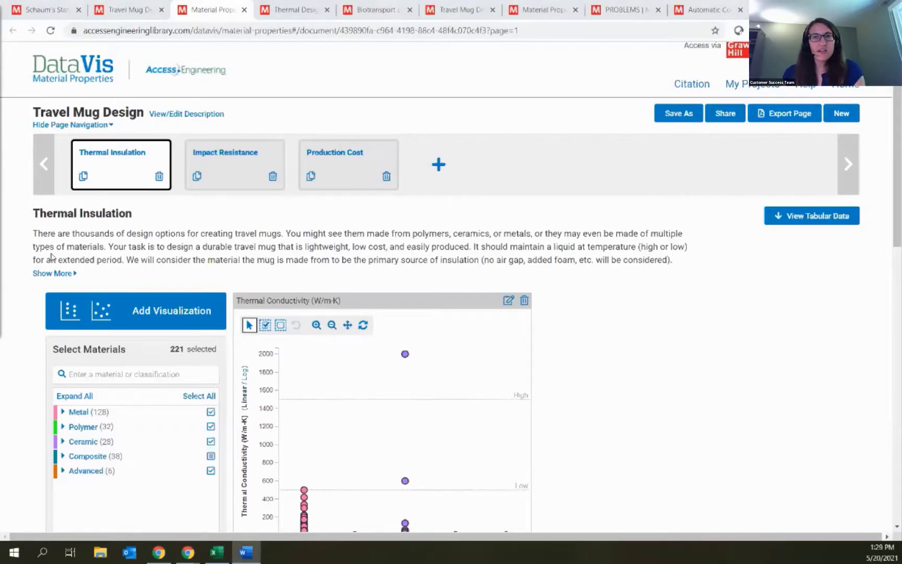
Step: Expand the full Thermal Insulation description and examine the thermal conductivity chart, display settings and tabular data
click(52, 274)
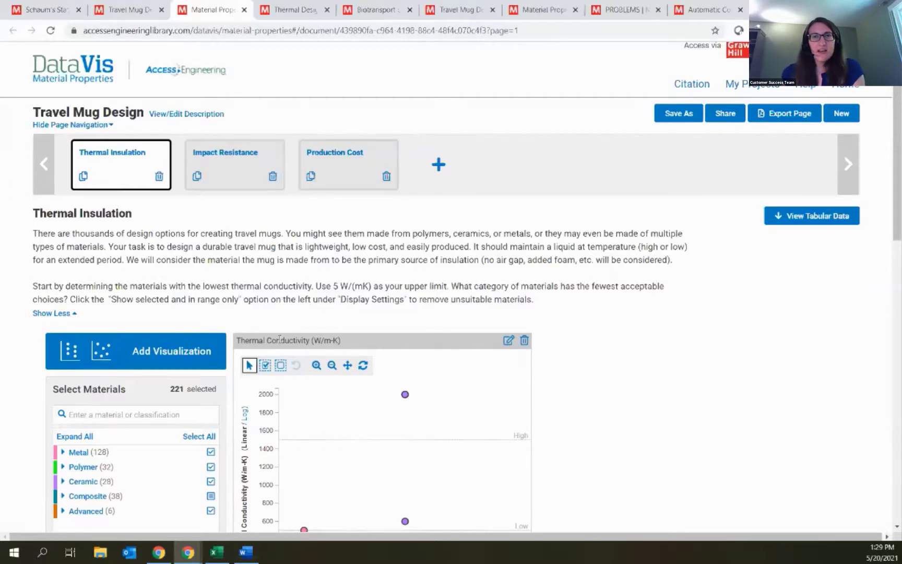
scroll(453, 286, down, 9)
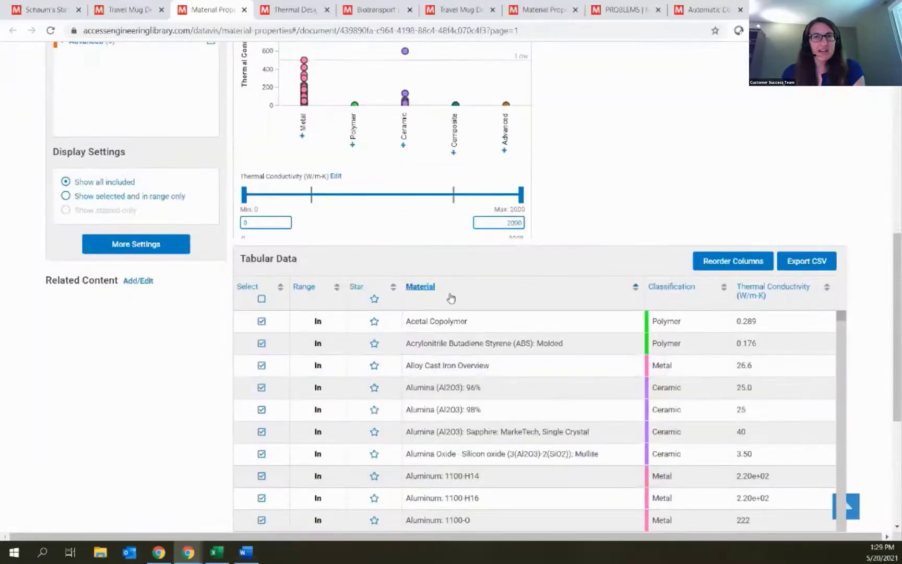
scroll(451, 298, up, 2)
scroll(451, 298, up, 5)
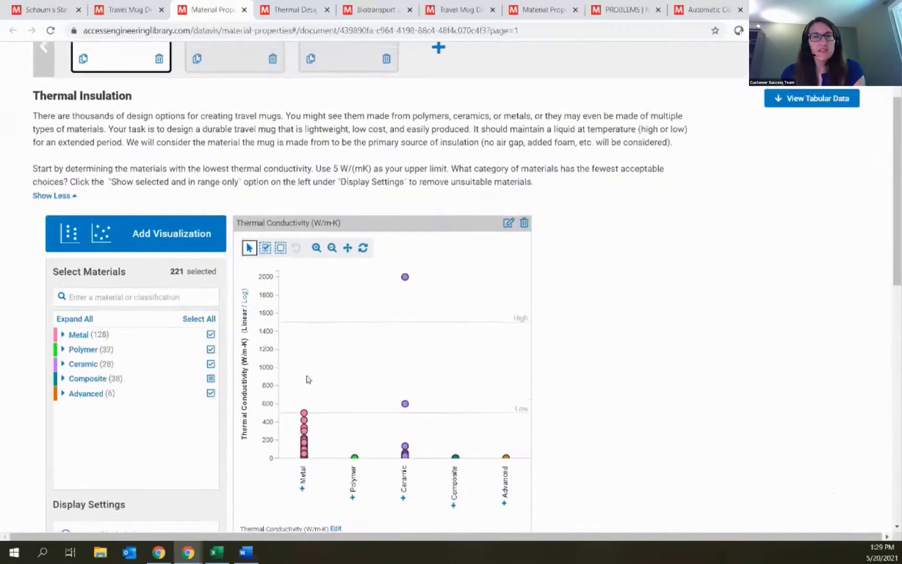
scroll(307, 380, down, 1)
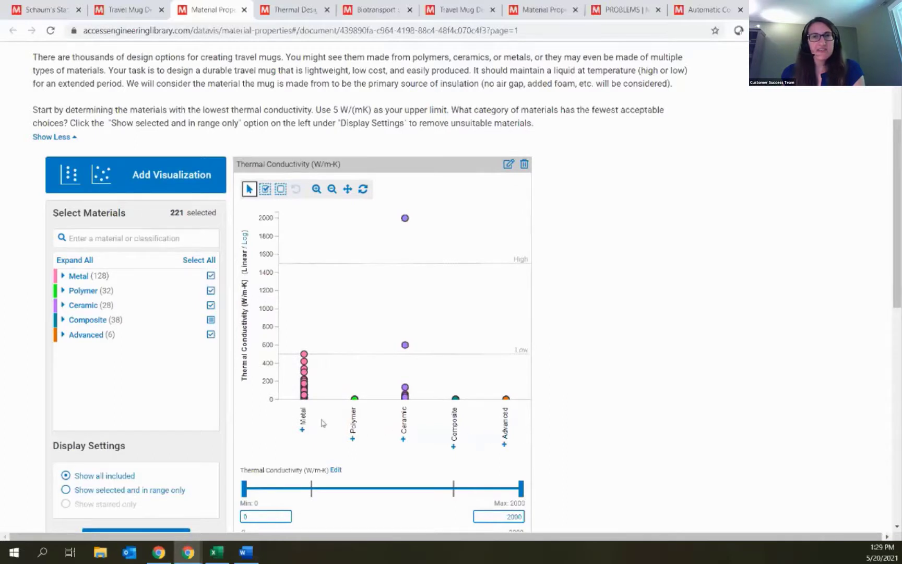
Step: Open the Impact Resistance page of the Travel Mug Design project and review its fracture toughness versus density chart
scroll(411, 408, up, 3)
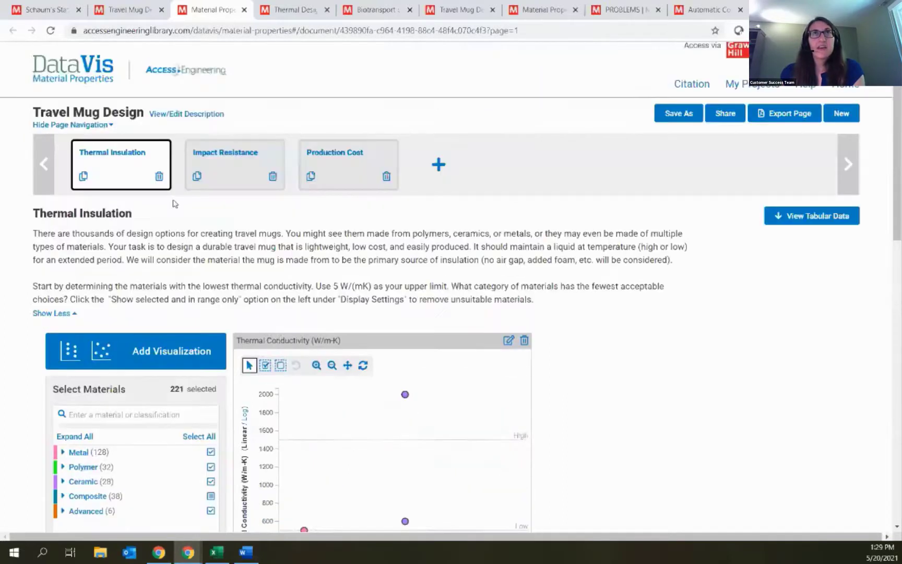
click(221, 153)
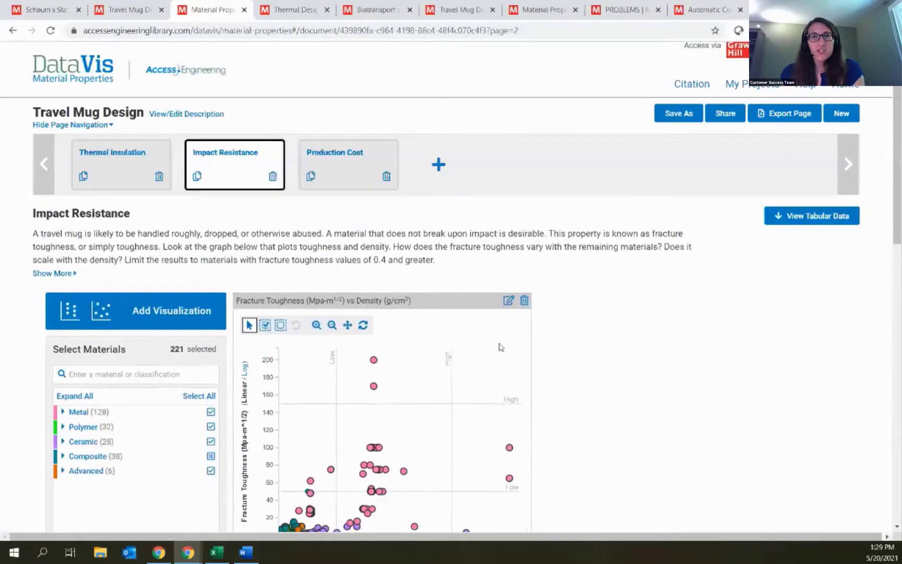
scroll(368, 376, down, 3)
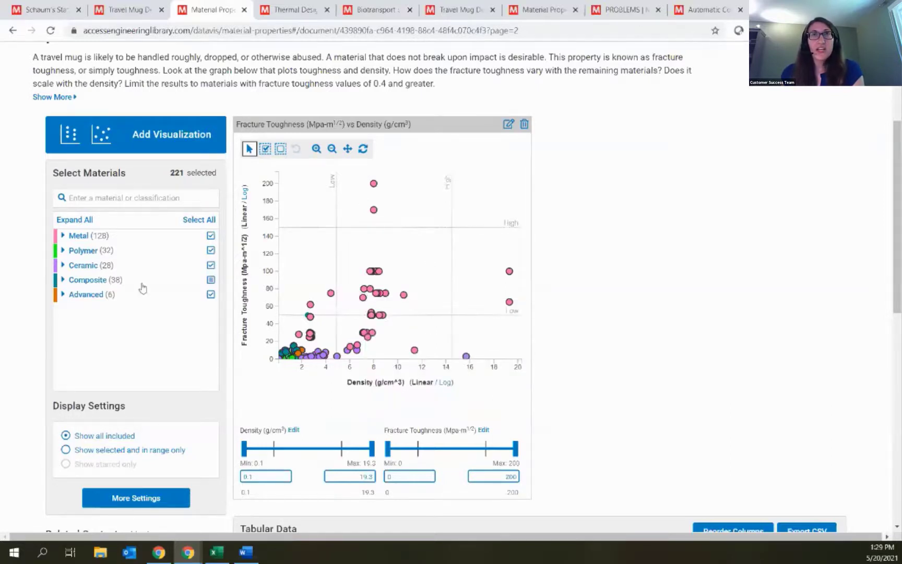
scroll(379, 283, up, 1)
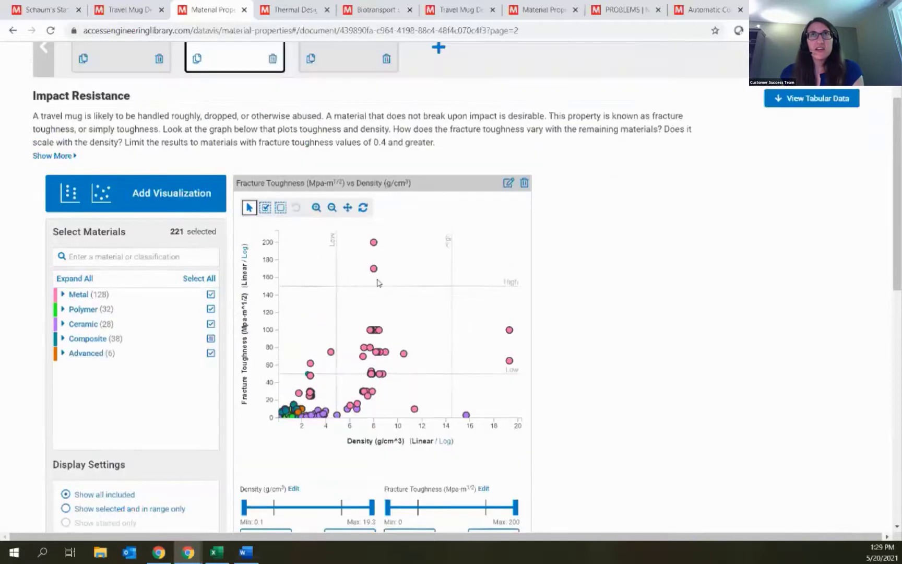
Step: View the full material details of the Stainless Steel: SAE 316L (Plate) data point and close them
mouse_move(375, 244)
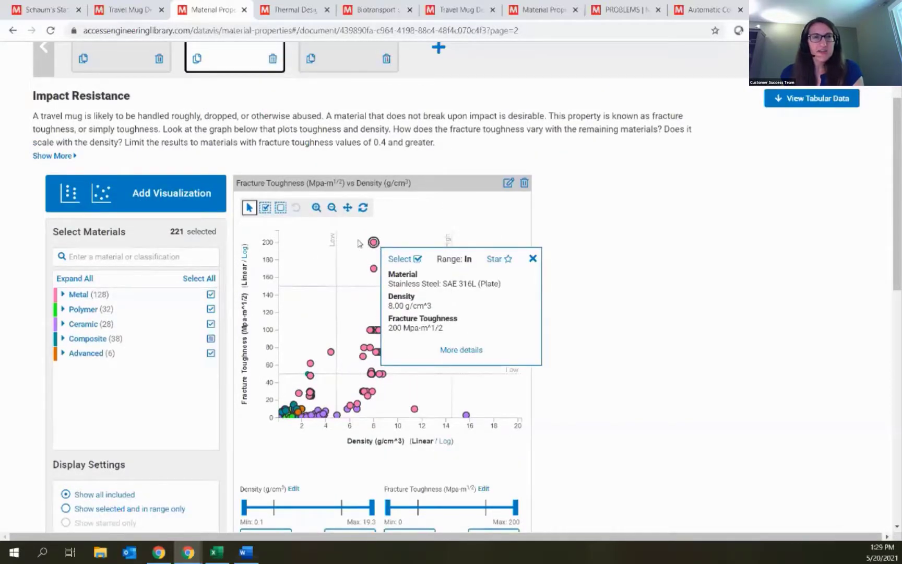
click(462, 350)
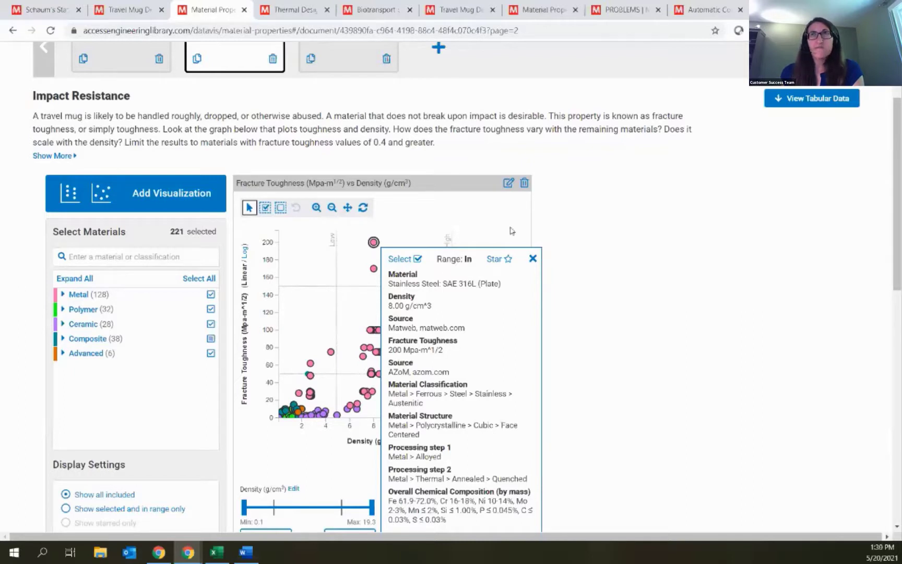
click(533, 260)
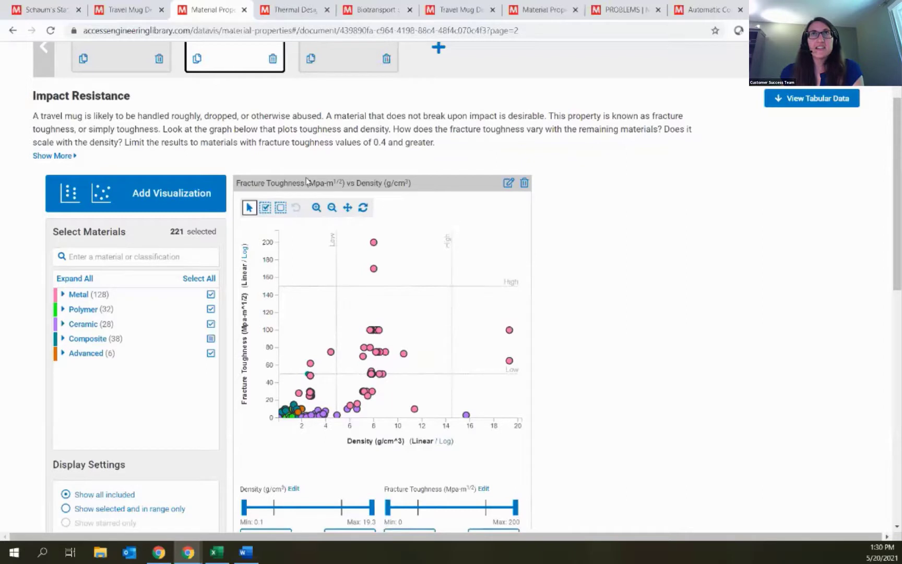
Step: Box-select the two metal points above the High fracture toughness line, and box-deselect the same two points
click(265, 207)
drag(347, 233, 399, 284)
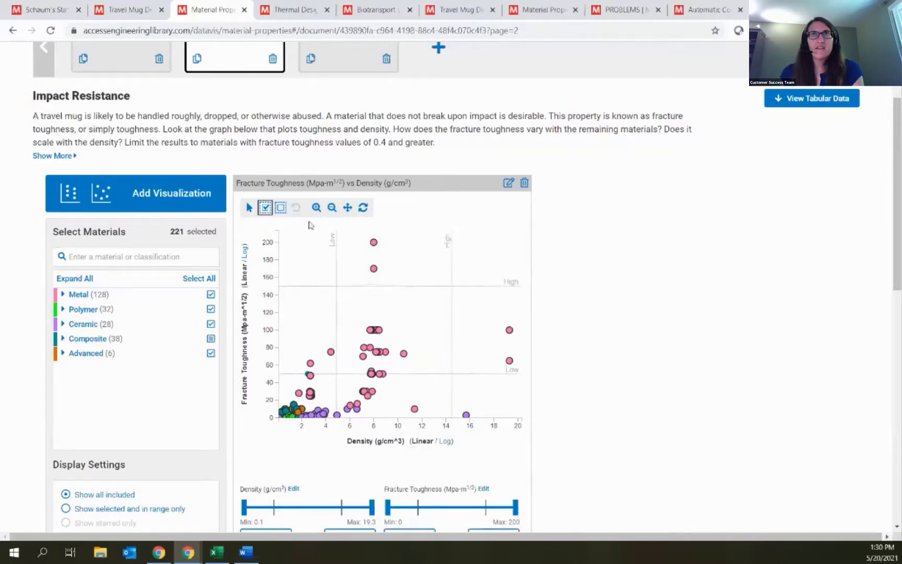
click(281, 207)
drag(359, 237, 409, 296)
Step: Zoom and pan around the fracture toughness versus density chart to inspect the clustered points, and reset the chart view
click(316, 207)
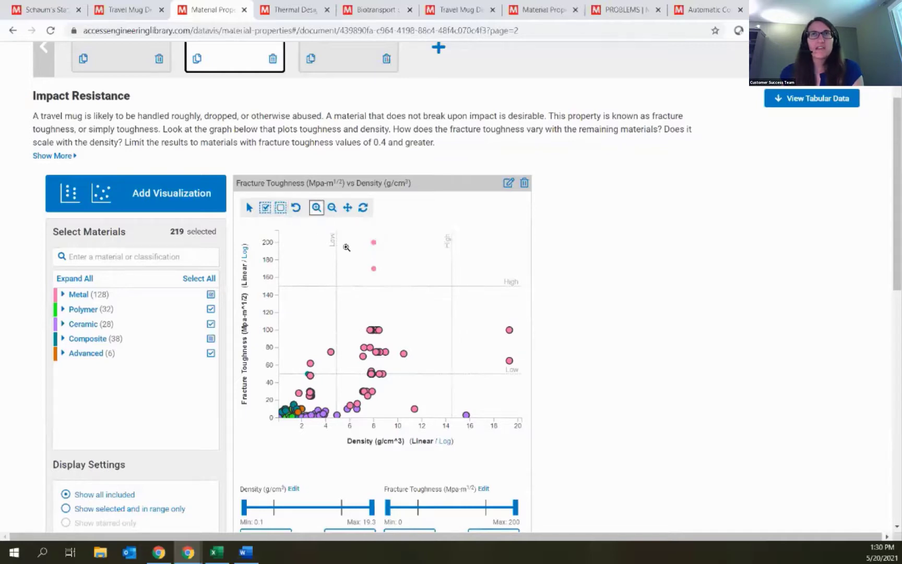
drag(288, 397, 301, 415)
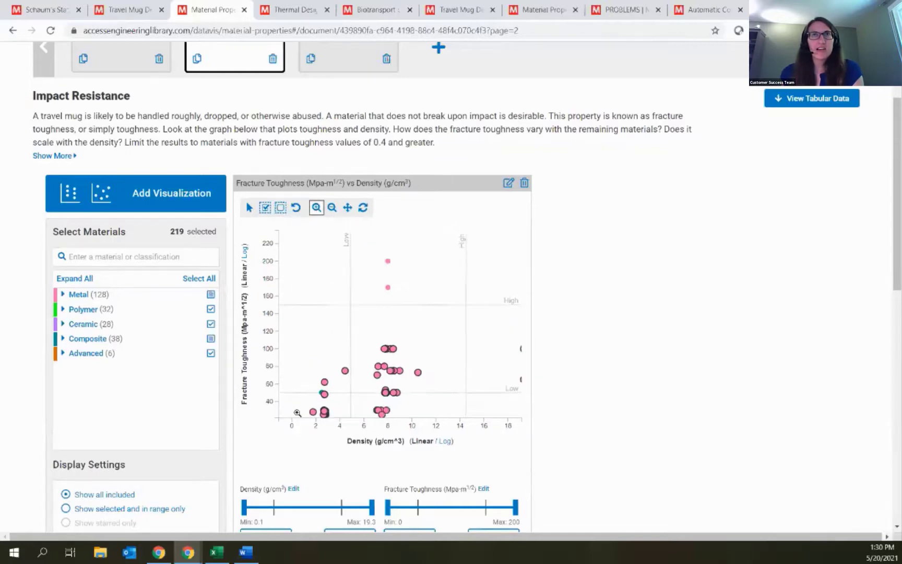
scroll(354, 370, down, 2)
scroll(354, 370, up, 2)
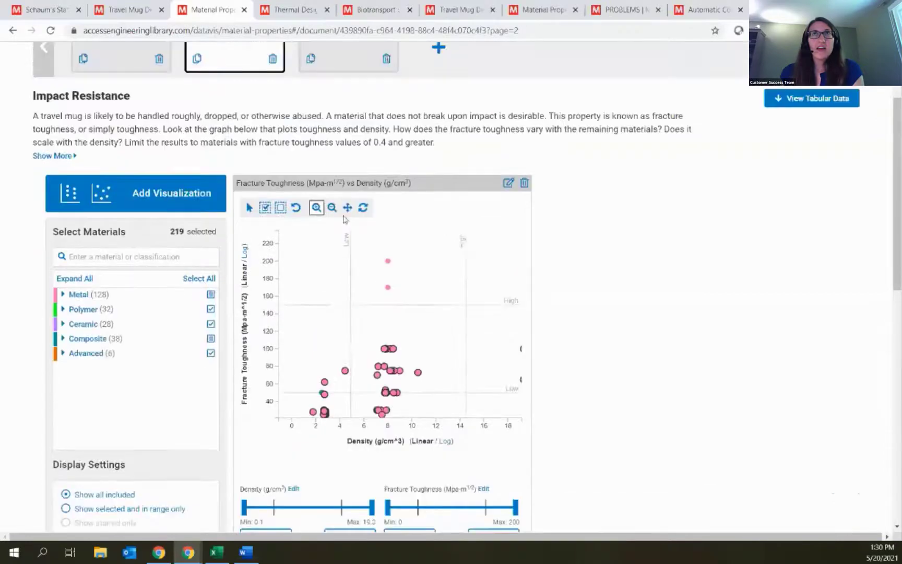
click(347, 207)
drag(408, 341, 404, 267)
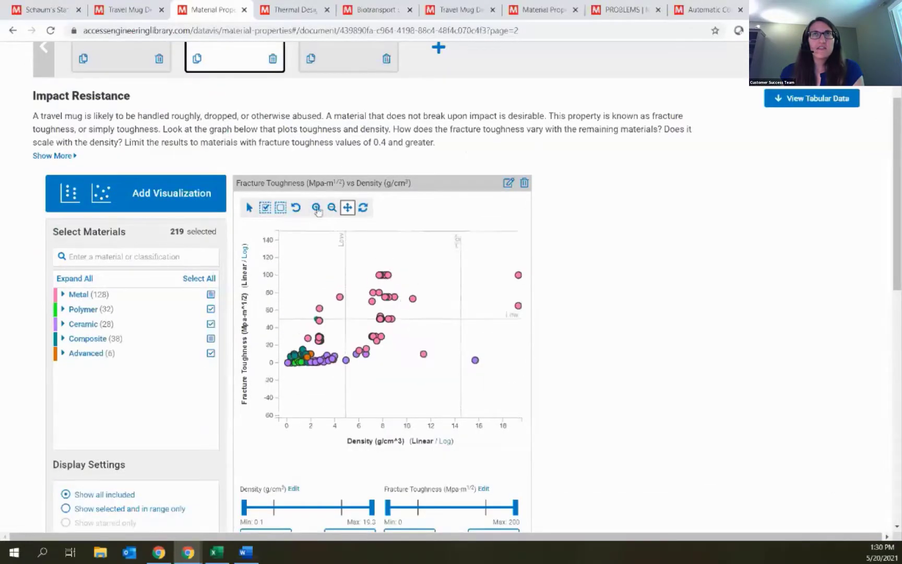
click(316, 207)
scroll(302, 359, up, 3)
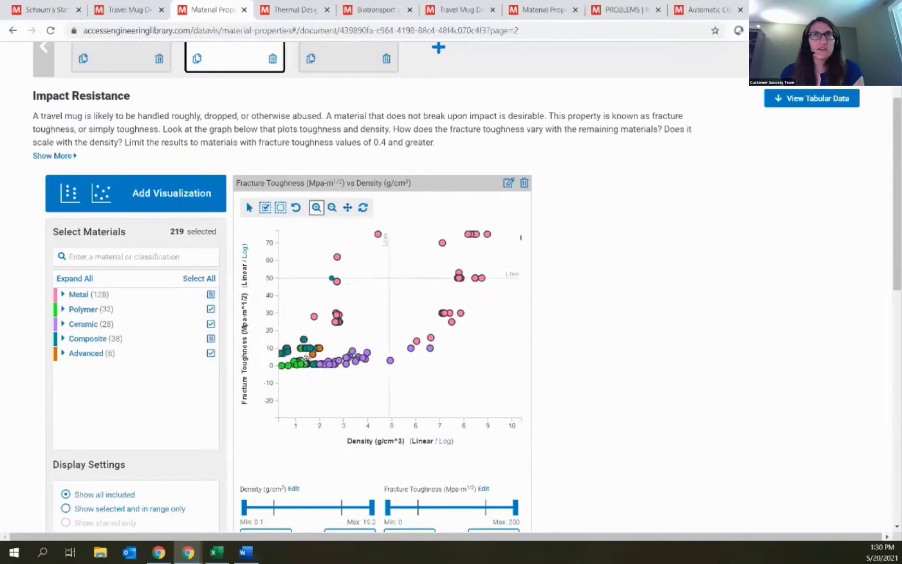
scroll(308, 337, up, 3)
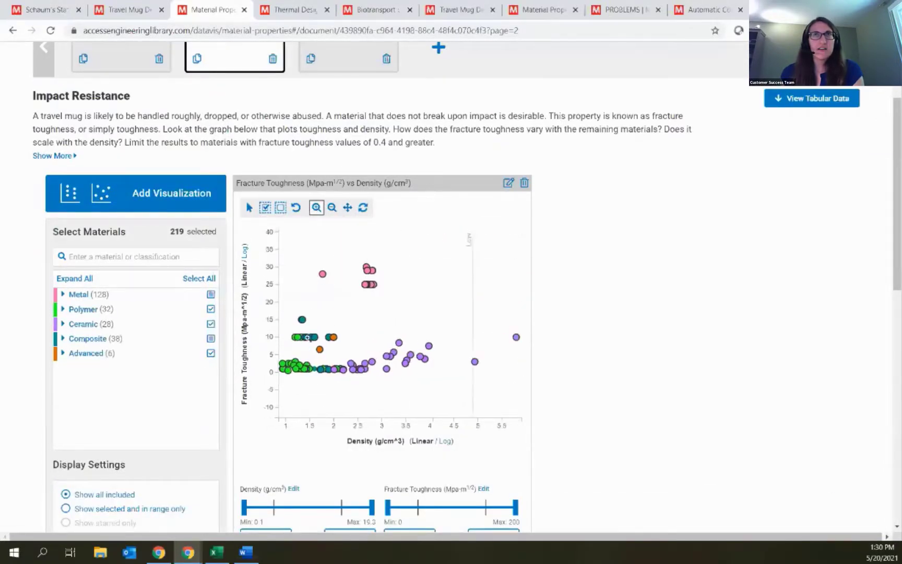
click(363, 207)
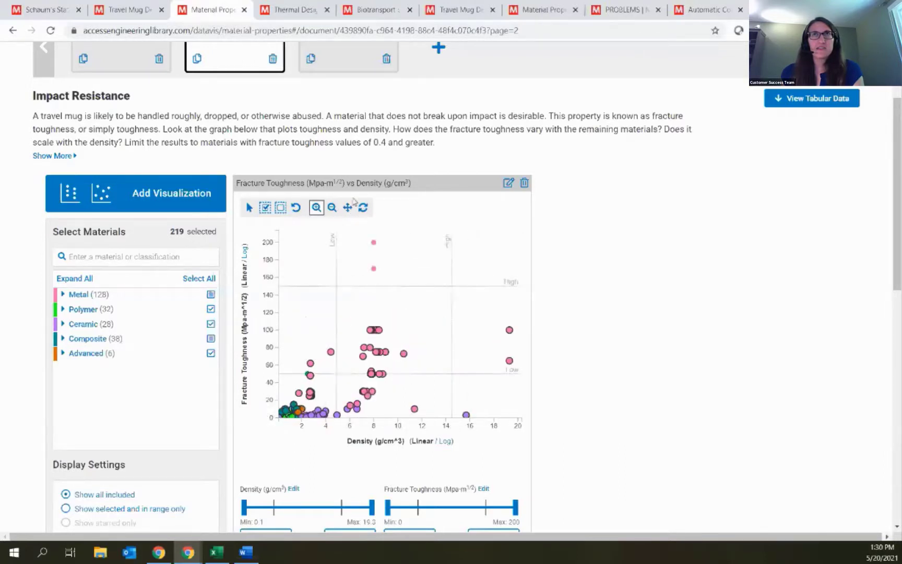
click(316, 208)
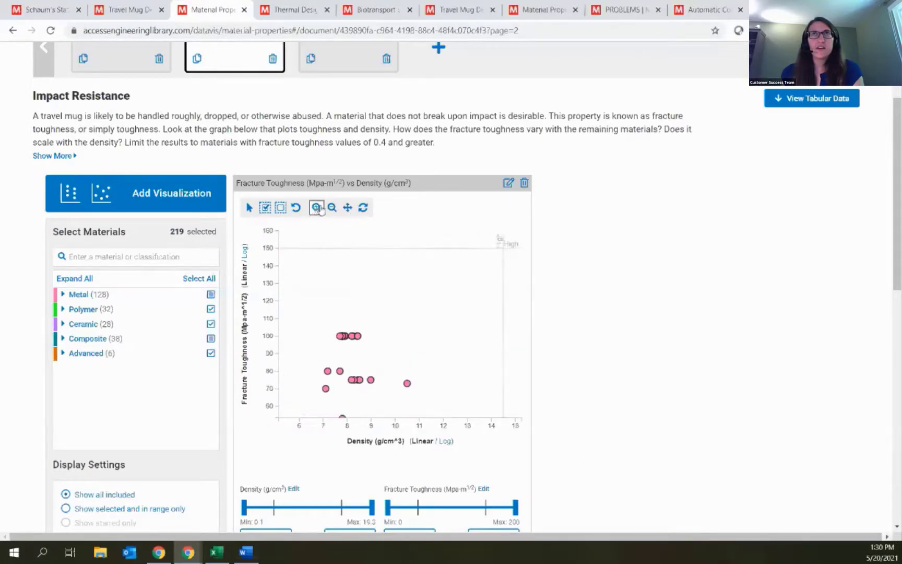
click(362, 208)
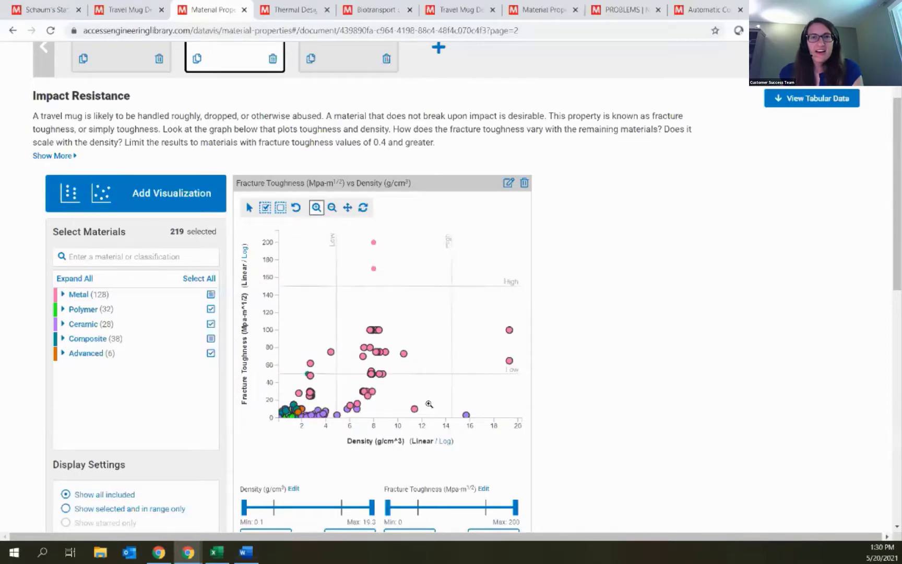
Step: Limit the chart's range to a minimum density of 2.2 g/cm³ and a maximum fracture toughness of 180
scroll(426, 407, down, 1)
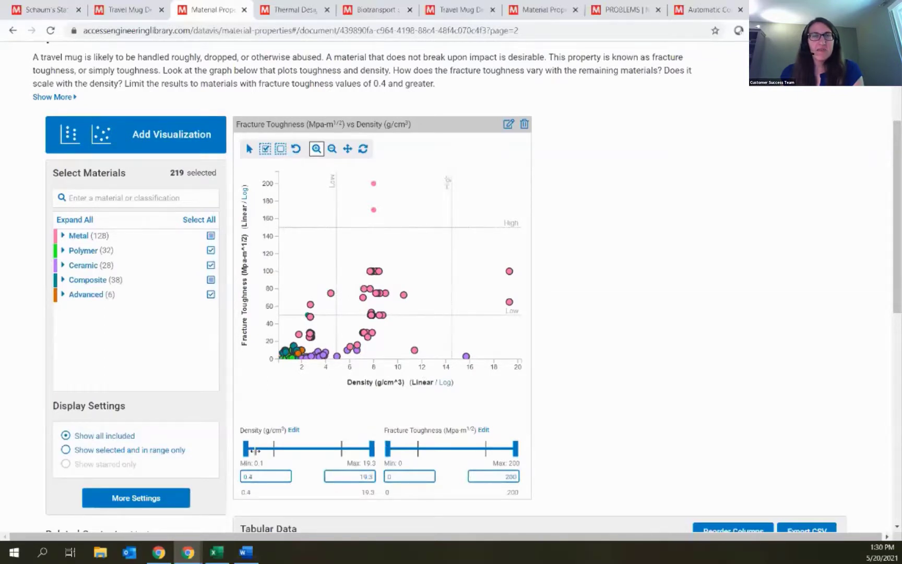
drag(254, 450, 257, 450)
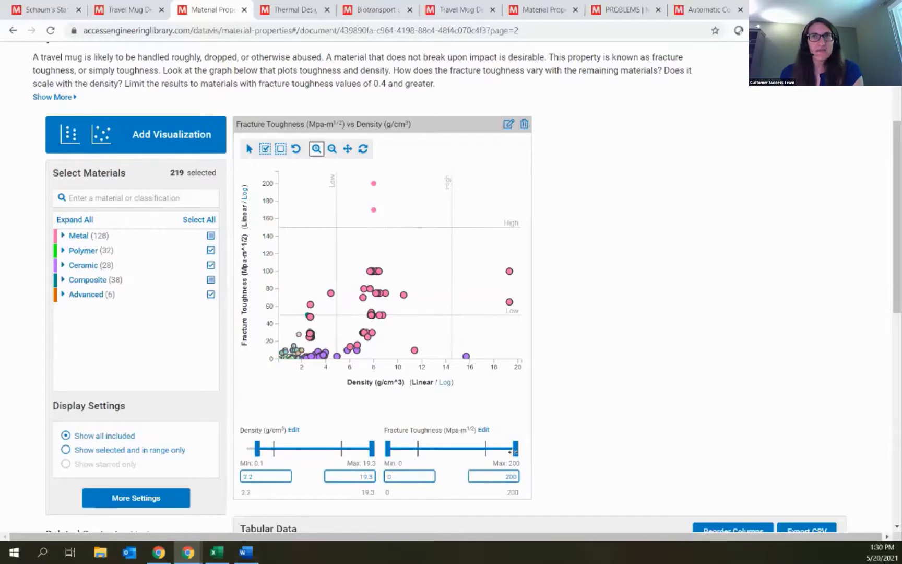
drag(503, 447, 501, 447)
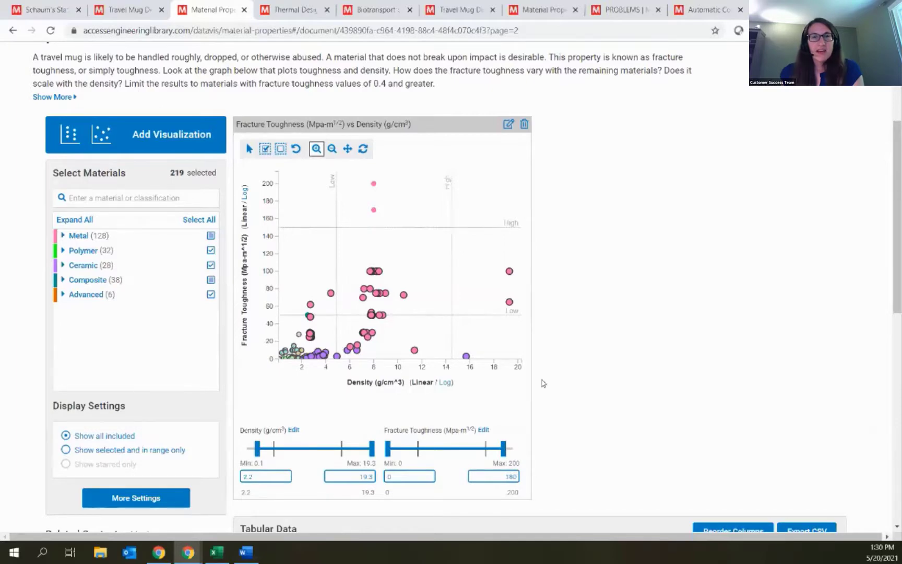
Step: Star Acrylonitrile Butadiene Styrene (ABS): Molded and Alumina (Al2O3): 96% in the tabular data
scroll(556, 385, down, 2)
scroll(555, 387, down, 6)
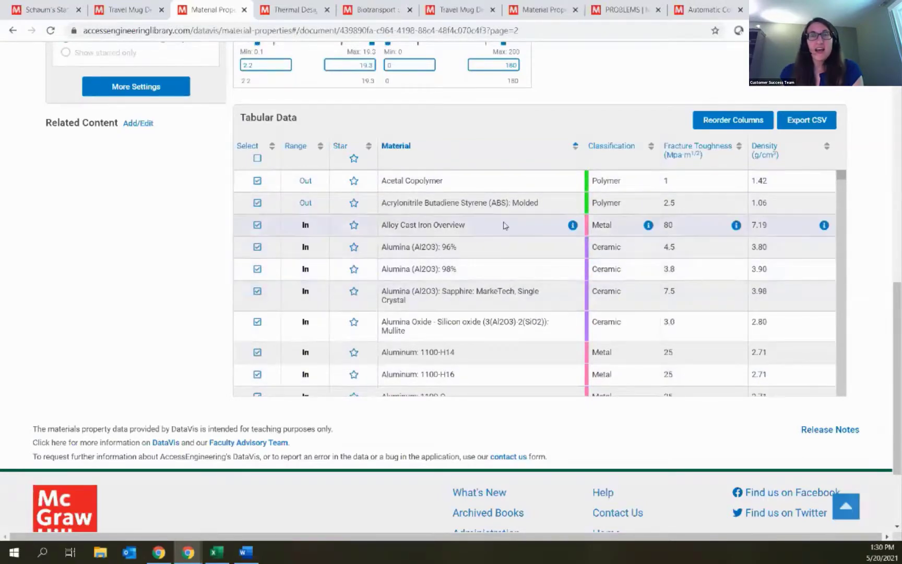
scroll(503, 226, up, 1)
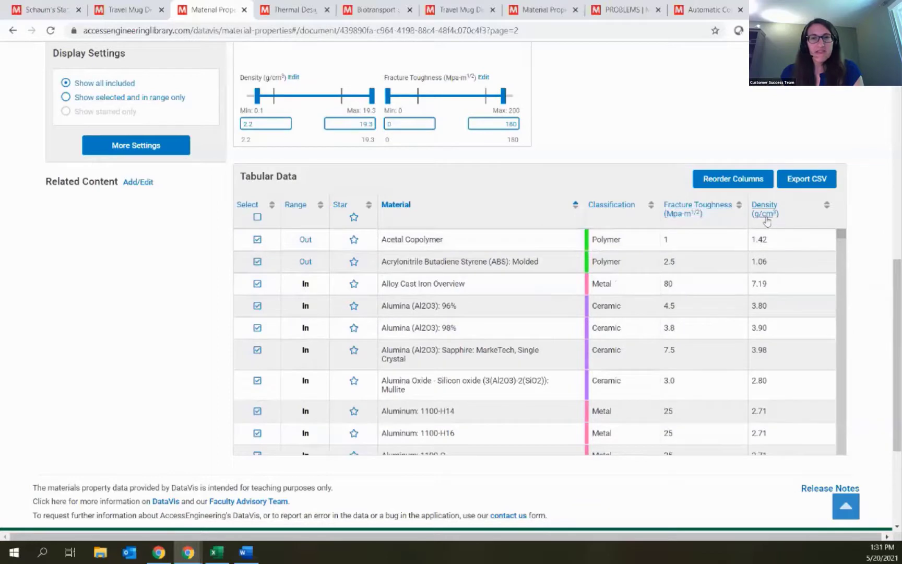
click(354, 264)
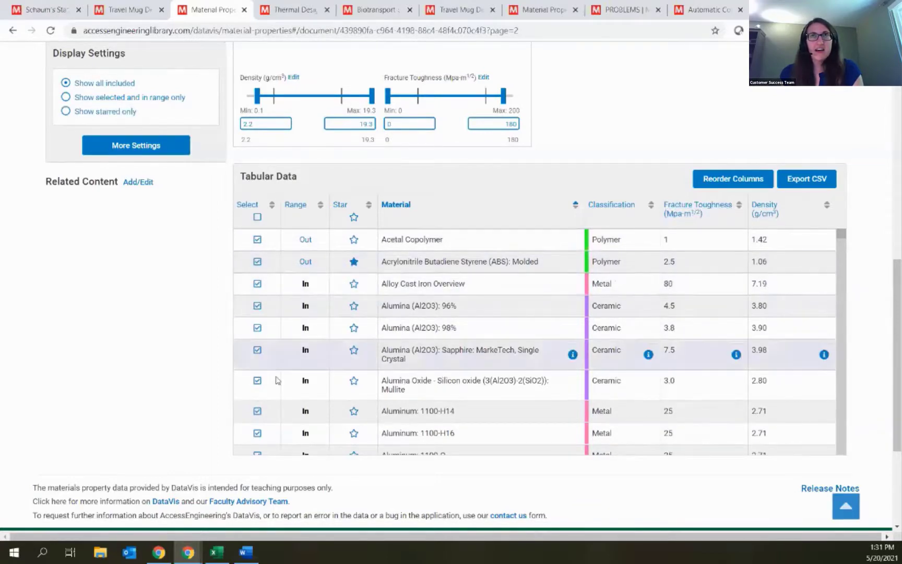
scroll(276, 380, up, 5)
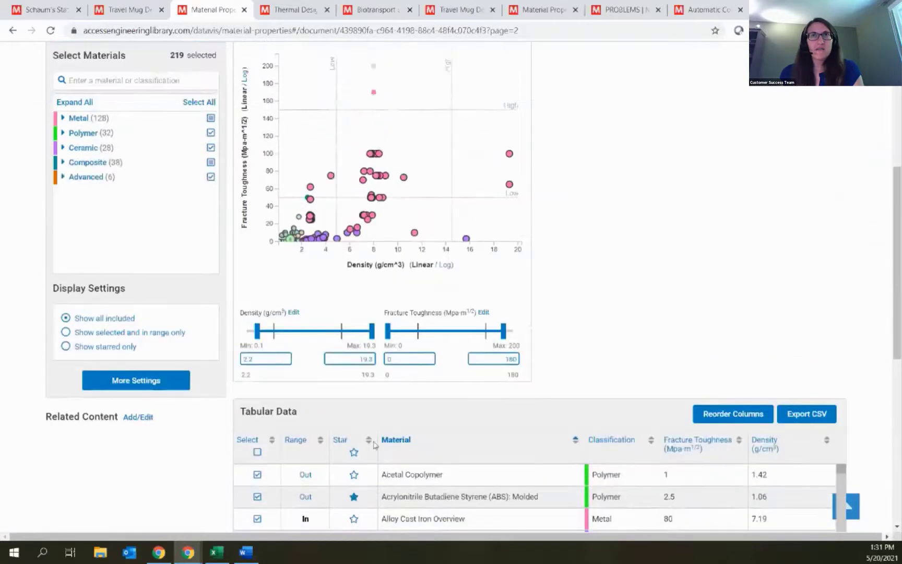
scroll(374, 444, down, 1)
click(354, 482)
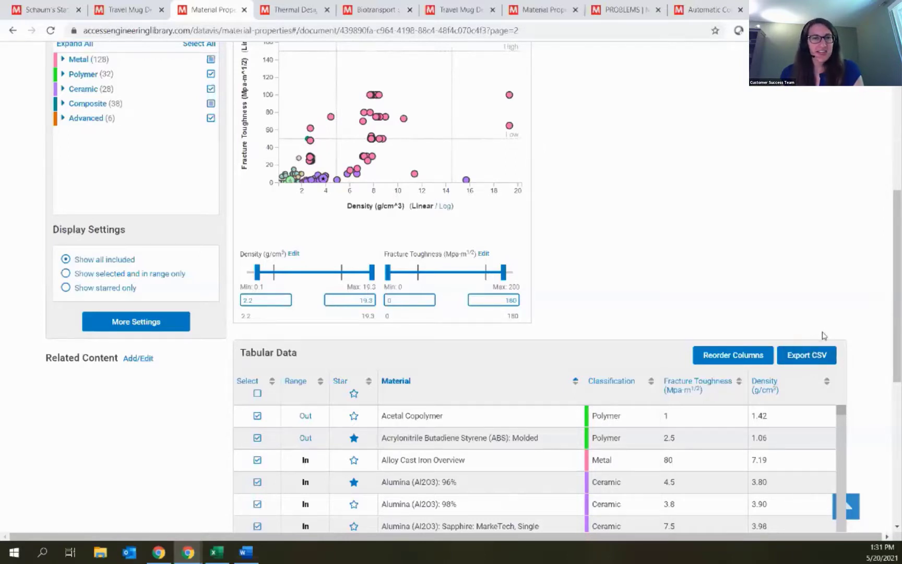
Step: Expand the Metal and Ferrous classifications in the material selection to examine their subcategories, and collapse Metal again
scroll(824, 335, up, 3)
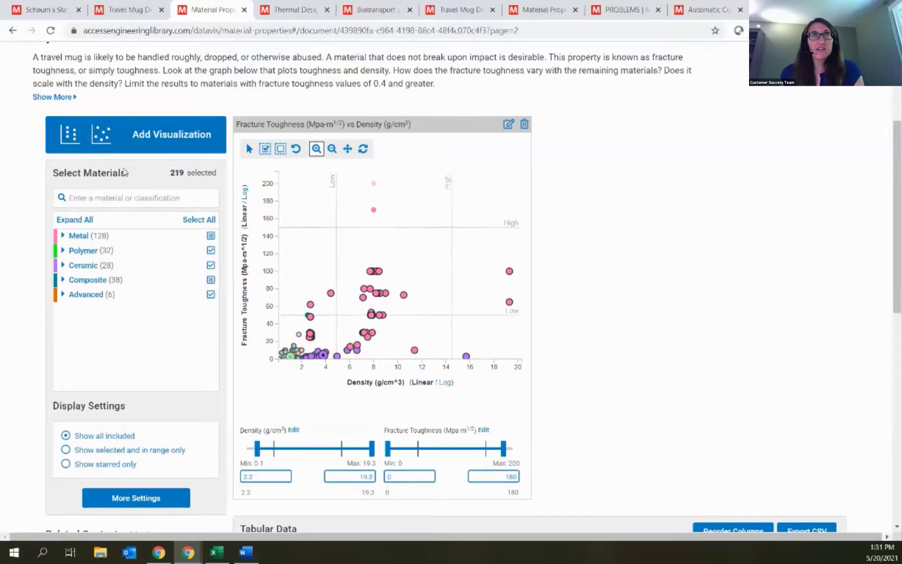
click(118, 199)
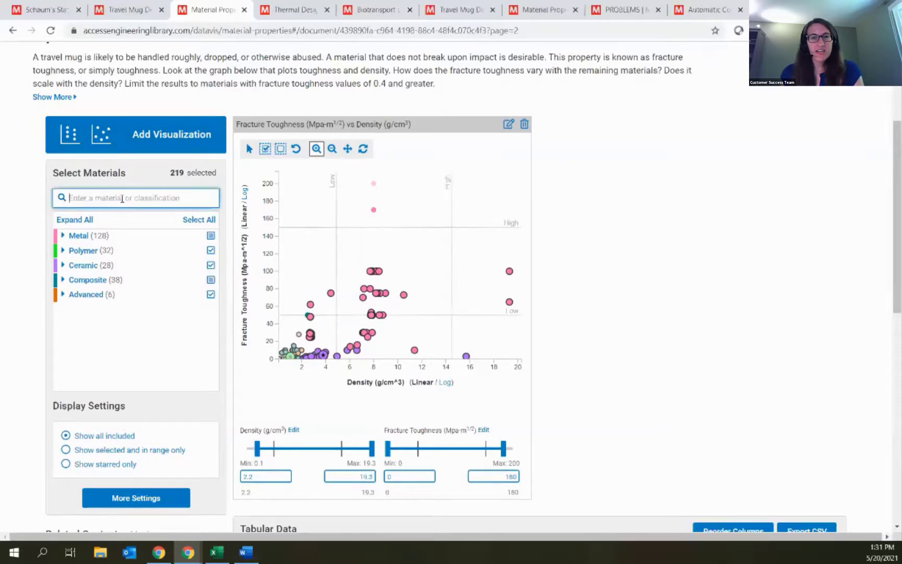
click(64, 236)
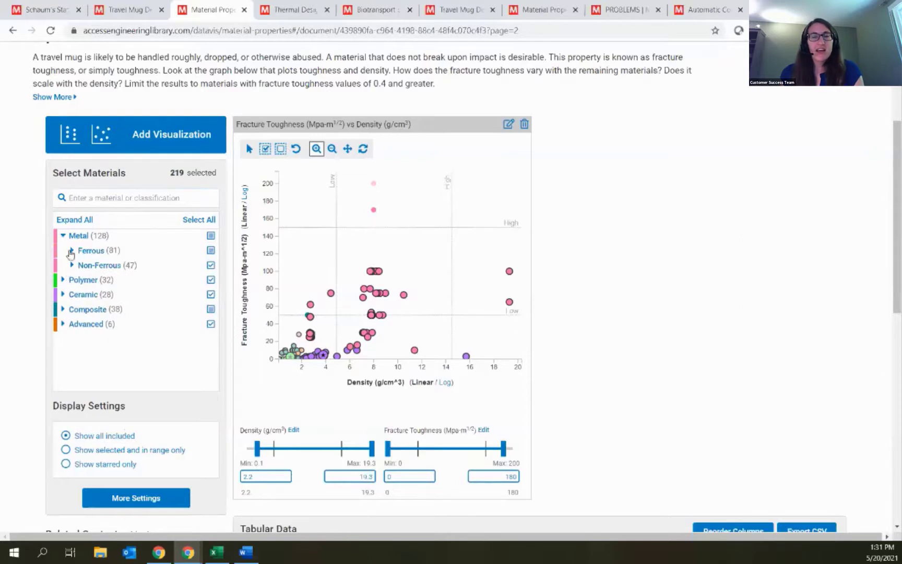
click(72, 251)
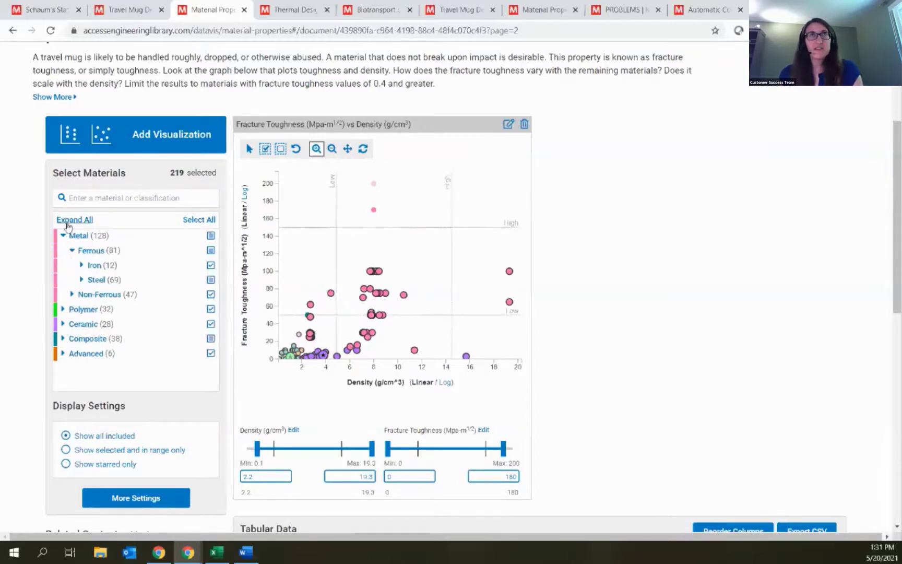
click(62, 236)
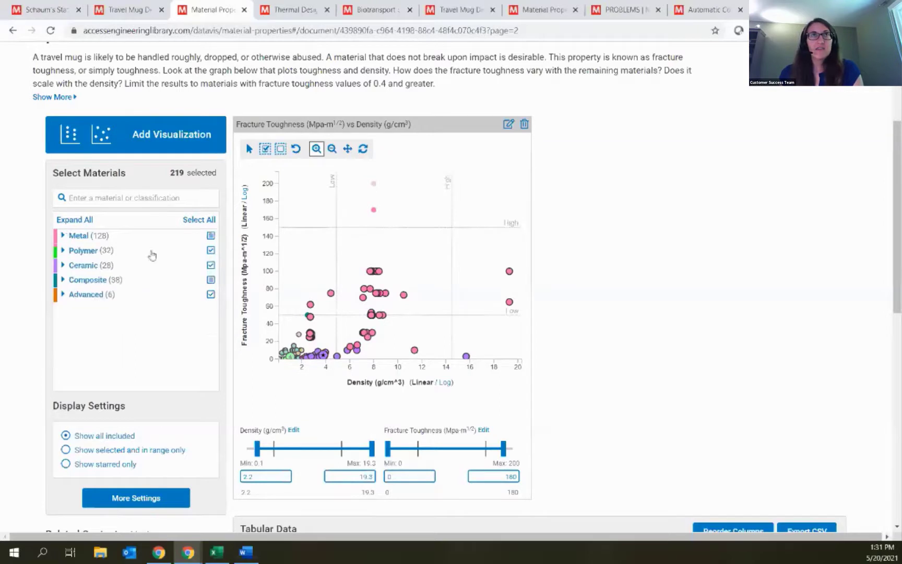
Step: Exclude the Polymer, Ceramic, Composite and Advanced materials from the selection, keeping only Metal
click(211, 265)
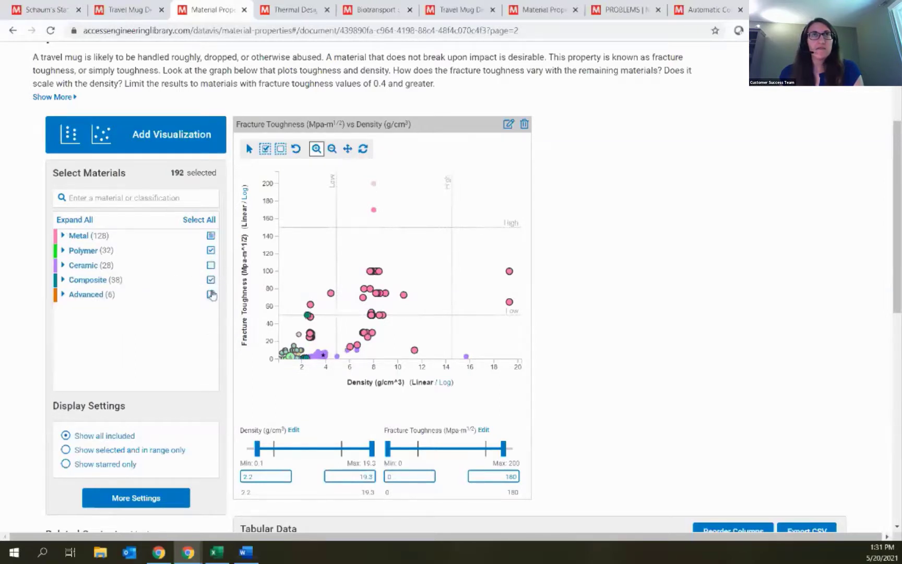
click(211, 280)
click(210, 281)
click(211, 251)
click(211, 296)
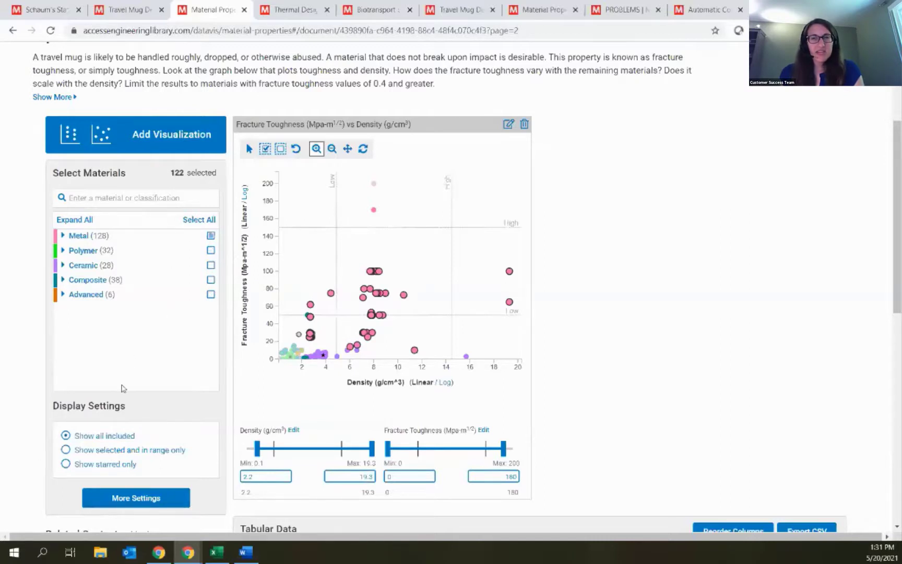
Step: Filter the display to selected and in-range materials, switch it to starred materials only, and check the tabular data
click(66, 451)
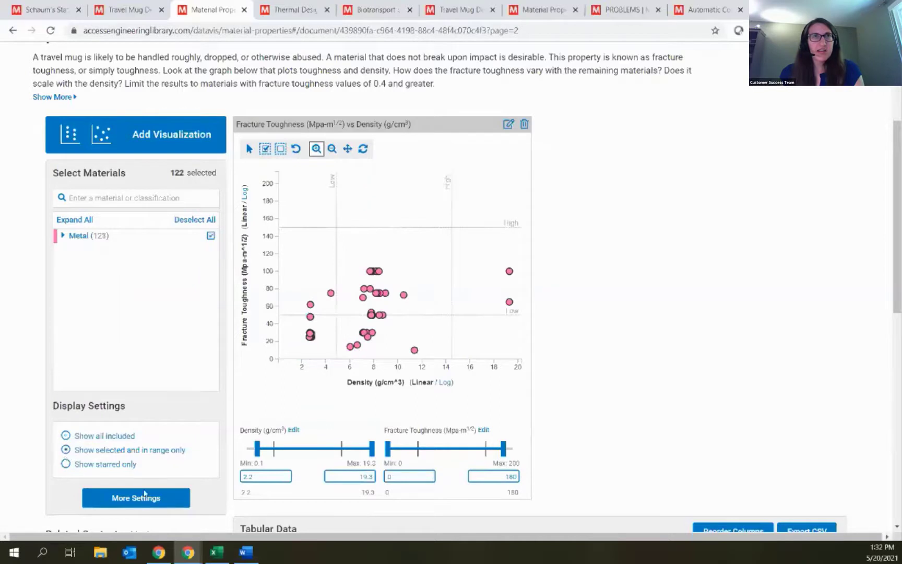
click(66, 464)
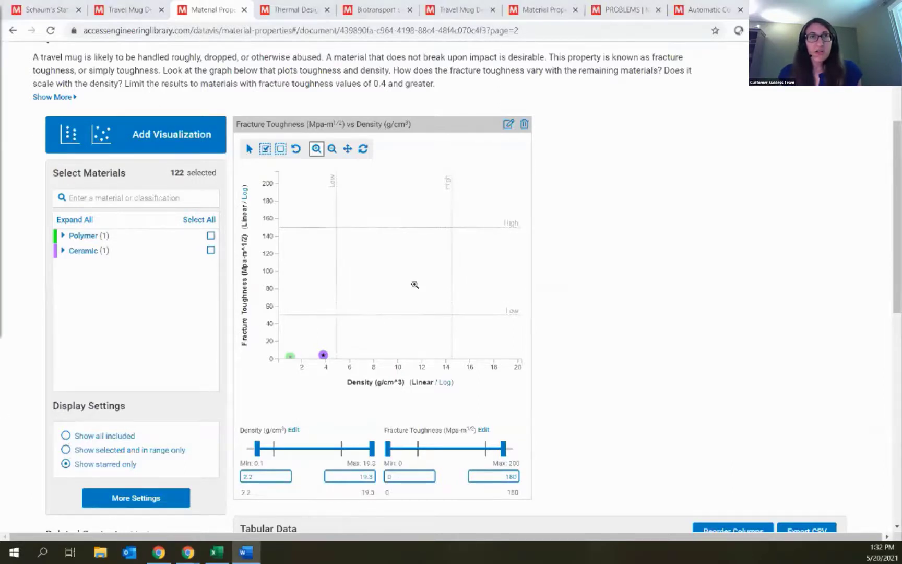
scroll(29, 364, down, 2)
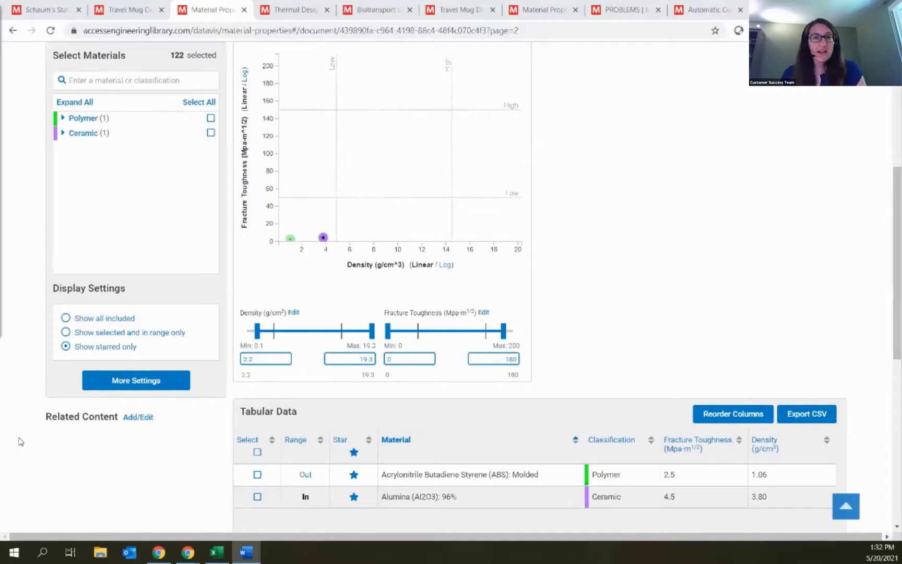
Step: Open the related content editor for the Impact Resistance page to view its heading and URL fields, and close it without adding anything
click(130, 418)
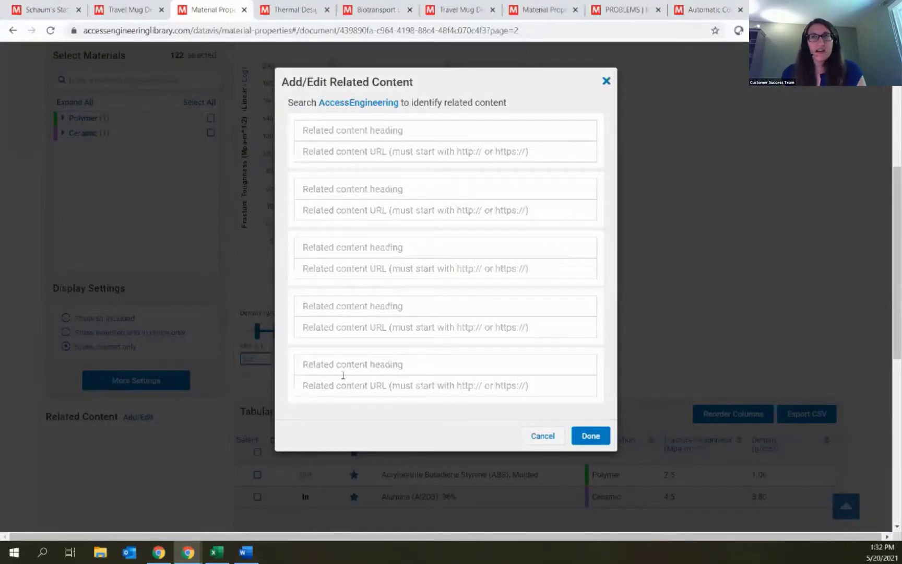
click(605, 81)
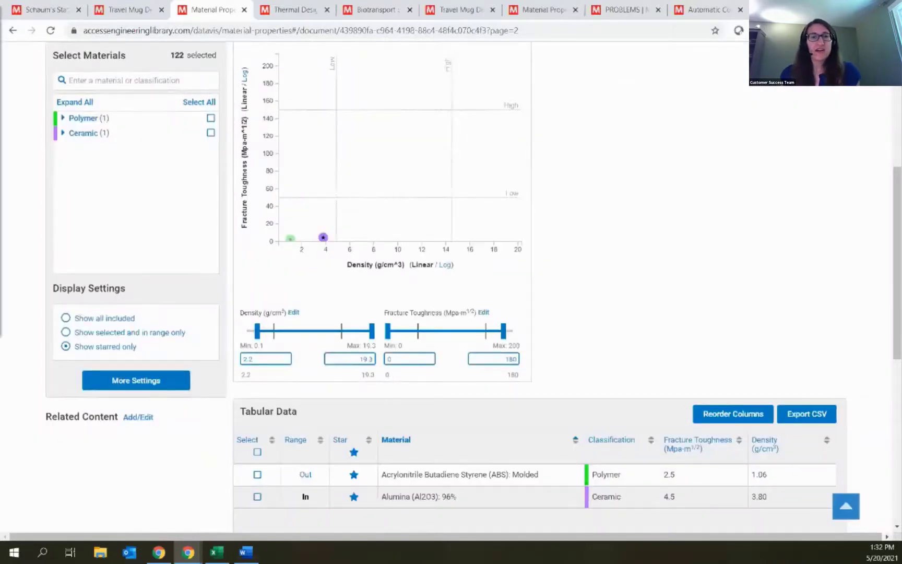
key(alt+Tab)
Step: Return to the DataVis home page, discarding the Travel Mug Design project's unsaved changes, and look through the DataVis Project Library
scroll(788, 318, up, 5)
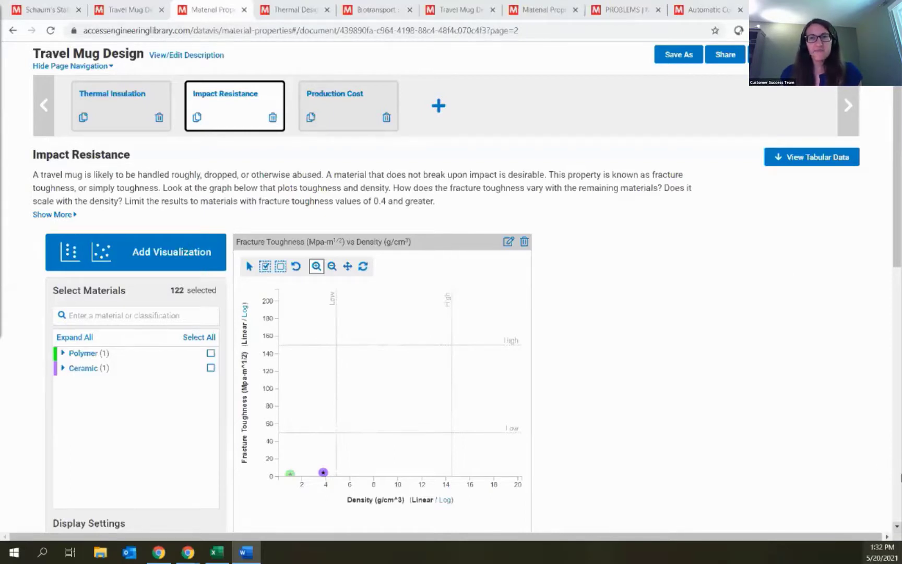
scroll(531, 395, up, 1)
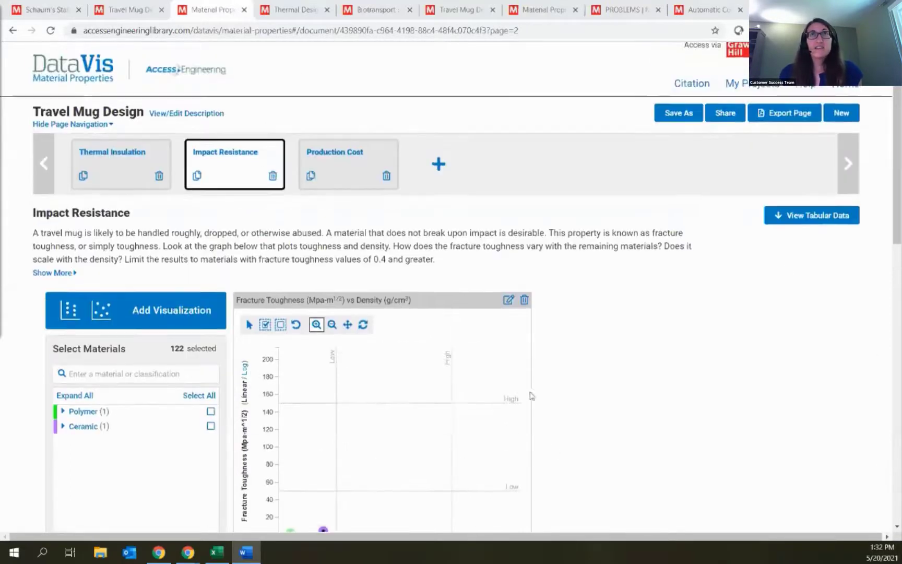
click(66, 66)
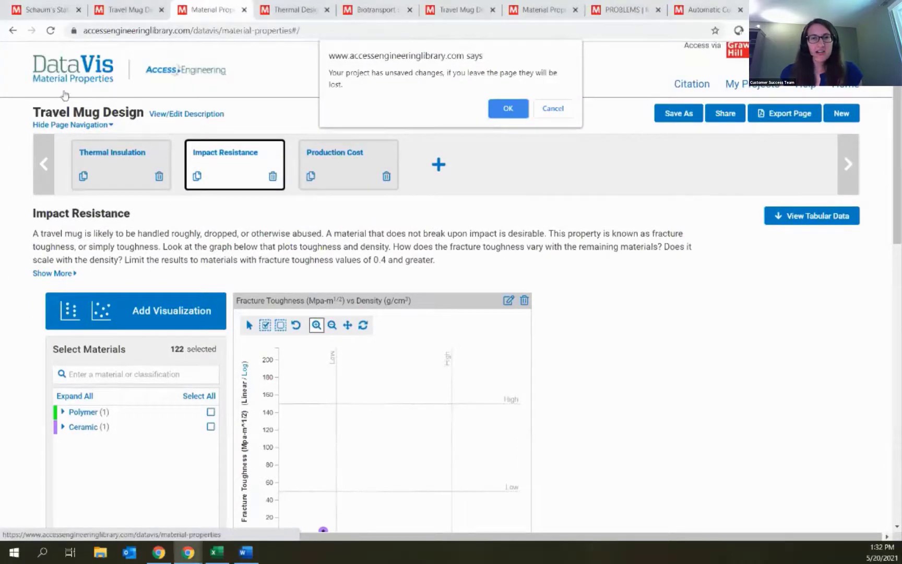
click(507, 110)
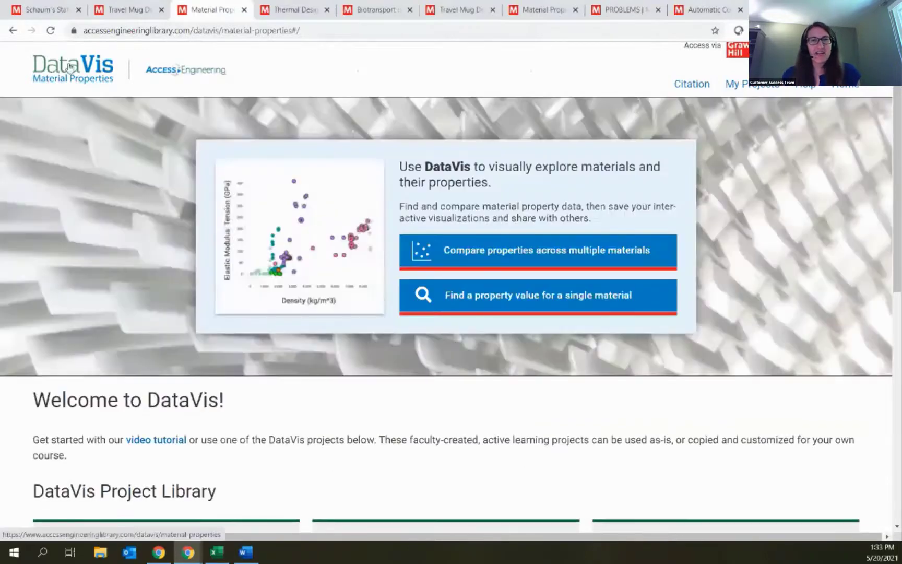
scroll(432, 257, down, 4)
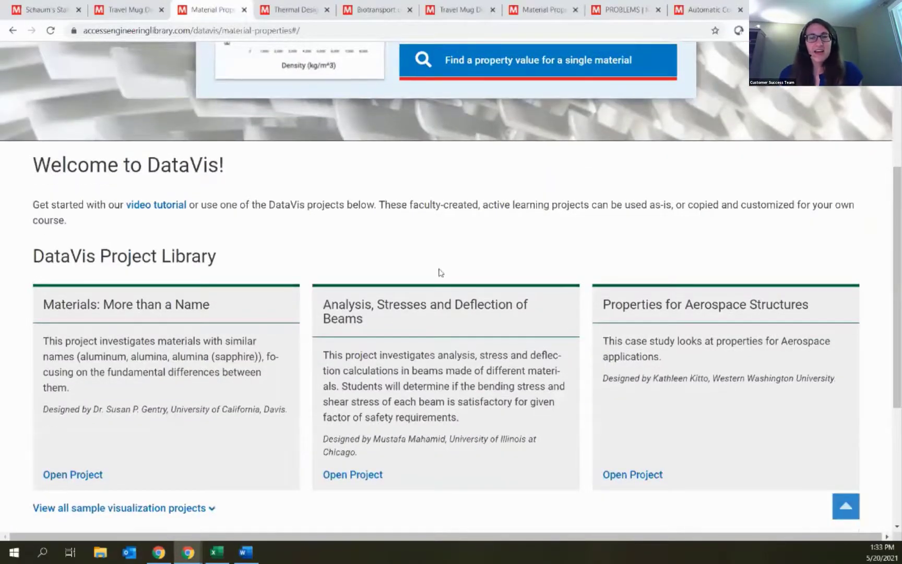
scroll(441, 272, down, 1)
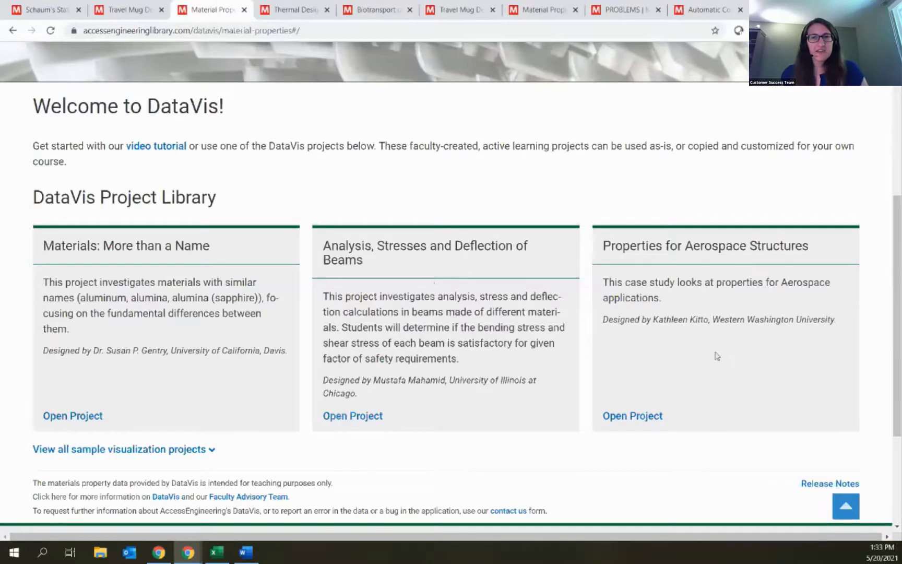
scroll(717, 355, up, 5)
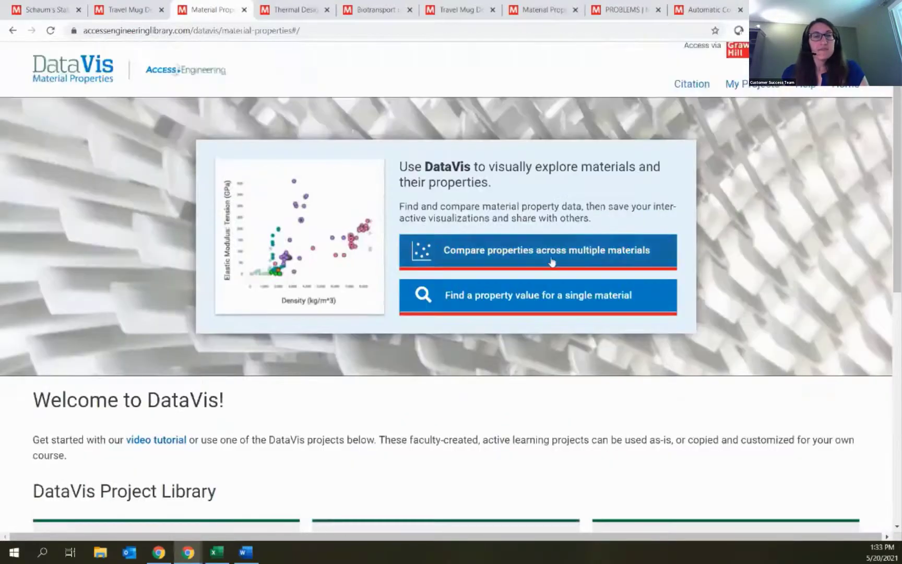
Step: Start a multiple-material comparison and create a one-property dot plot of the mechanical property Elongation
click(497, 253)
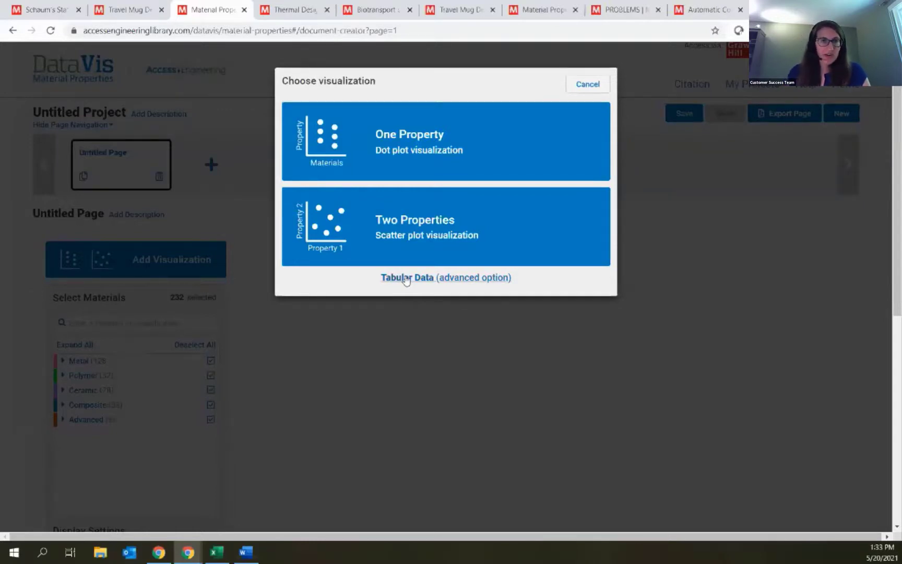
click(387, 153)
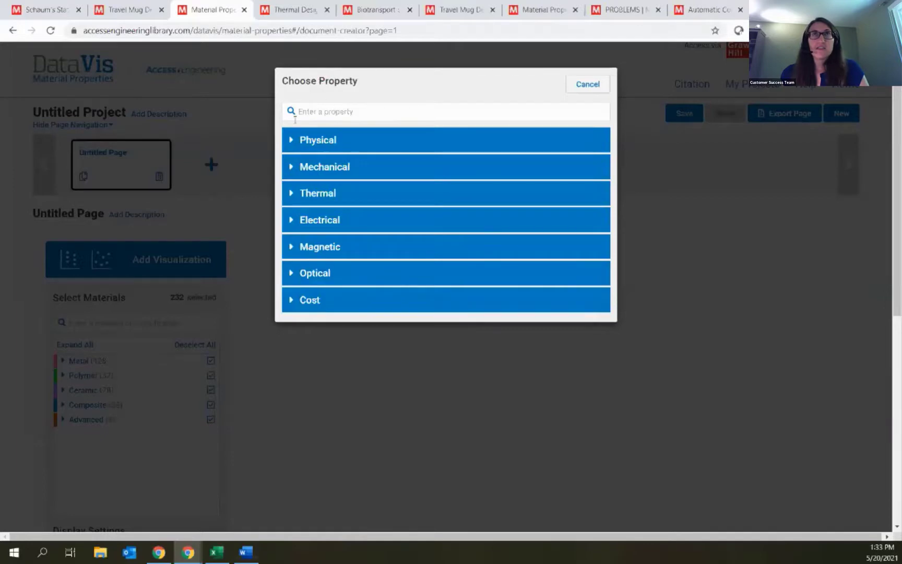
click(289, 147)
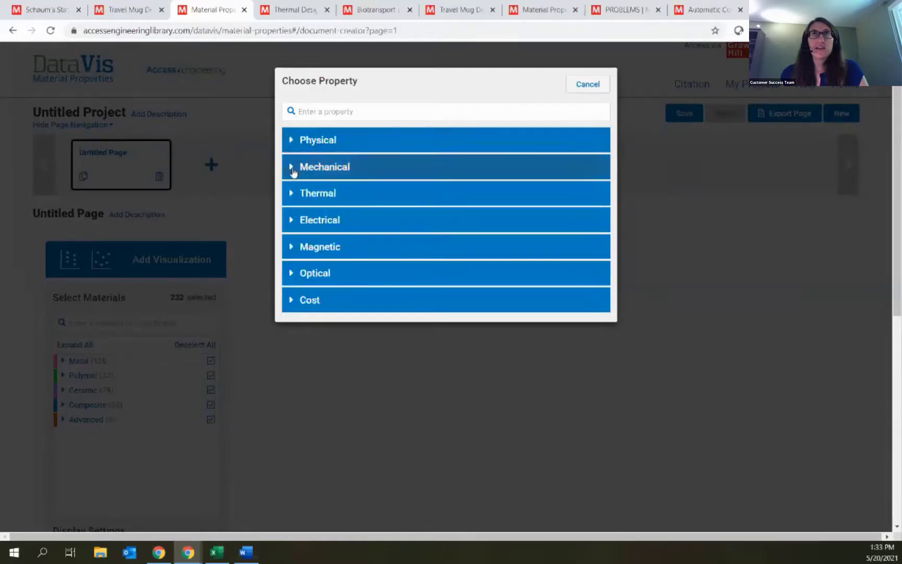
click(292, 173)
scroll(342, 192, down, 3)
scroll(342, 192, up, 3)
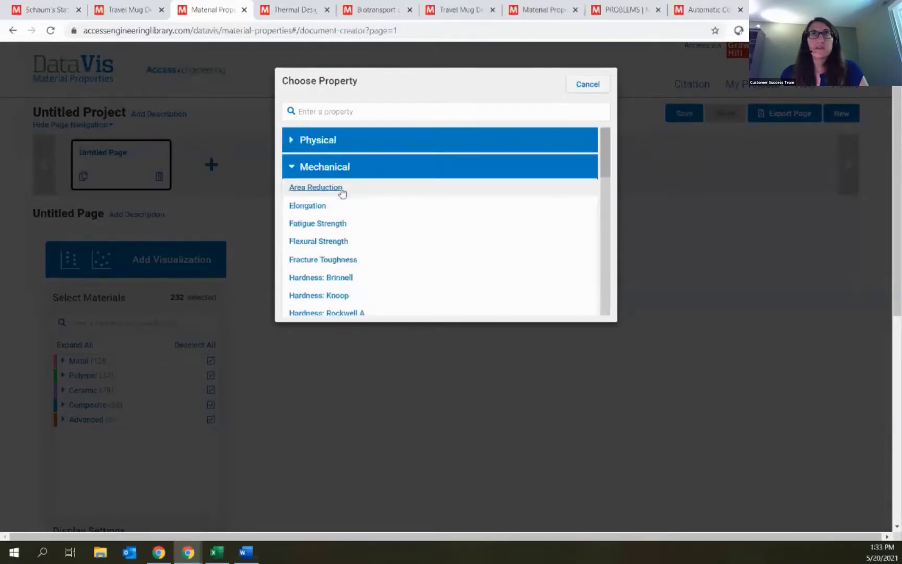
click(498, 275)
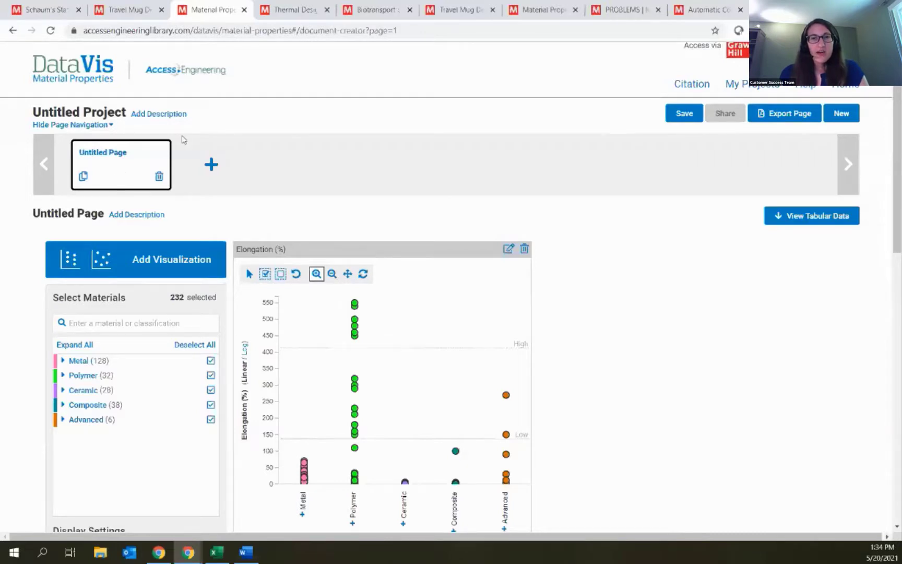
Step: Leave the untitled project without saving and open the property value lookup for a single material
click(185, 60)
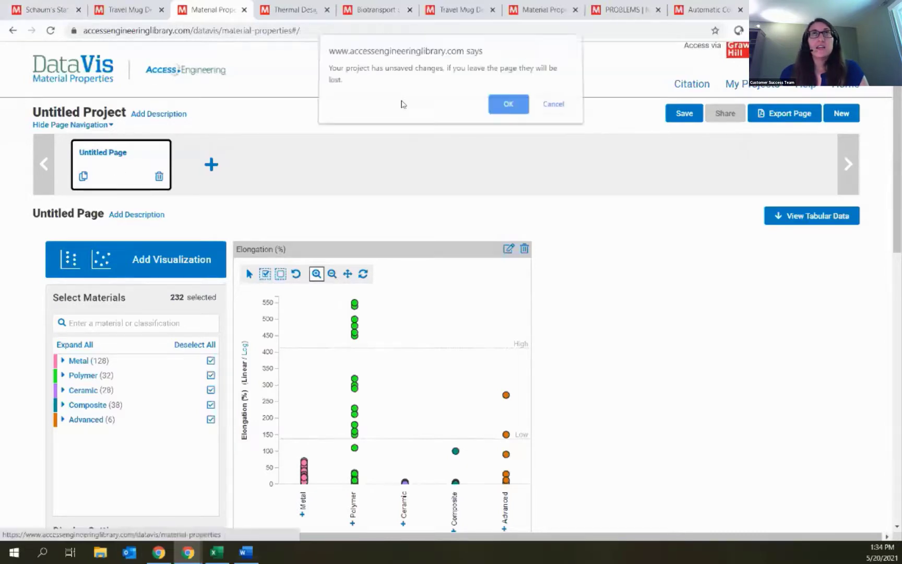
click(509, 105)
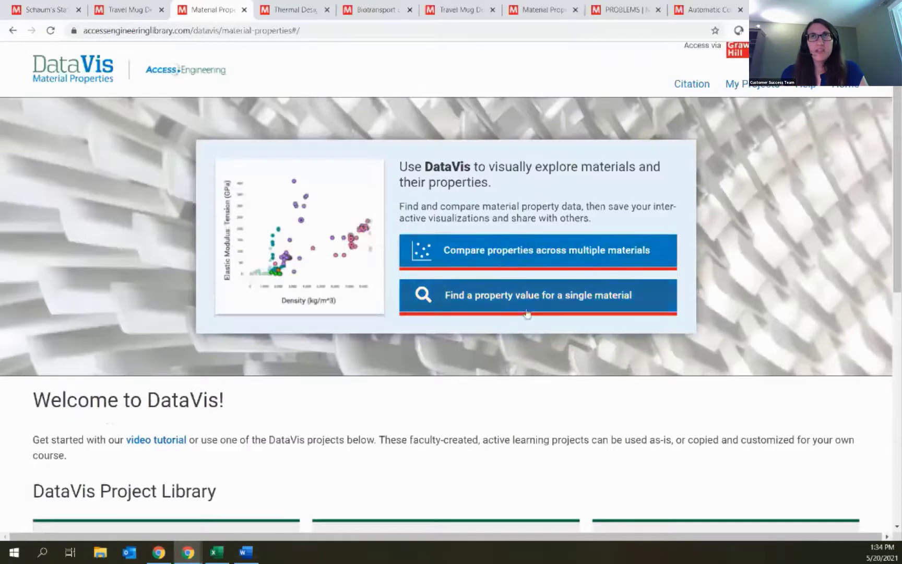
click(484, 308)
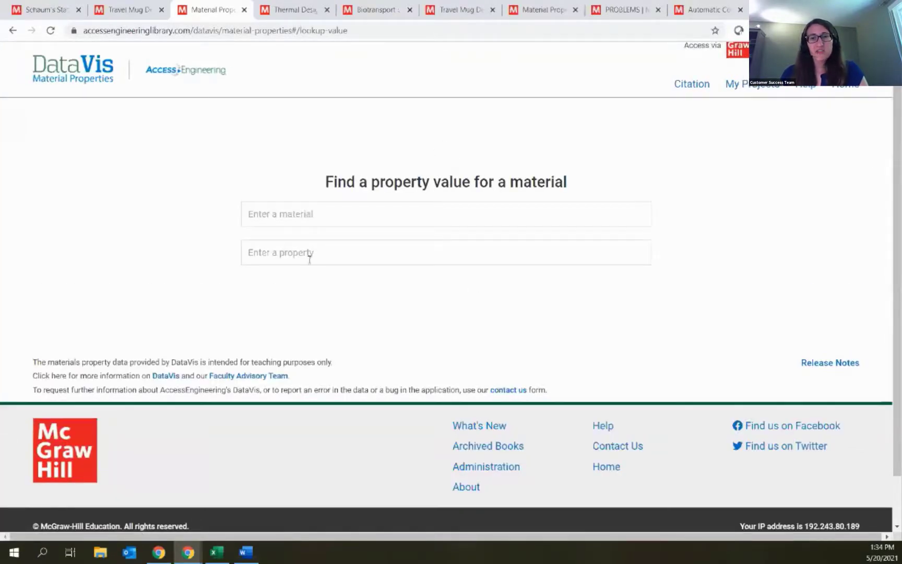
Step: Look up the Fracture Toughness of Alumina (Al2O3): 96%
click(317, 219)
text(alumi)
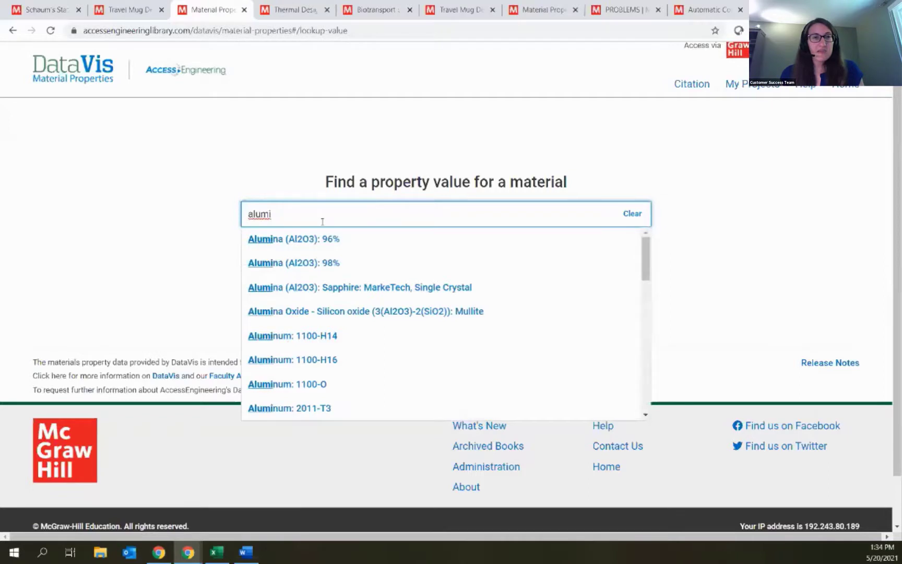
click(329, 239)
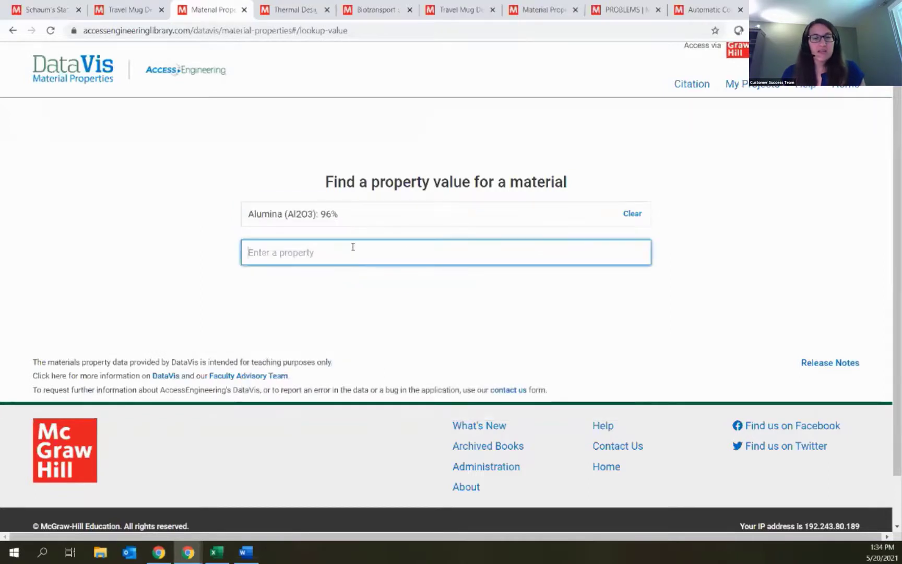
text(frac)
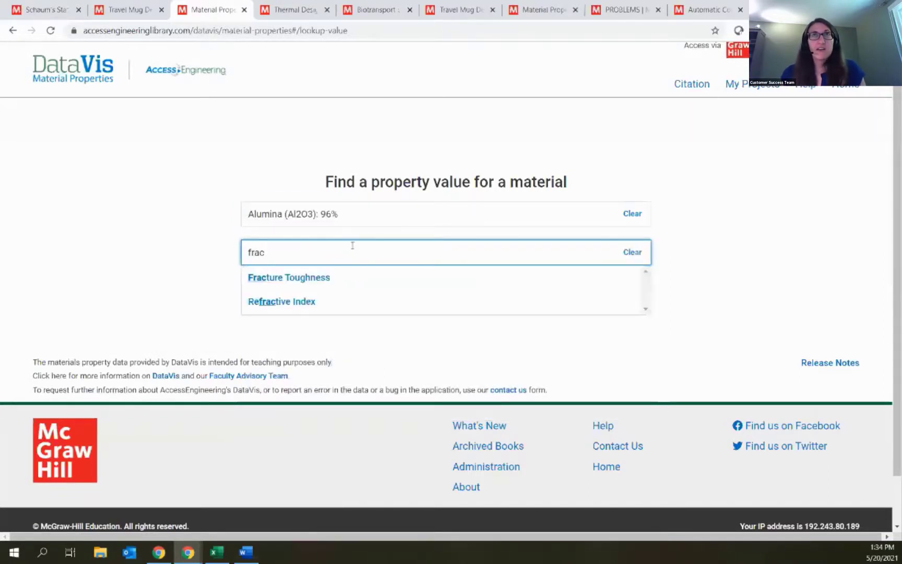
click(324, 278)
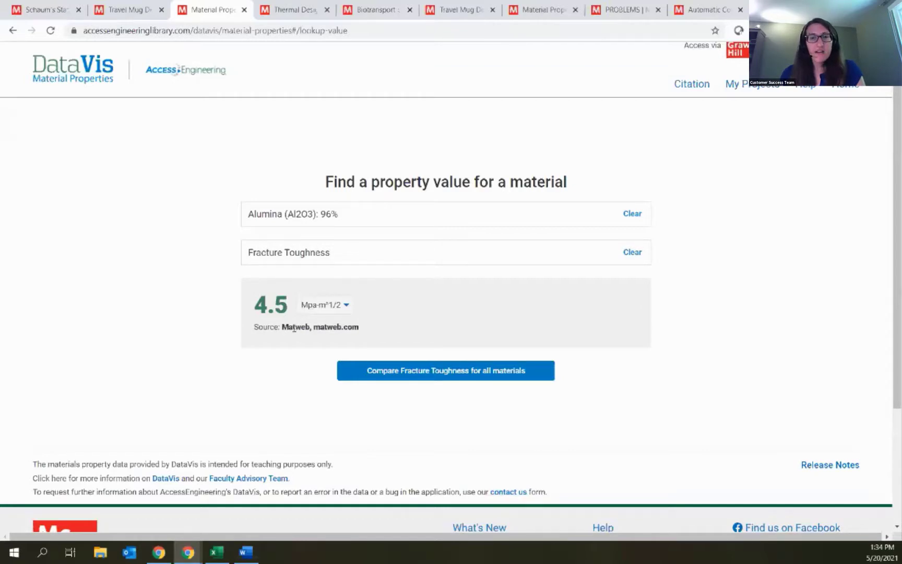
Step: Check which units are available for the fracture toughness value, leaving the unit at Mpa-m^1/2
click(347, 303)
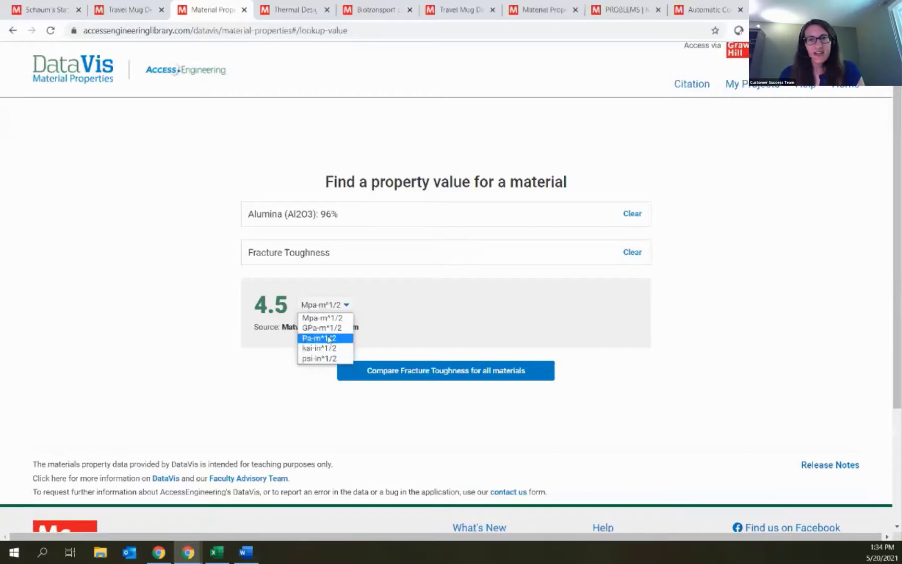
click(373, 313)
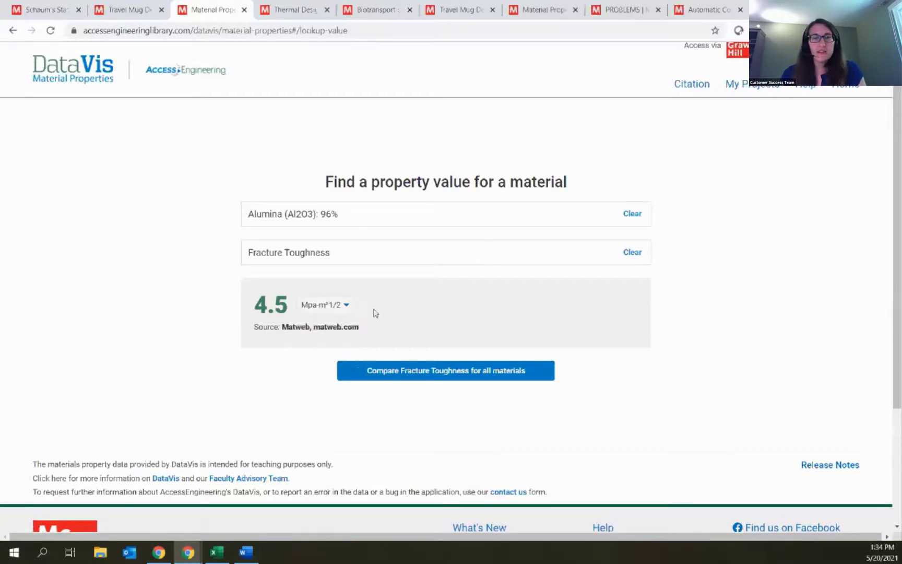
key(alt+Tab)
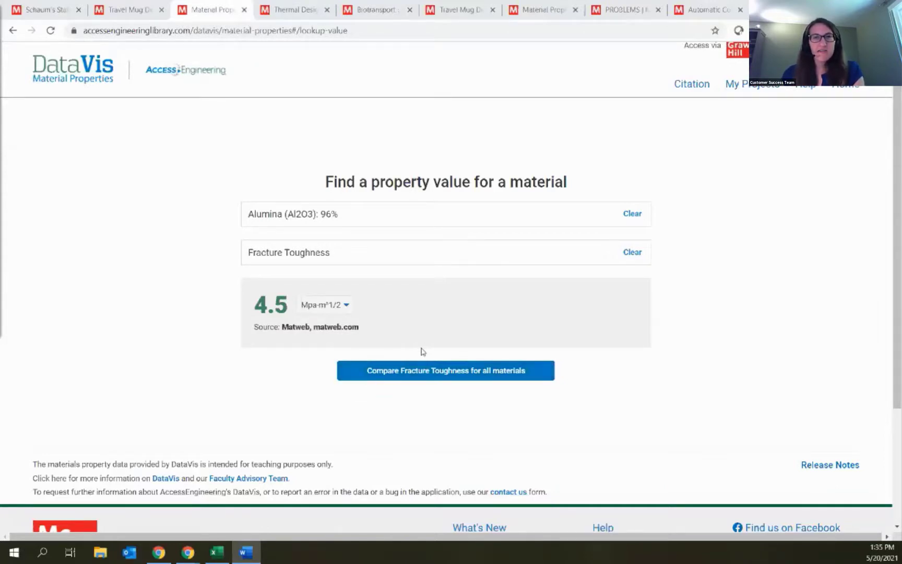
Step: Switch to the Travel Mug Design page in AccessEngineering and browse the site's Solution Walkthroughs
click(130, 9)
scroll(501, 246, up, 3)
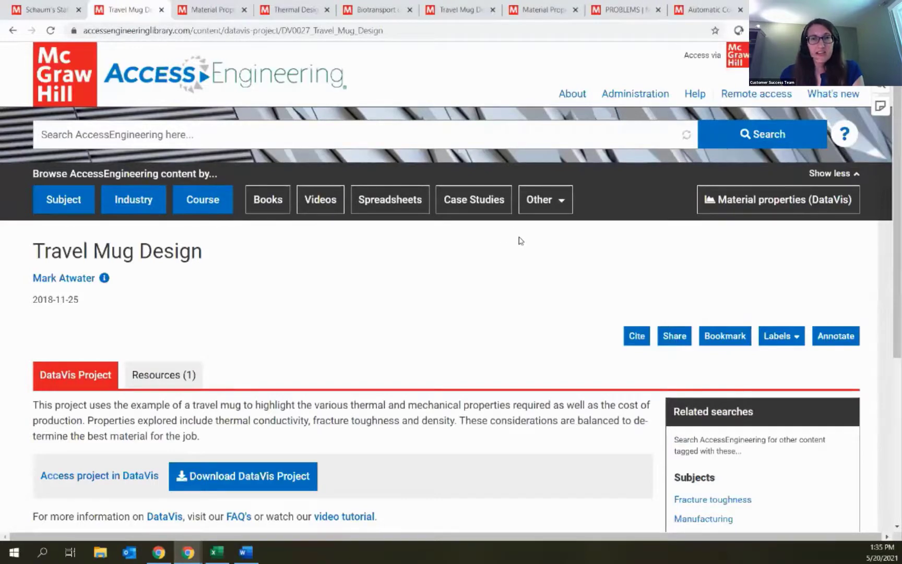
click(555, 203)
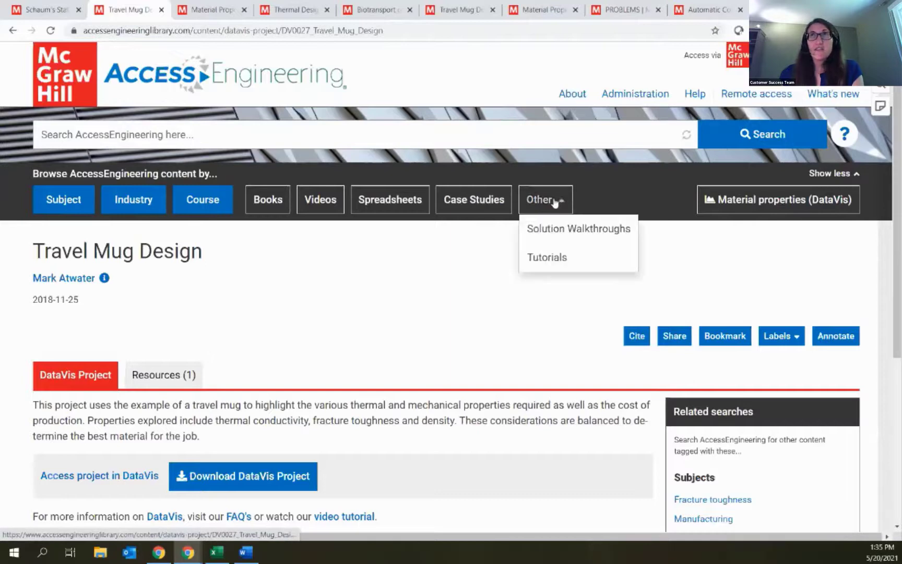
click(559, 229)
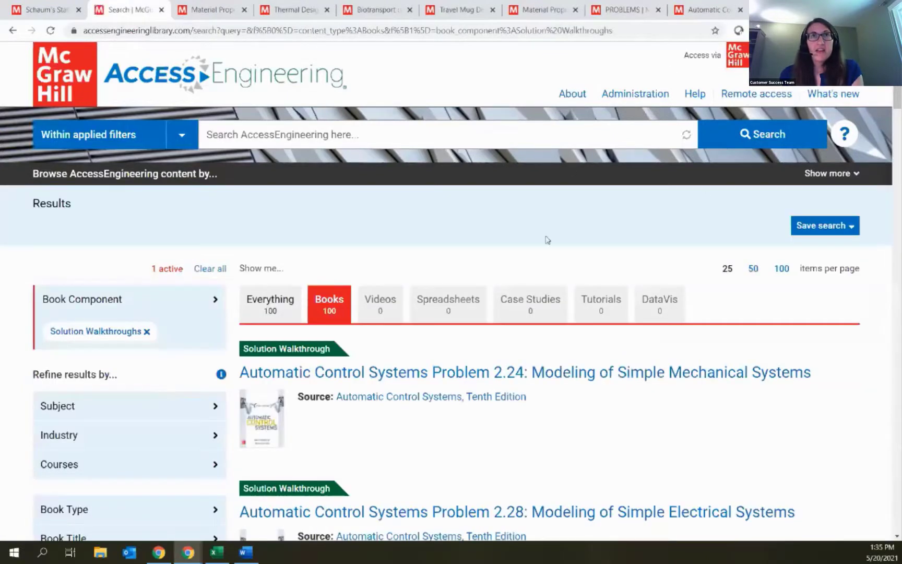
Step: View the Book Title filter options for the solution walkthroughs and close them without applying a filter
scroll(542, 232, down, 2)
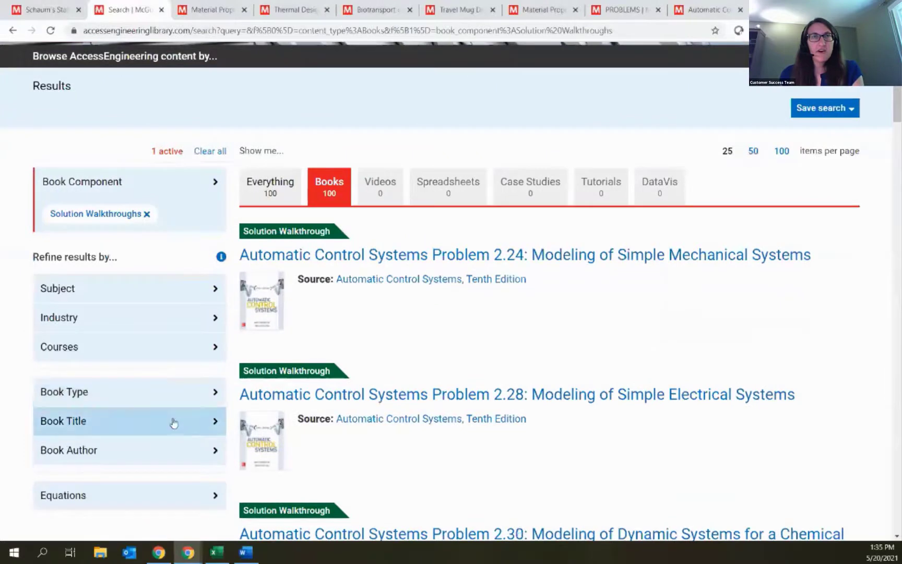
click(170, 426)
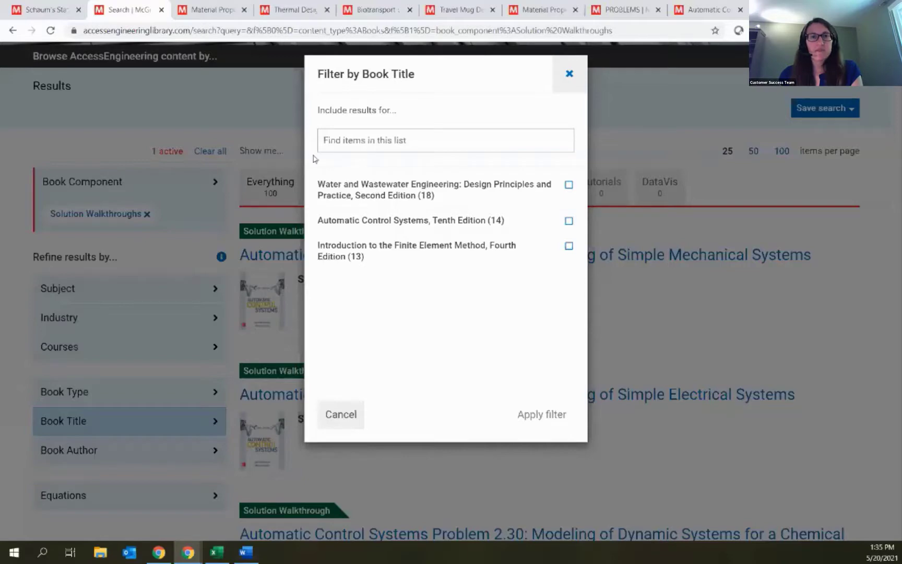
click(569, 74)
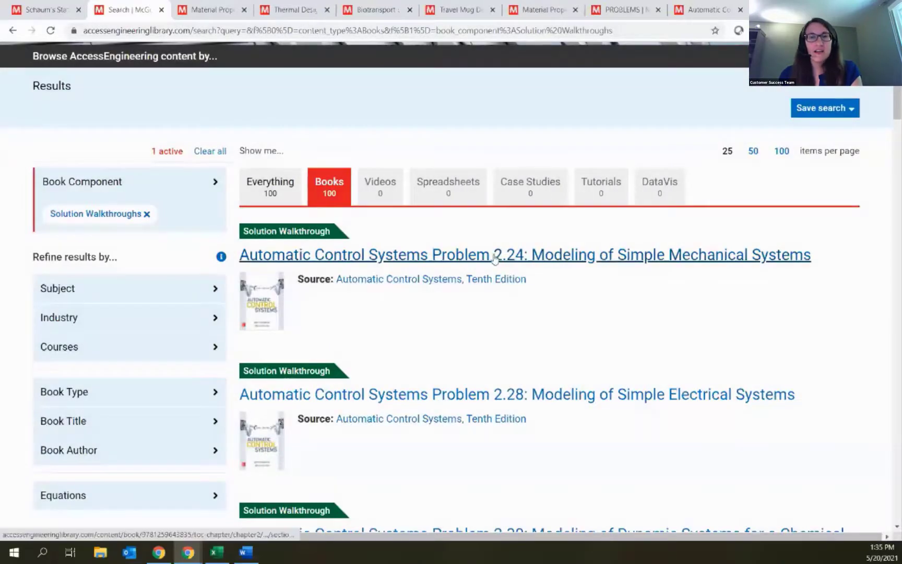
Step: Open Automatic Control Systems Problem 2.24: Modeling of Simple Mechanical Systems and launch its solution walkthrough
click(493, 255)
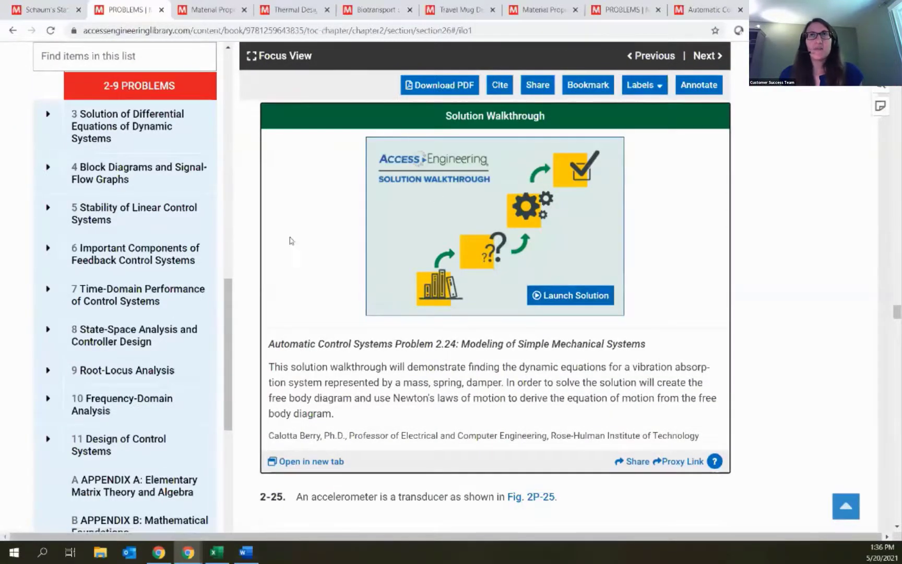
scroll(362, 271, up, 1)
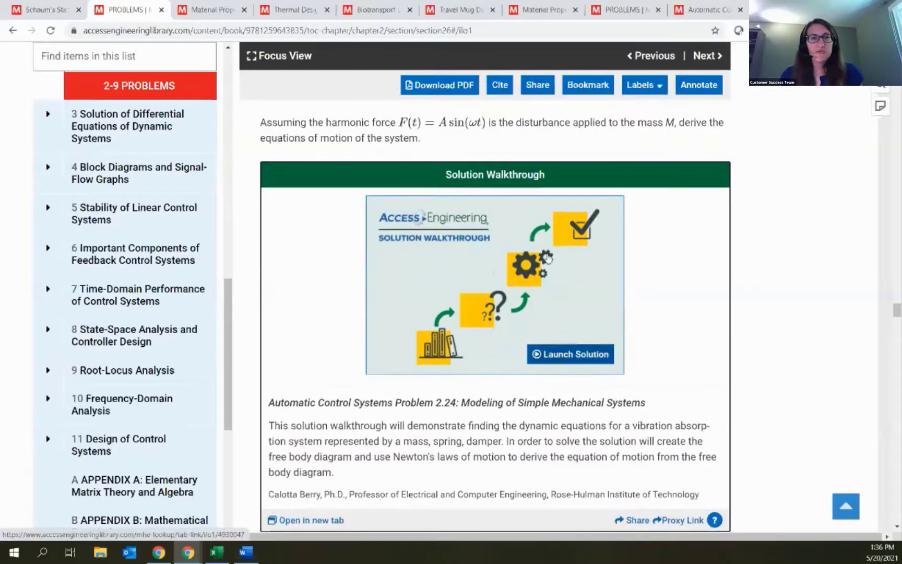
scroll(642, 326, down, 1)
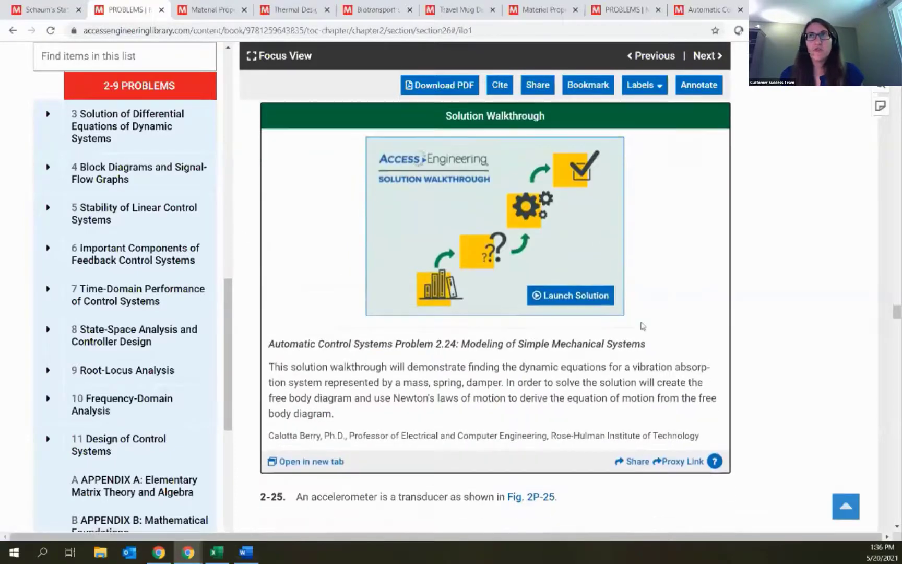
click(561, 299)
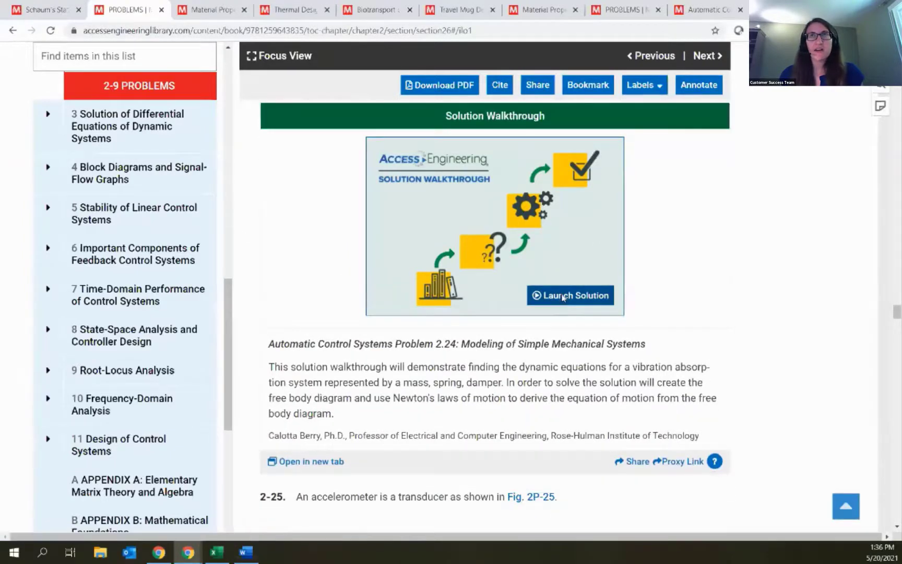
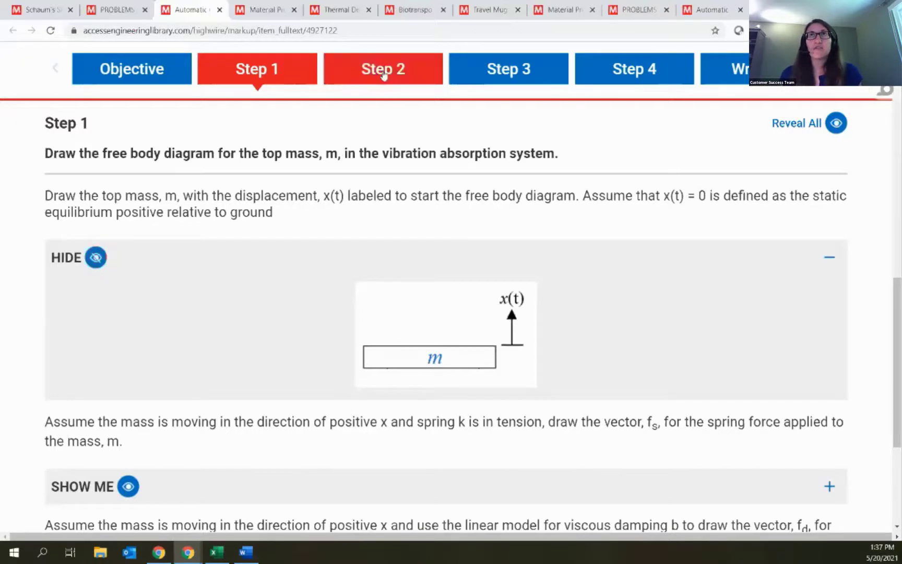
Step: Review Step 4 and the Wrap-up of the Problem 2.24 walkthrough, including its related problems, references and problem introduction
click(633, 79)
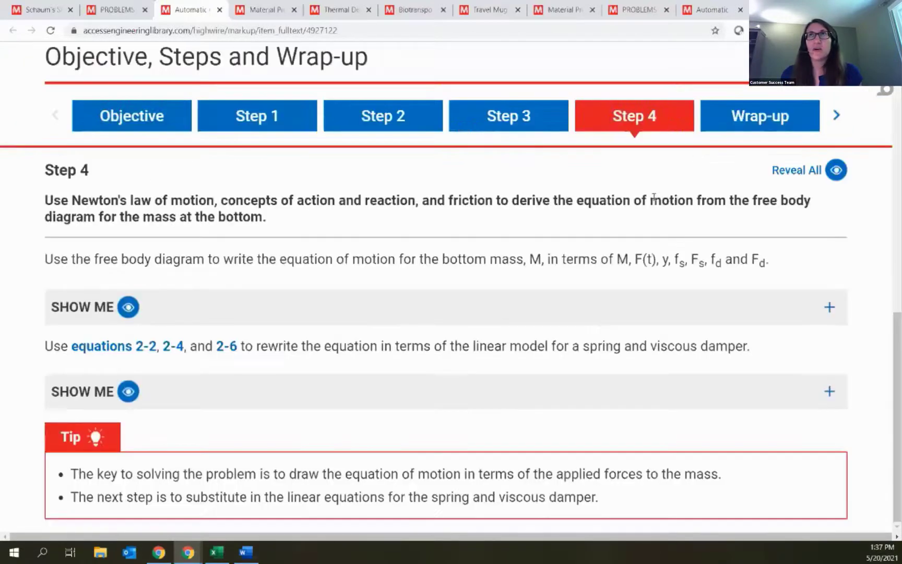
click(754, 124)
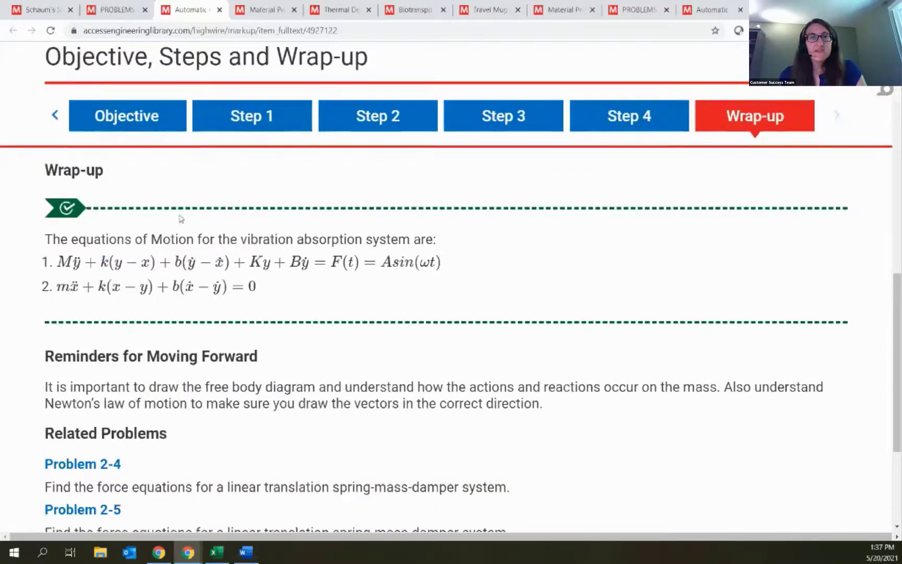
scroll(438, 286, down, 2)
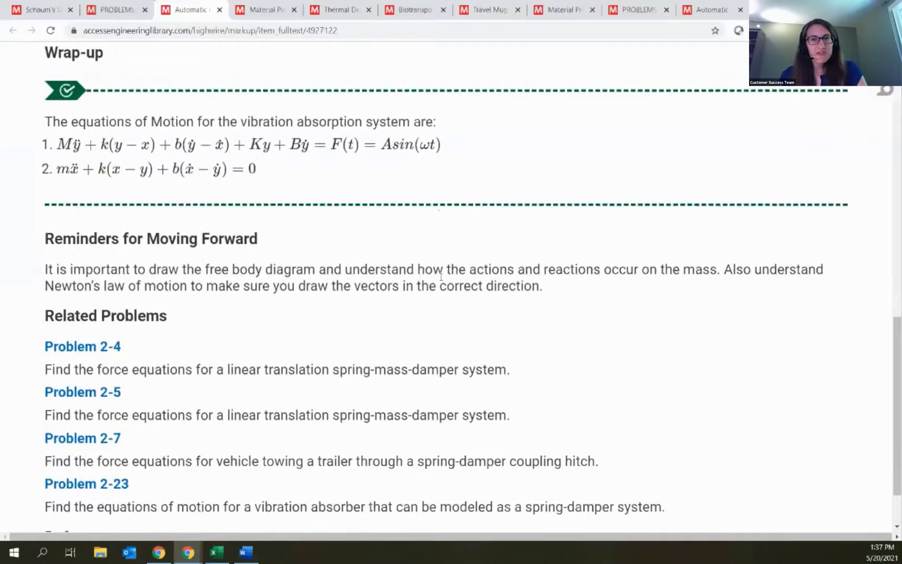
scroll(441, 277, down, 1)
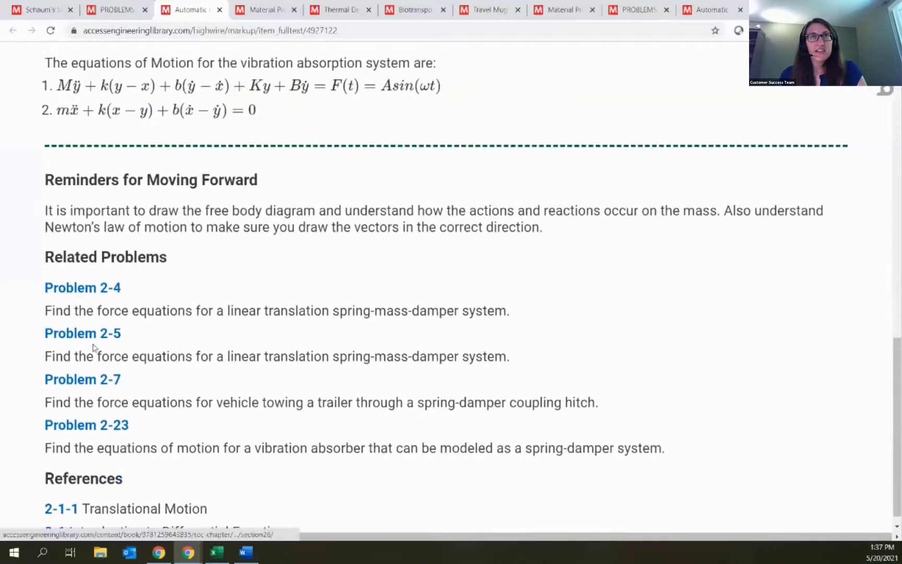
scroll(118, 379, down, 1)
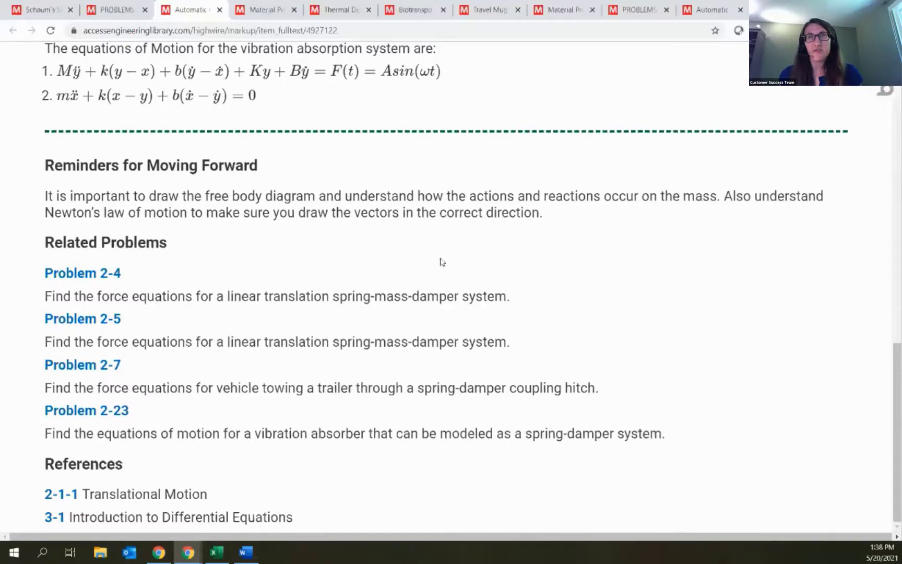
scroll(530, 303, up, 15)
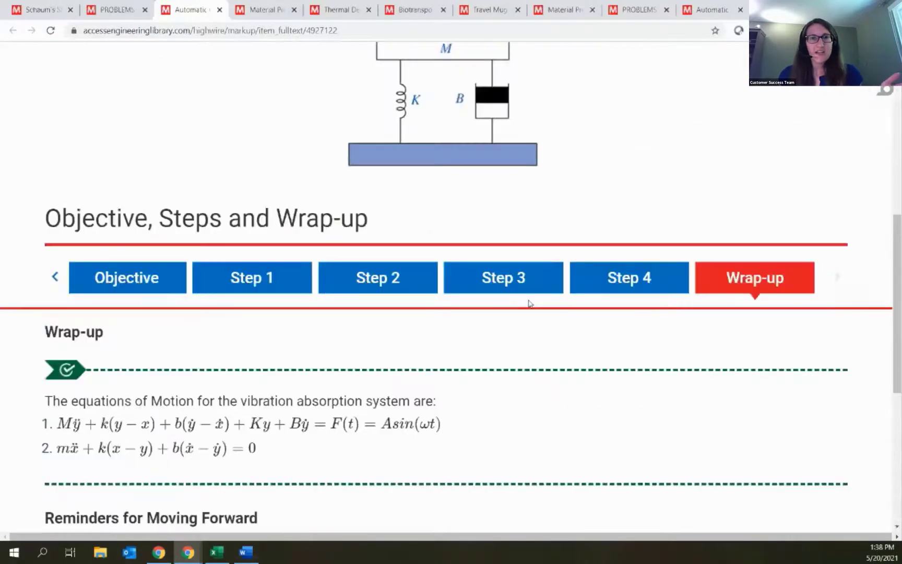
scroll(530, 304, up, 2)
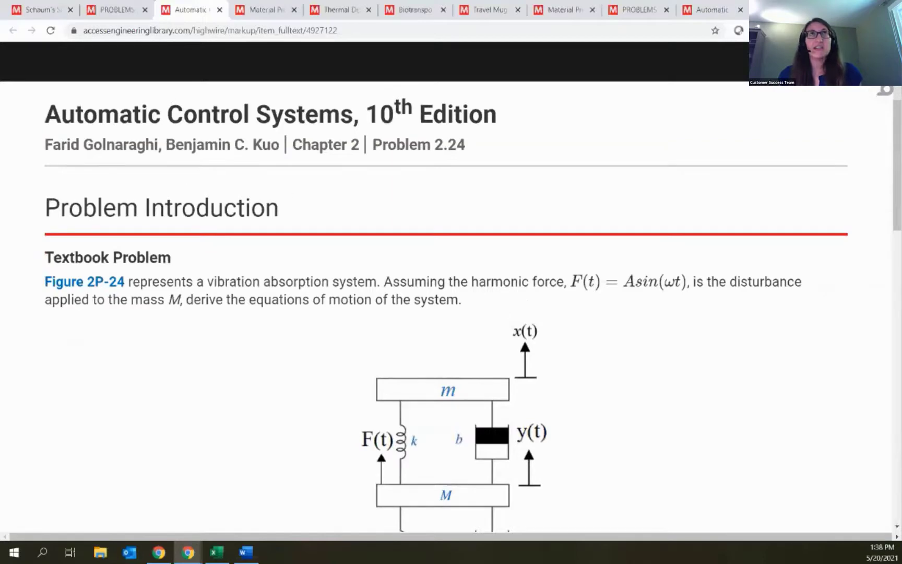
Step: Leave the walkthrough and return to the list of Solution Walkthroughs search results
click(109, 10)
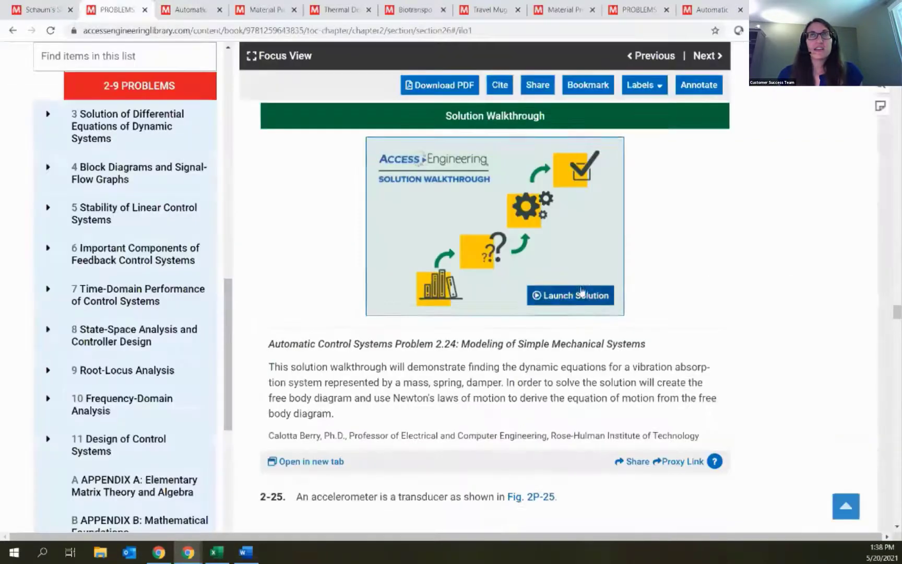
scroll(569, 296, up, 4)
key(alt+Left)
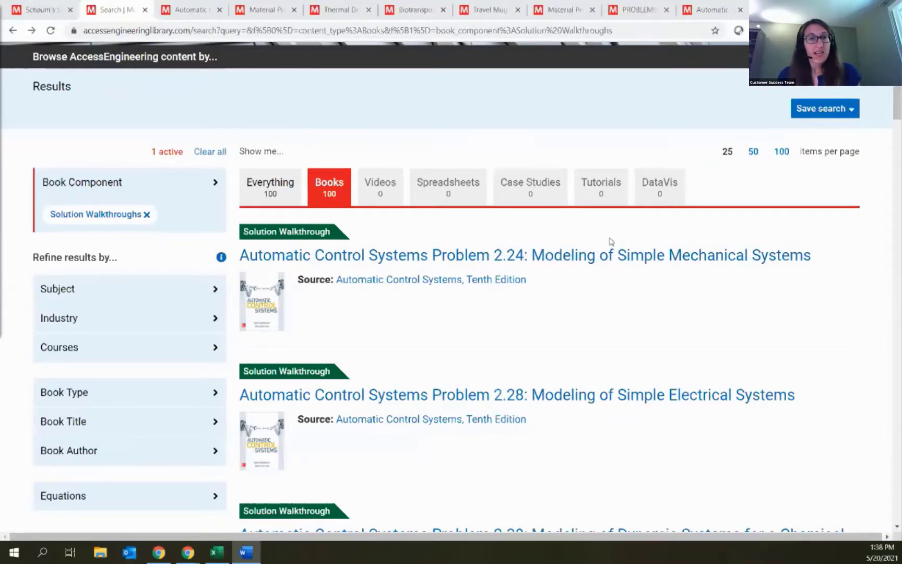
scroll(611, 241, up, 3)
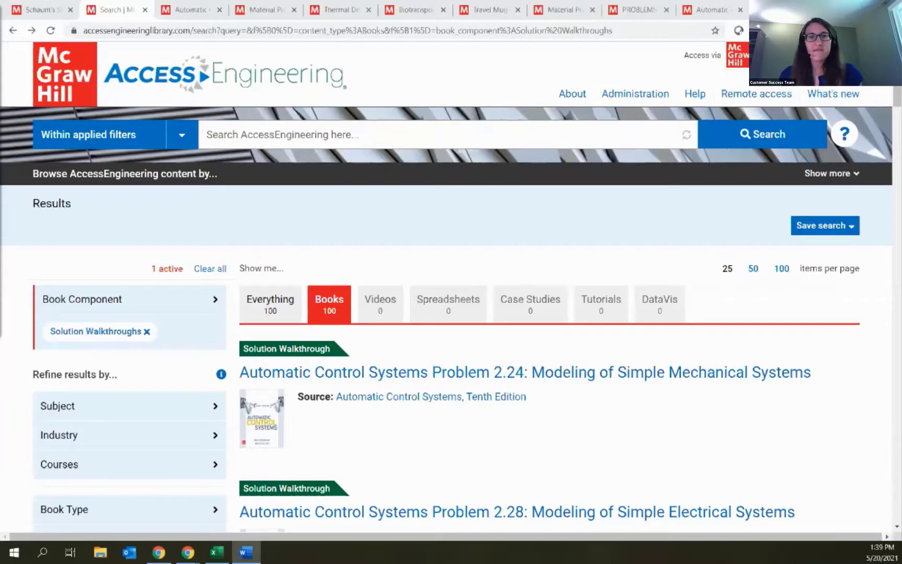
key(alt+Tab)
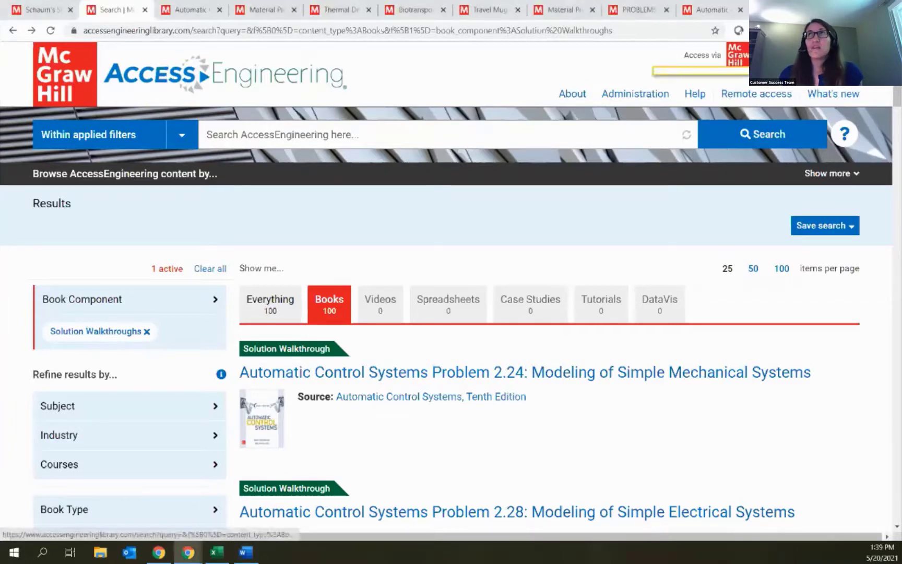
Step: Open the Manage Access page from the account options and choose to log in via email/username
click(700, 72)
click(683, 340)
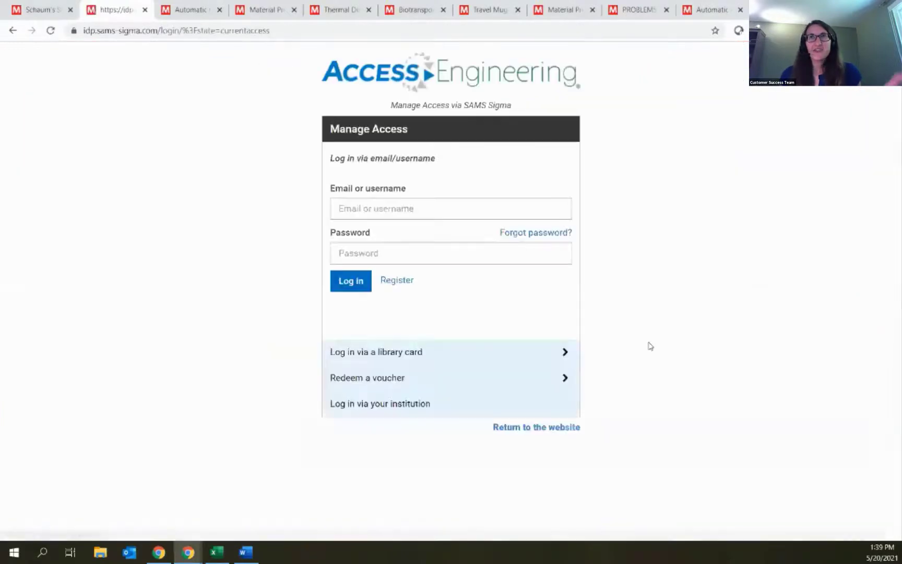
click(548, 207)
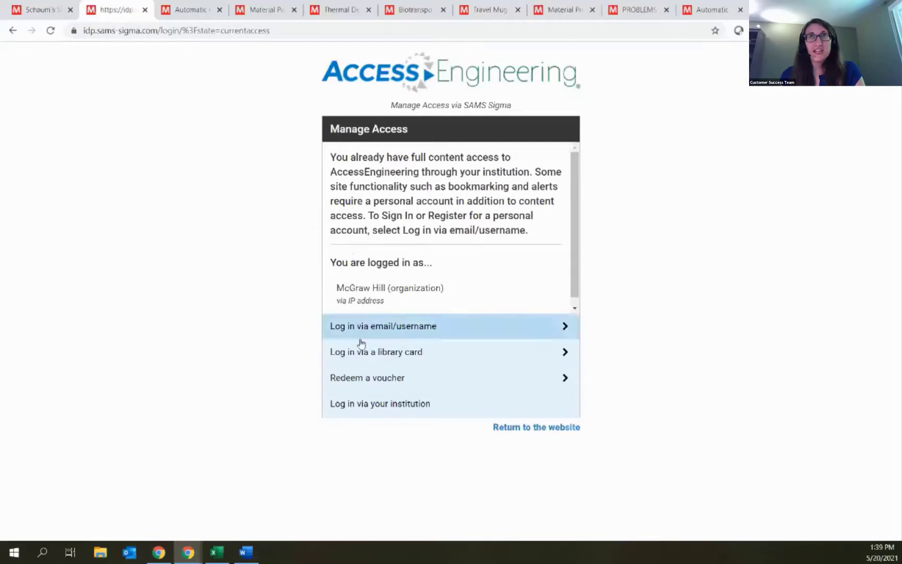
click(399, 331)
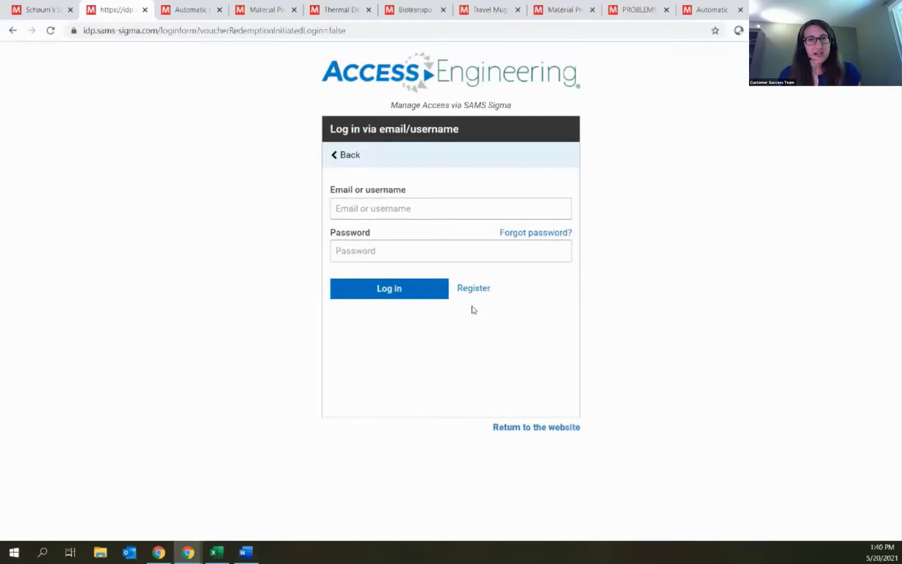
Step: Enter the account's email and password and log in to the personal account
click(376, 208)
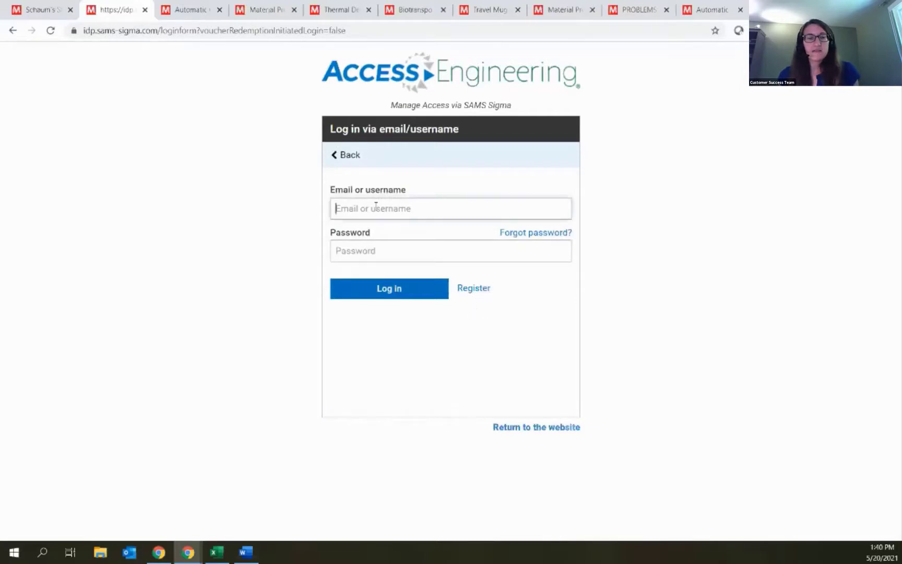
key(ctrl+v)
click(380, 244)
text(*********)
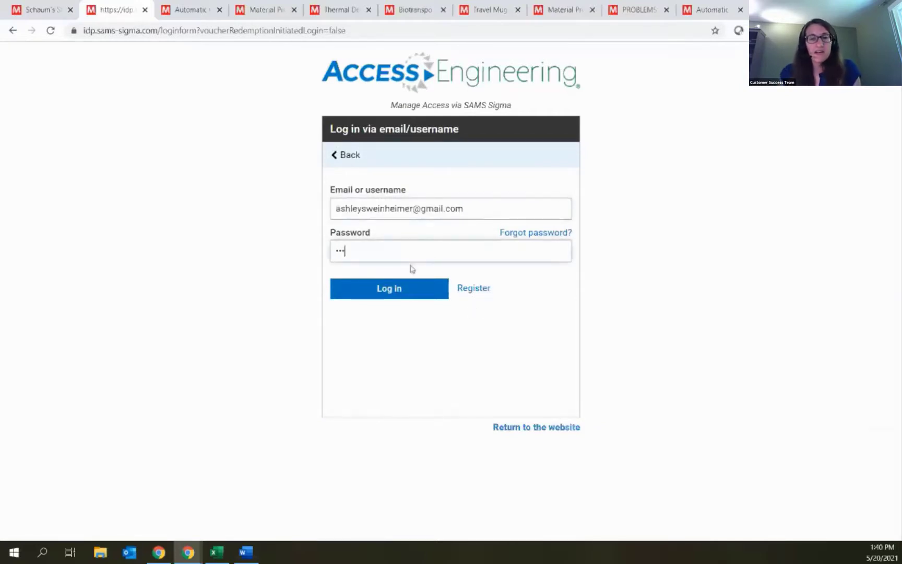
key(Return)
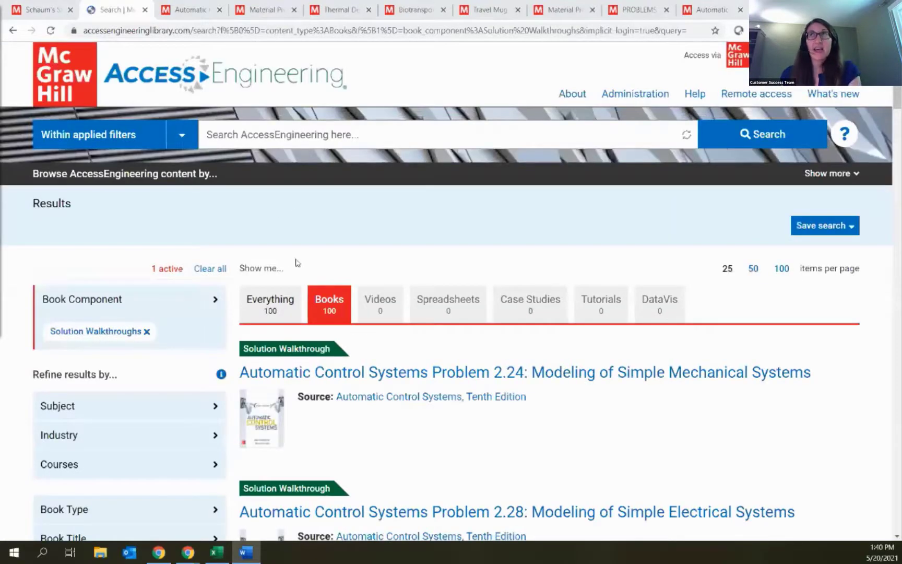
Step: Open the personal account's Bookmarks page and look through the bookmarked videos, chapters and spreadsheets
click(702, 55)
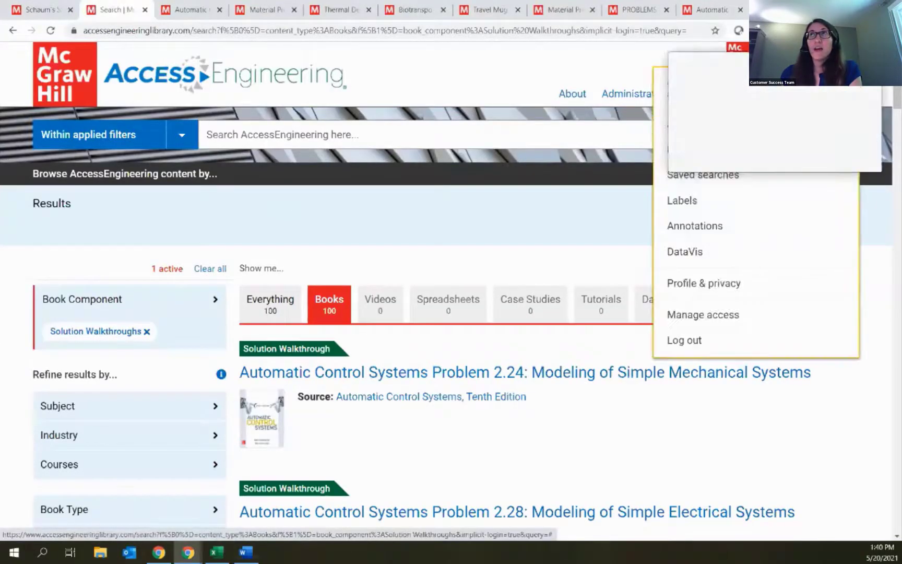
click(759, 137)
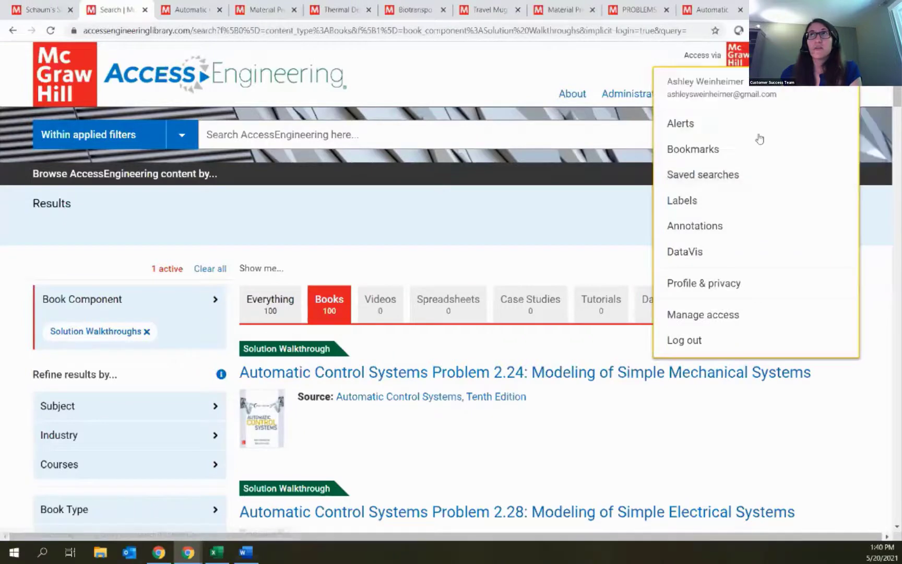
click(692, 148)
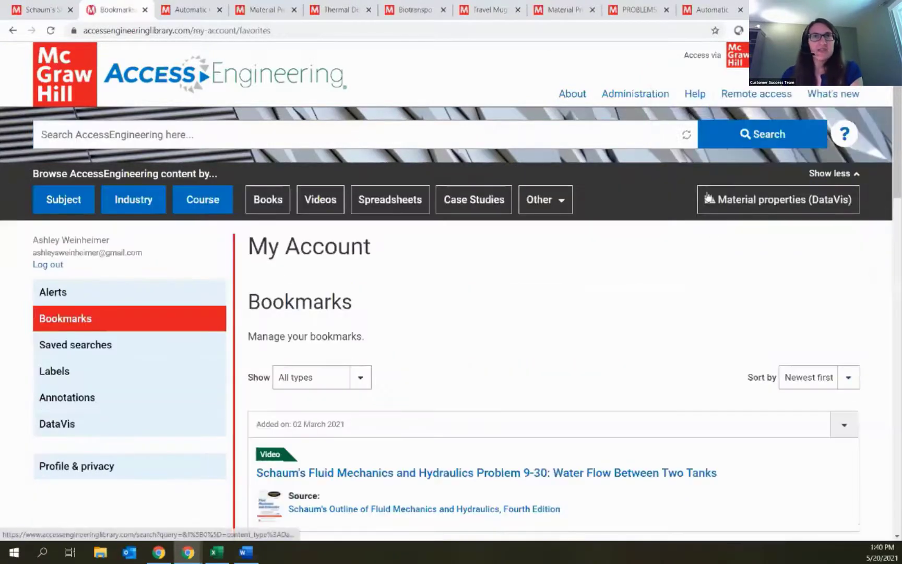
scroll(628, 228, down, 2)
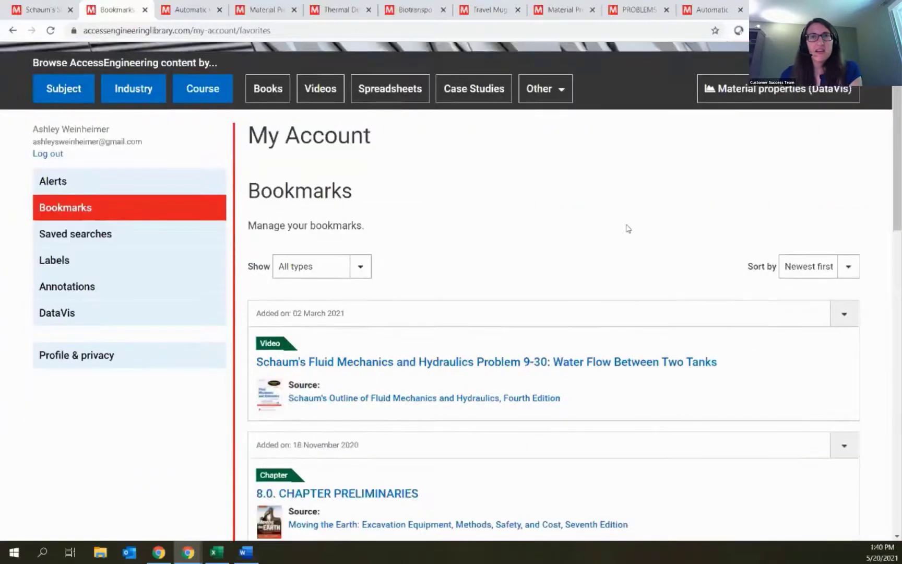
scroll(628, 228, down, 4)
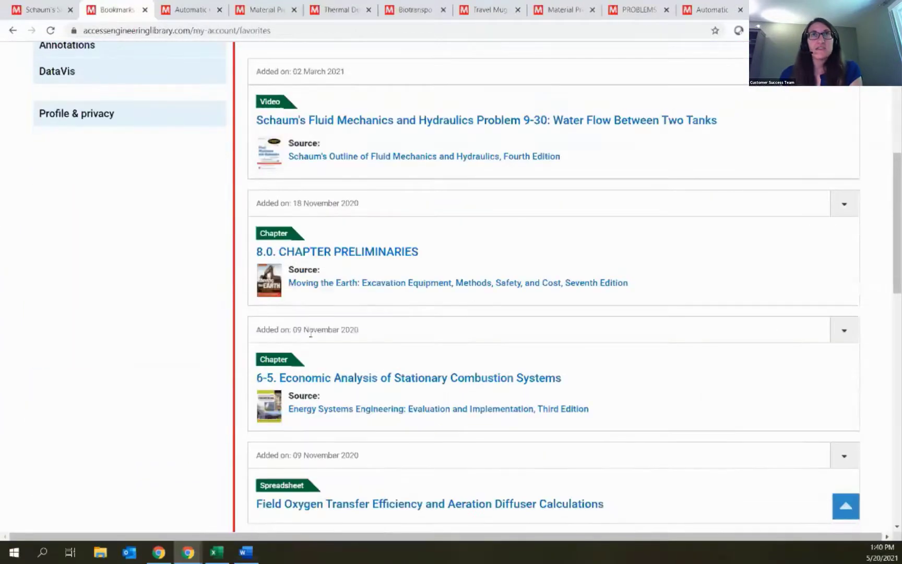
scroll(480, 279, down, 2)
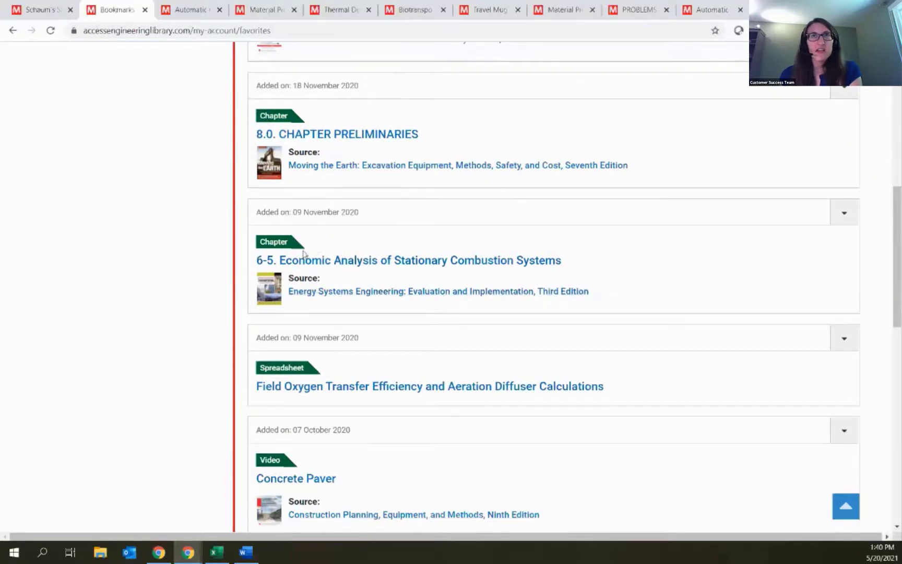
scroll(449, 342, down, 2)
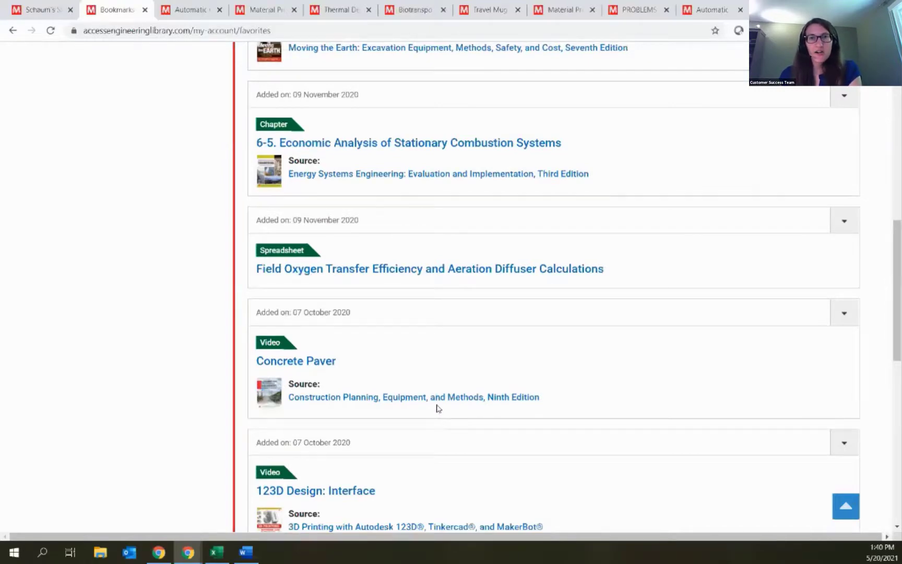
scroll(436, 405, up, 8)
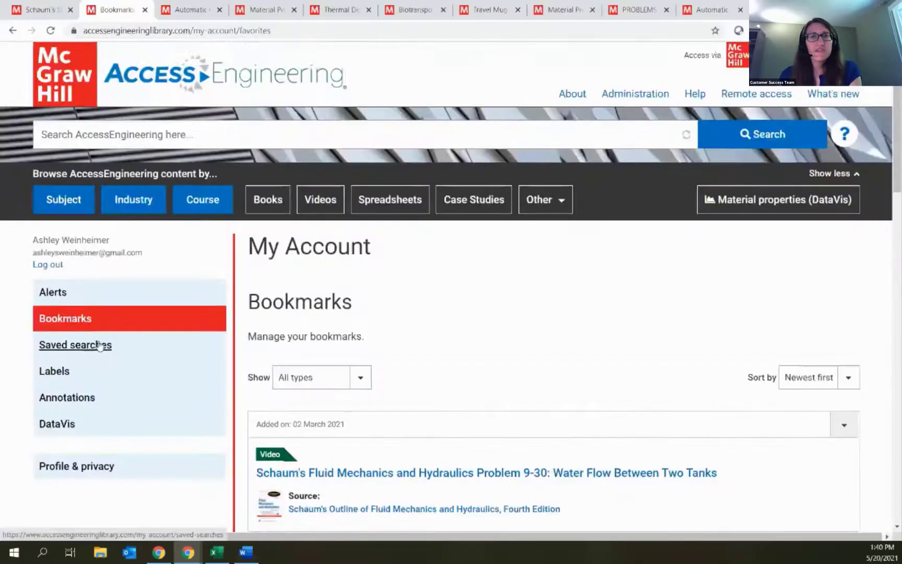
Step: View the Saved searches page and the Labels page in My Account
click(100, 346)
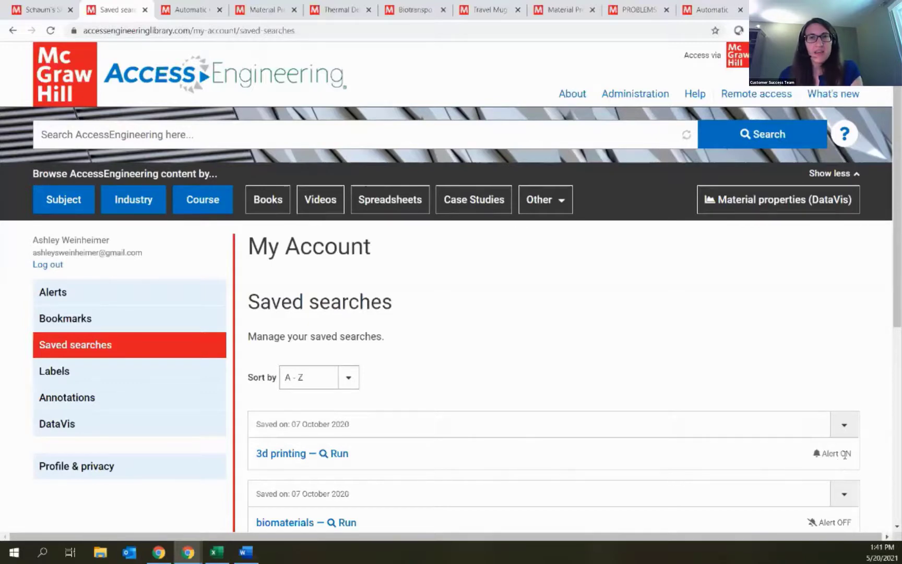
click(63, 382)
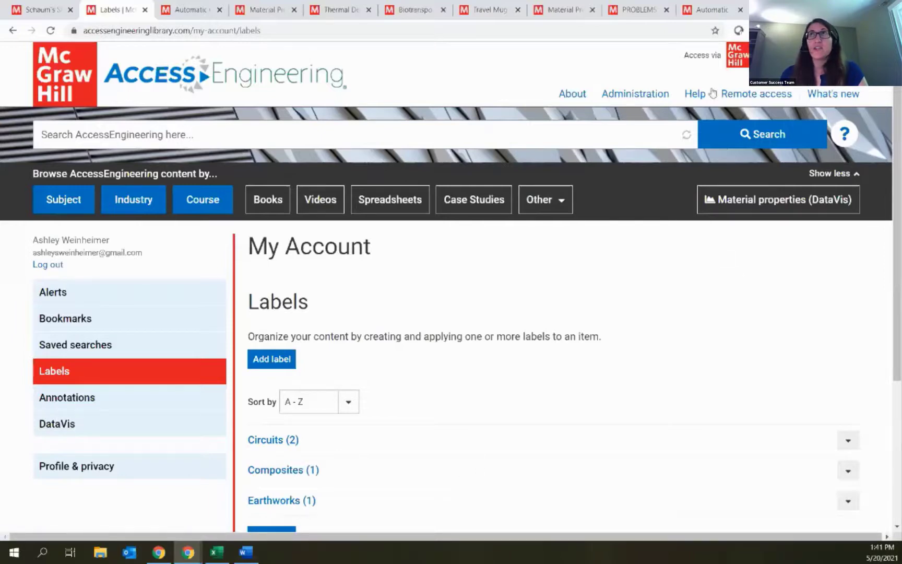
Step: Open the What's New page and review the new books, case studies, spreadsheets, videos, DataVis projects, MARC records and book alerts sections
click(834, 94)
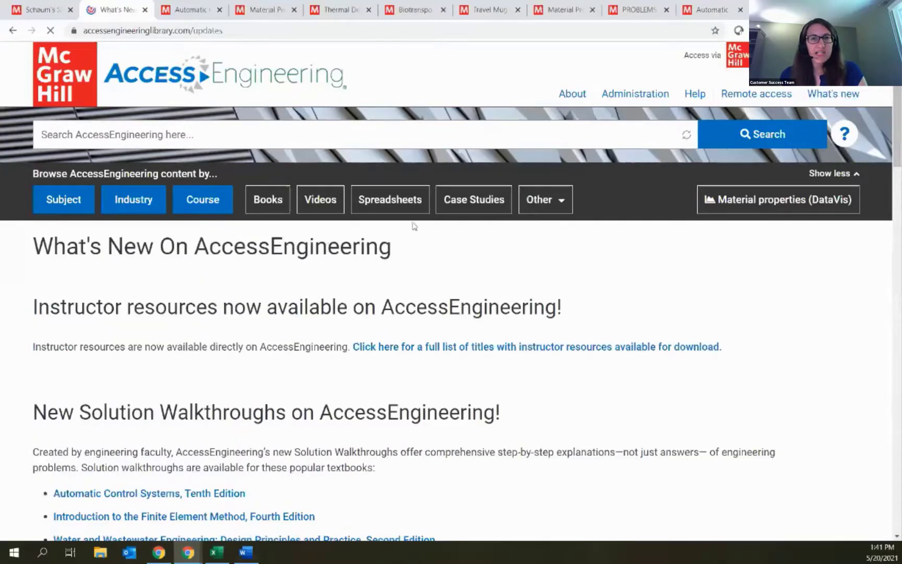
scroll(525, 342, down, 3)
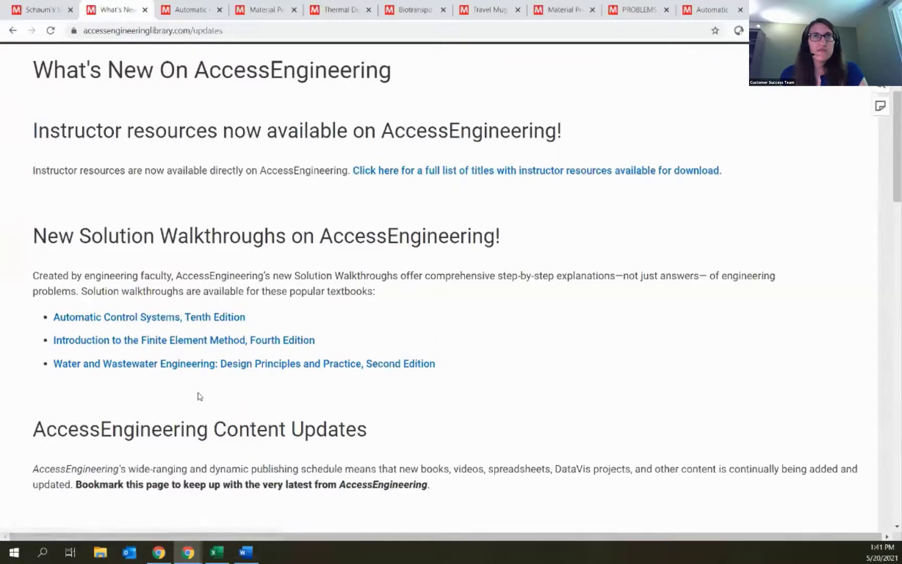
scroll(550, 286, down, 5)
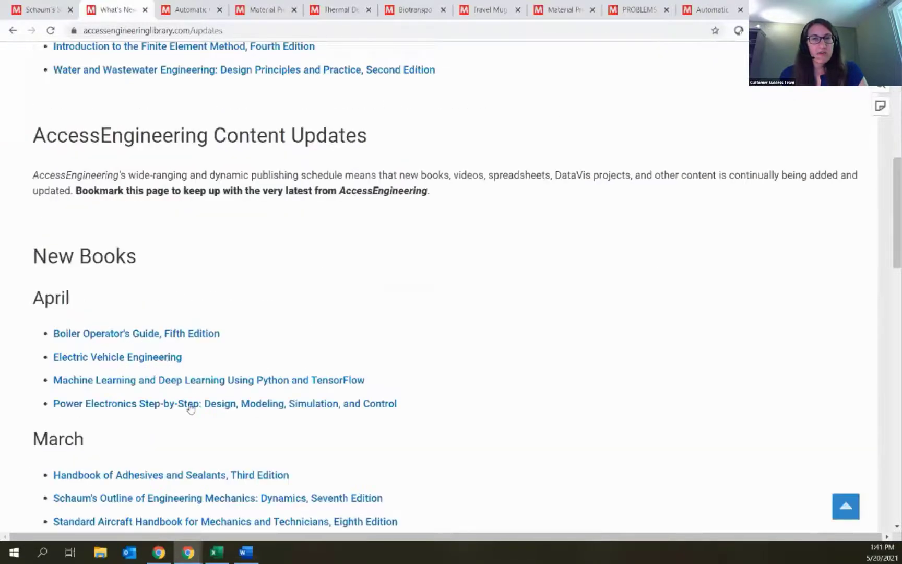
scroll(298, 311, down, 9)
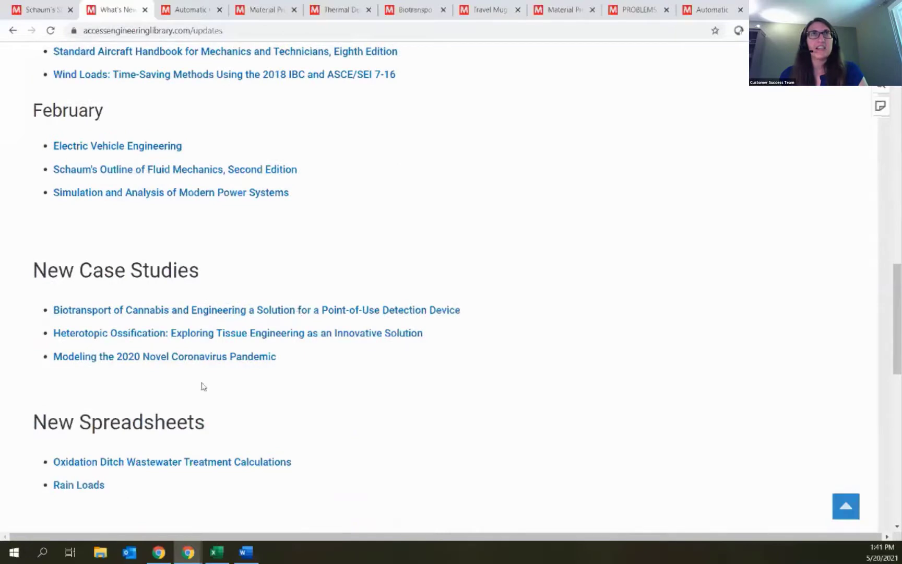
scroll(387, 268, down, 3)
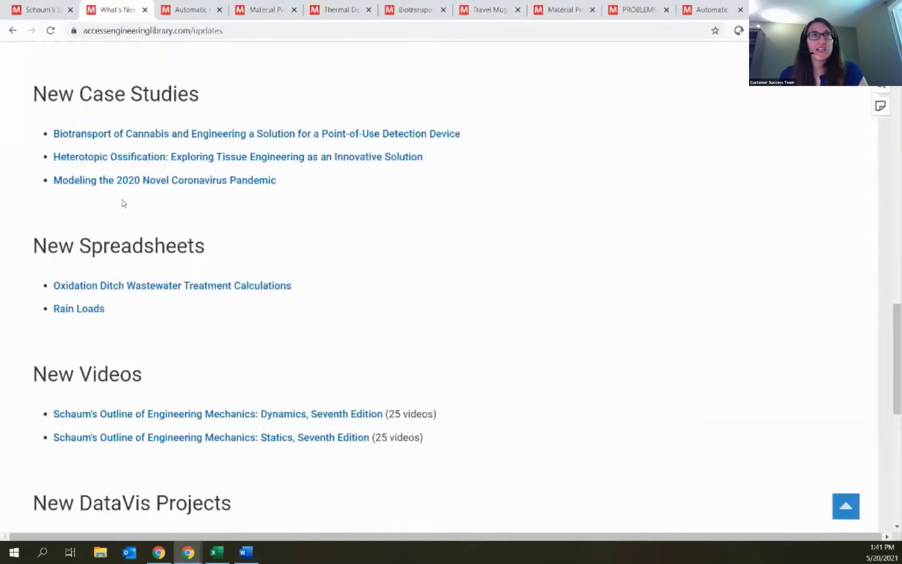
scroll(256, 259, down, 2)
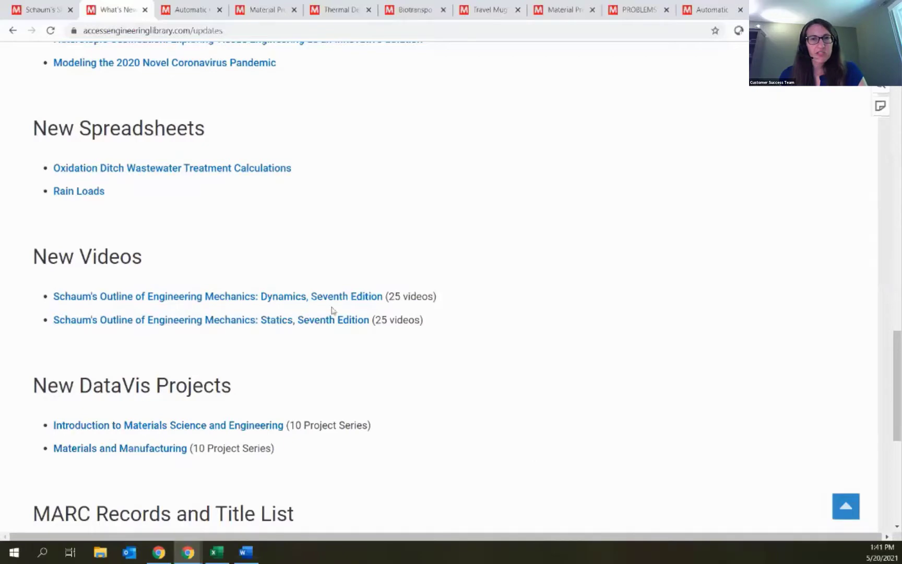
scroll(355, 309, down, 5)
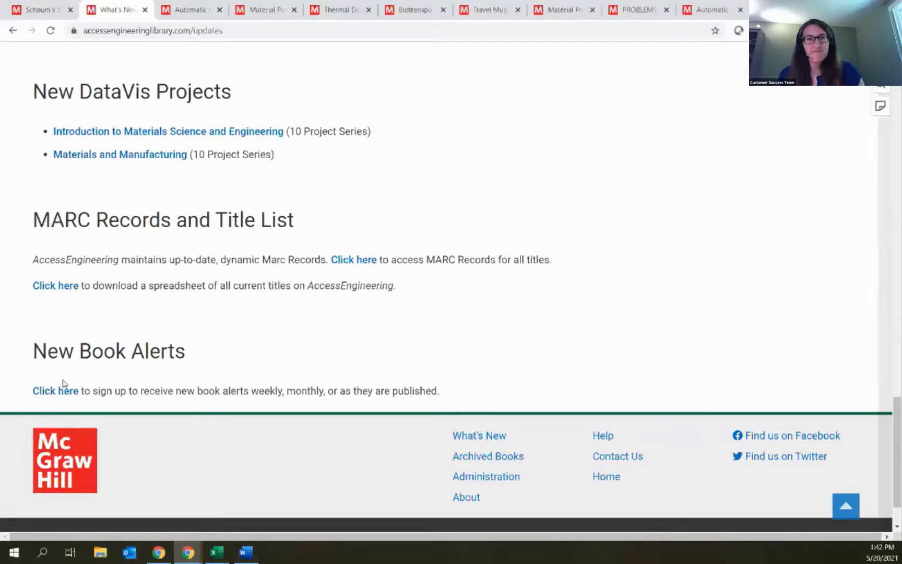
scroll(585, 288, up, 1)
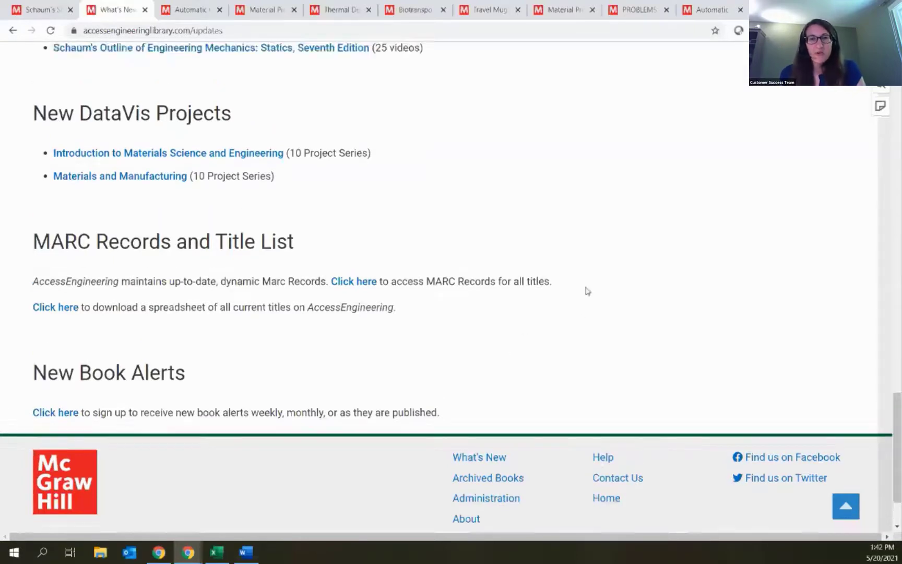
Step: Open the Administration page and view its Usage Statistics and Account Information section
scroll(585, 290, up, 20)
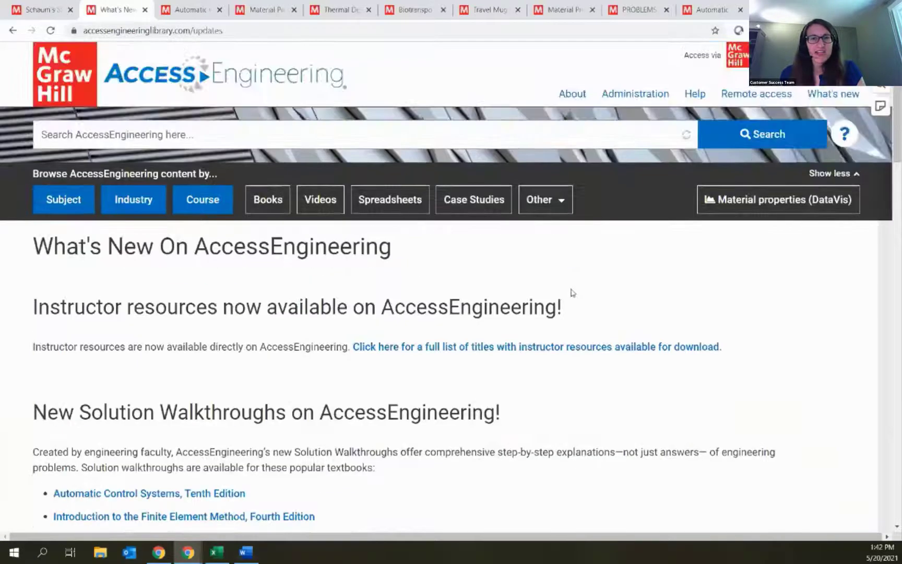
key(alt+Tab)
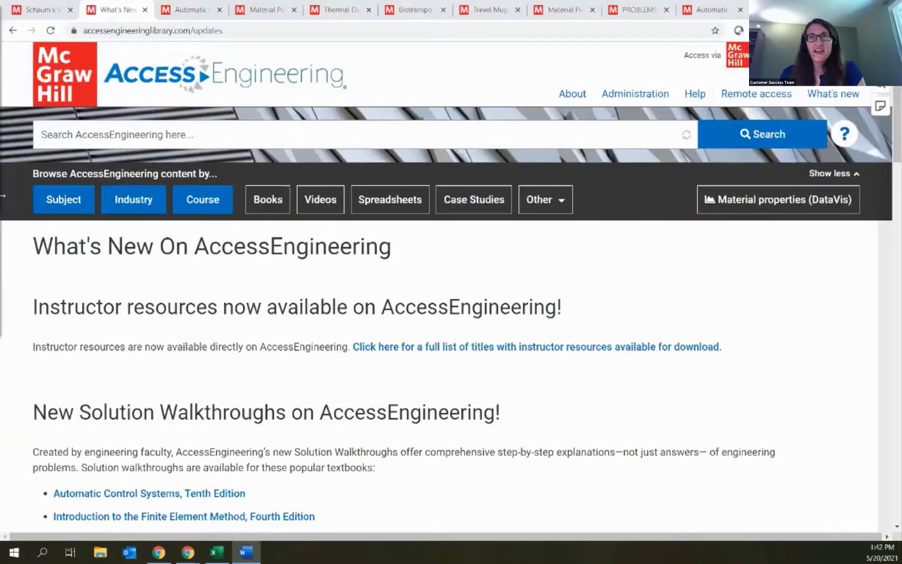
click(630, 103)
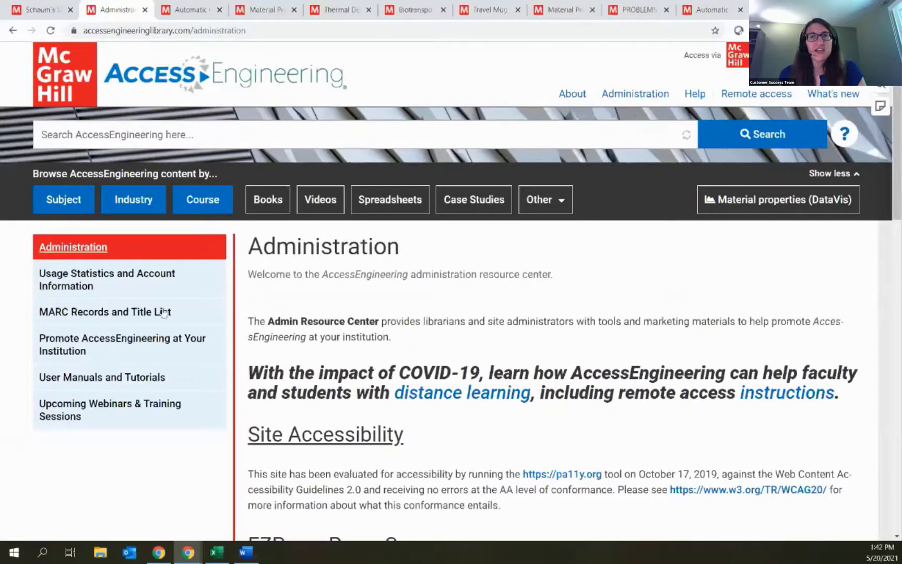
click(126, 285)
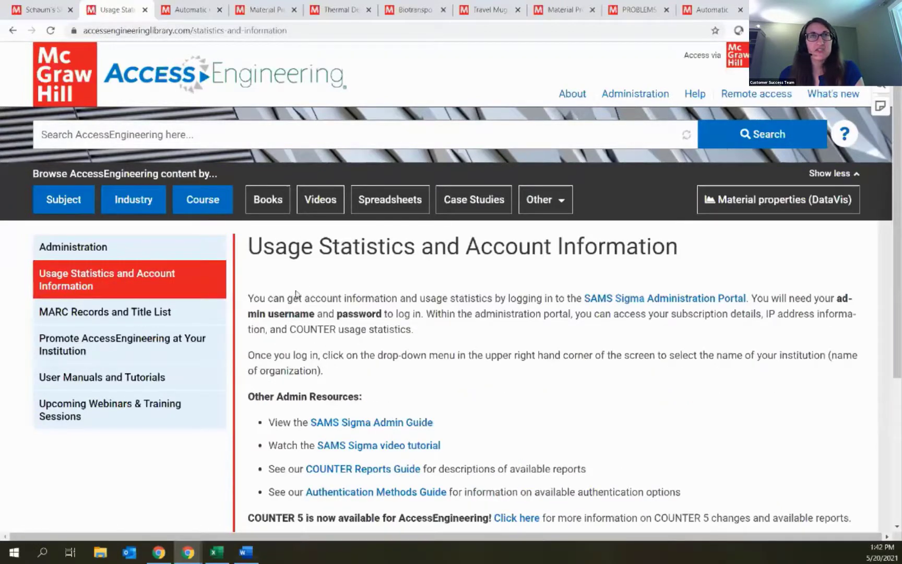
Step: Open the MARC Records and Title List page, switching to the other browser window's Administration page to reach it
click(133, 317)
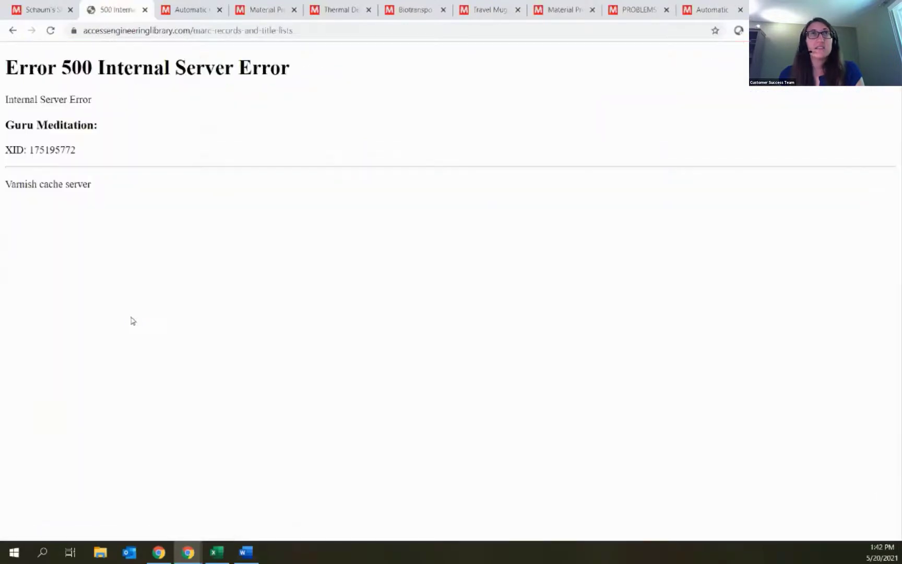
click(13, 32)
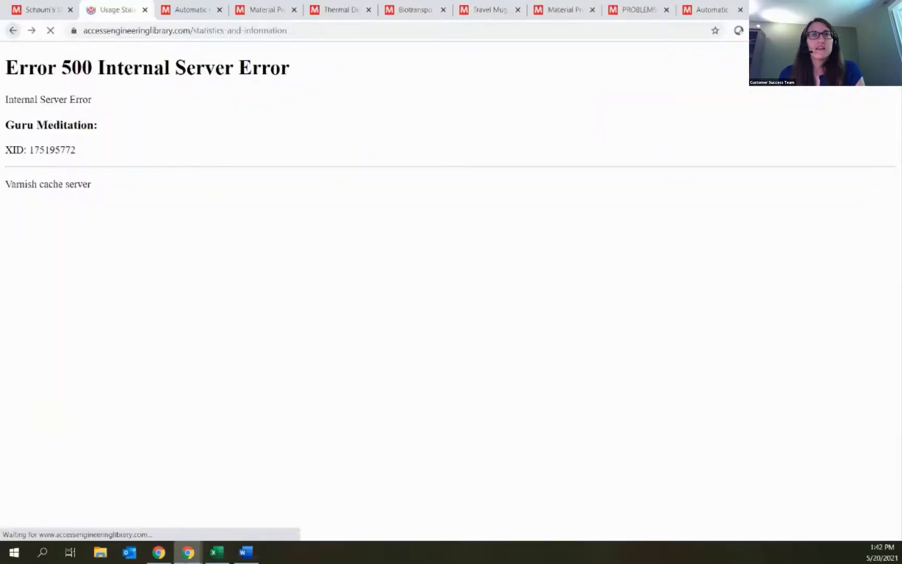
mouse_move(178, 546)
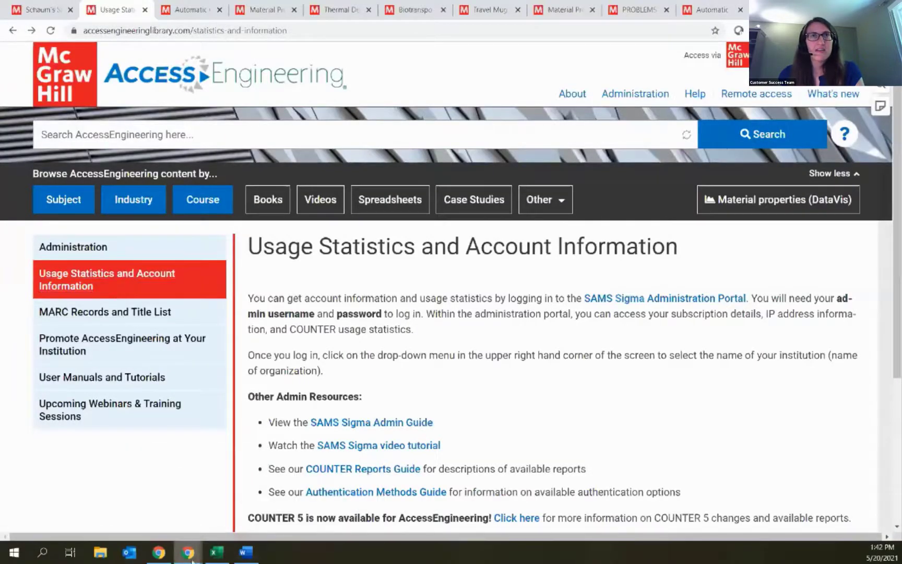
click(207, 512)
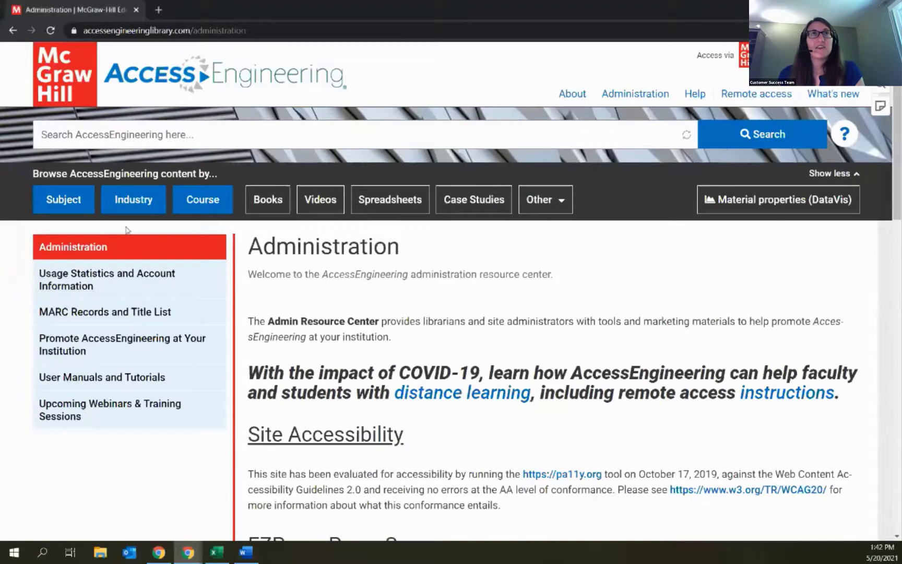
click(94, 317)
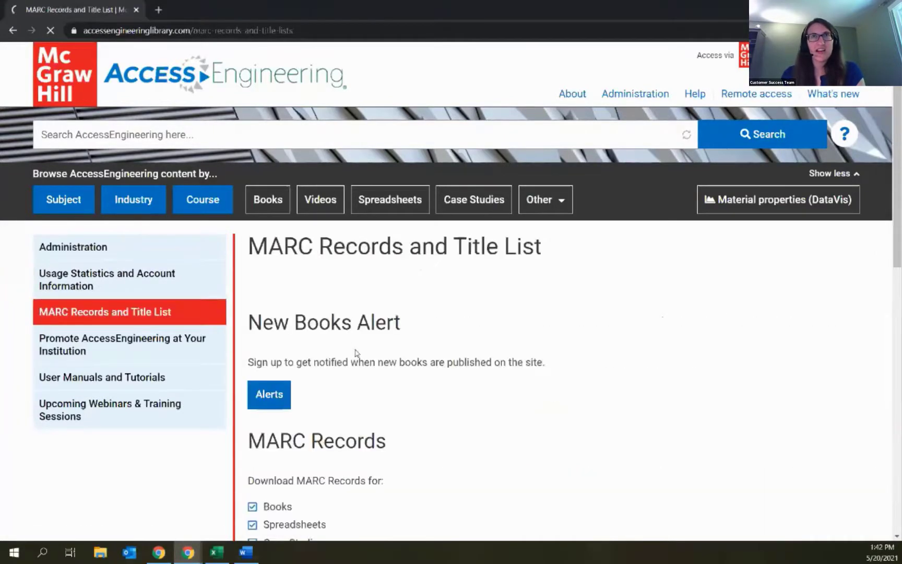
Step: Allow all in the privacy notice and review the New Books Alert, MARC Records download and Content List options
scroll(425, 249, down, 5)
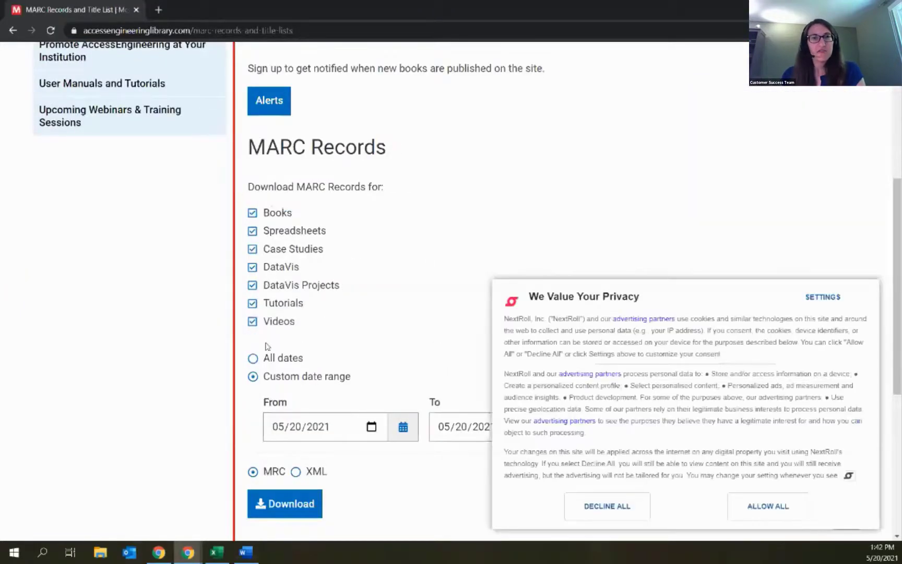
click(771, 507)
scroll(447, 282, up, 4)
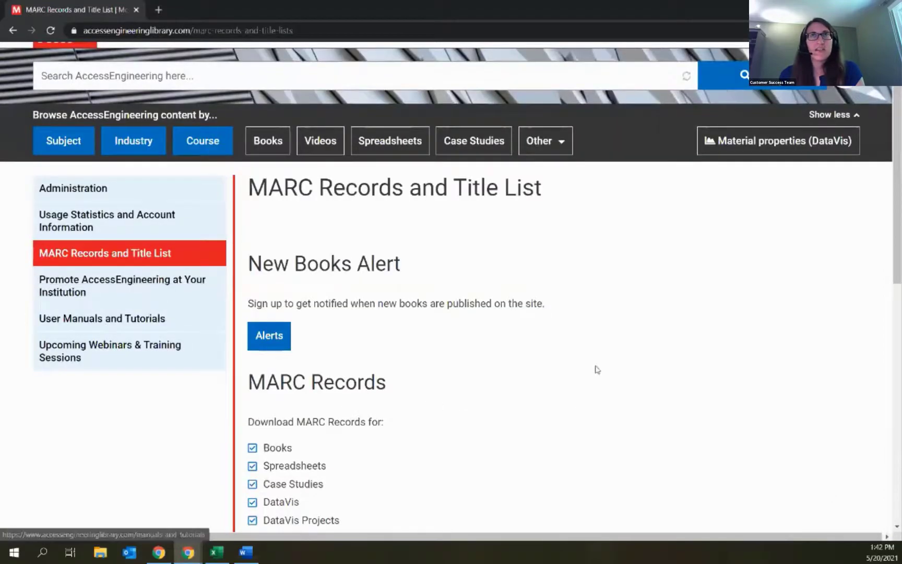
scroll(556, 348, down, 6)
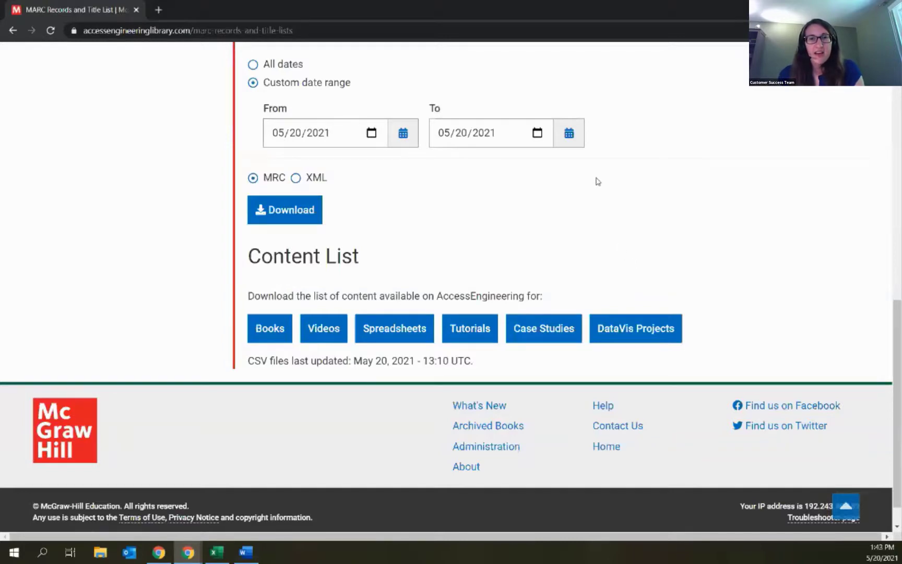
scroll(597, 181, up, 8)
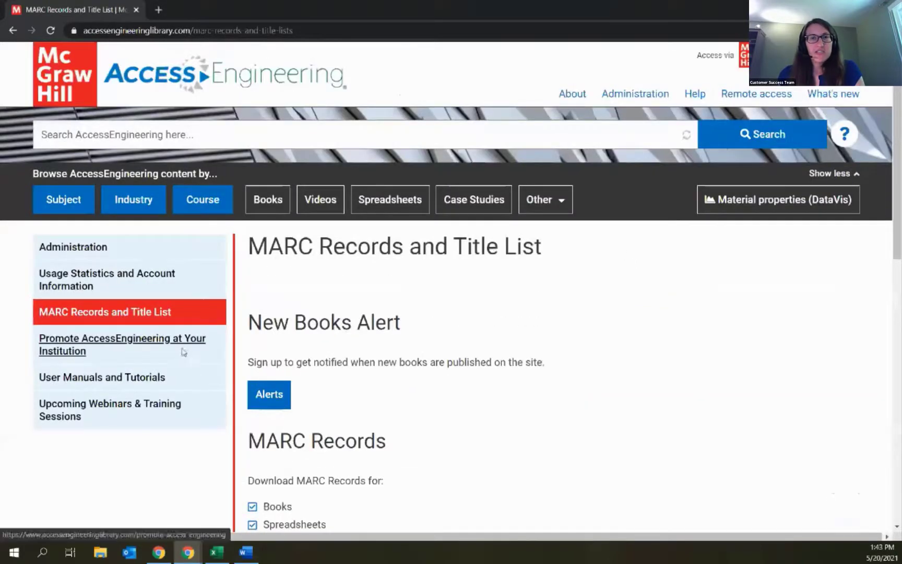
Step: Open the Promote AccessEngineering at Your Institution page and look at the search widget link and promotional resource list
click(182, 351)
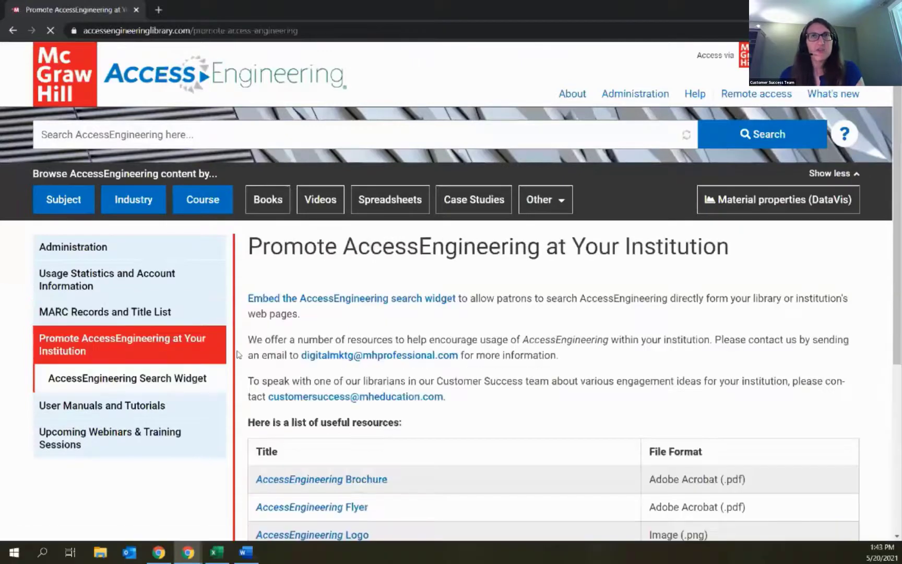
scroll(467, 320, down, 1)
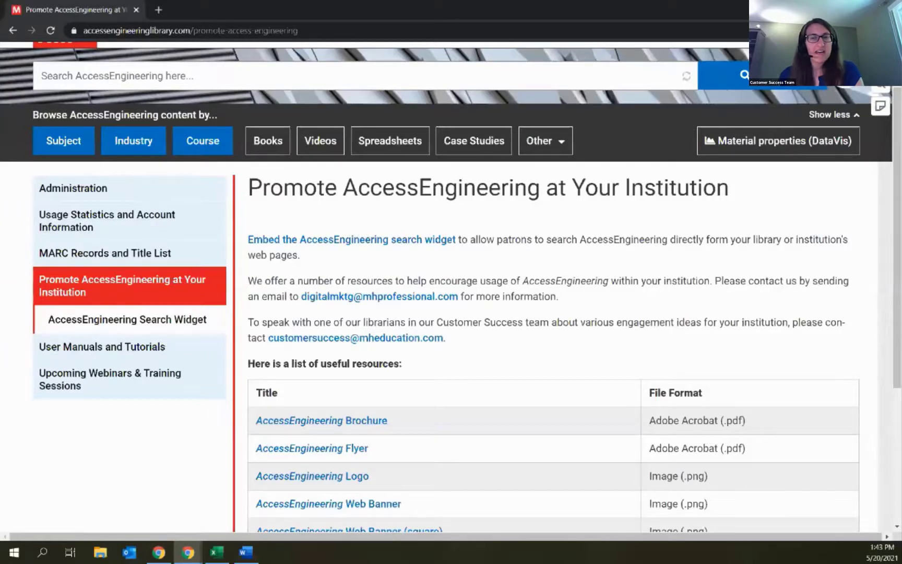
key(alt+Tab)
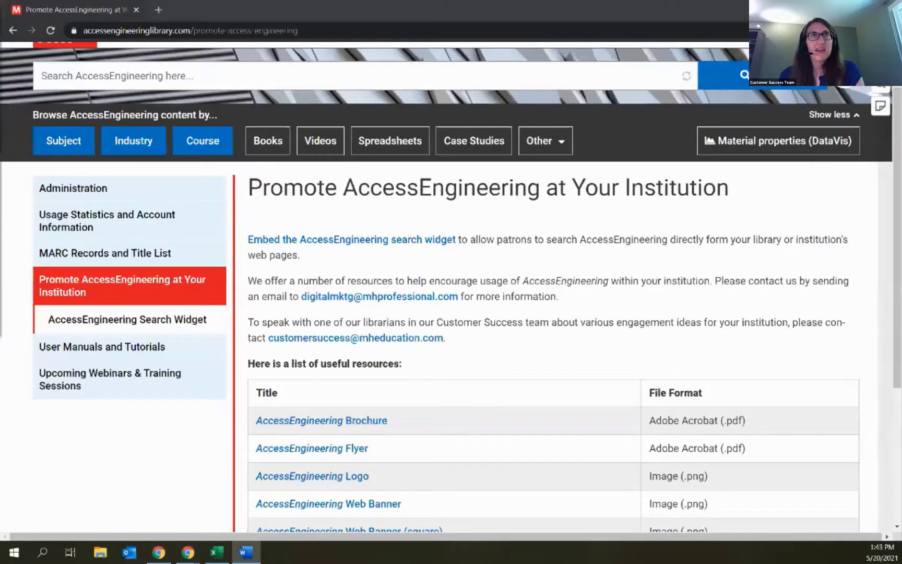
Step: Open the User Manuals and Tutorials page and look through its user guides and video tutorials
click(142, 349)
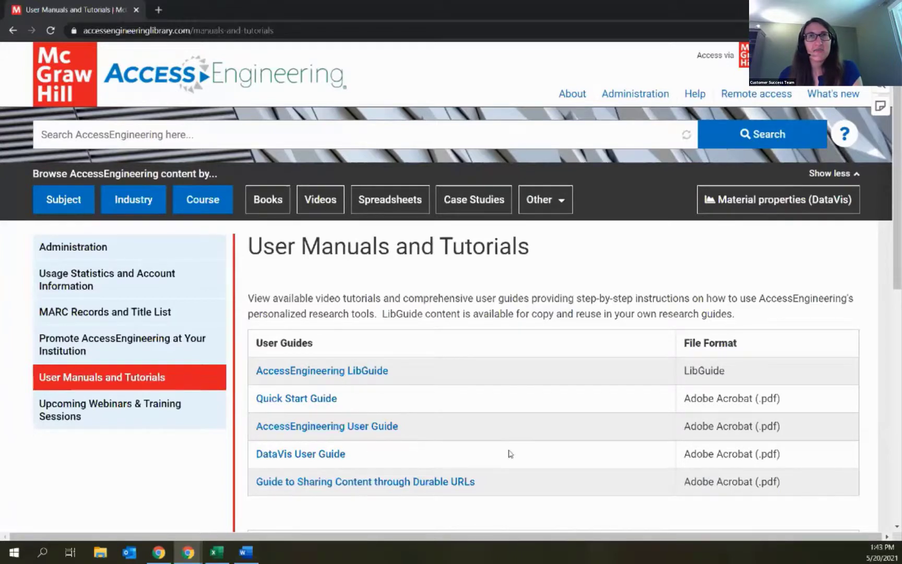
scroll(514, 439, down, 5)
scroll(423, 308, down, 3)
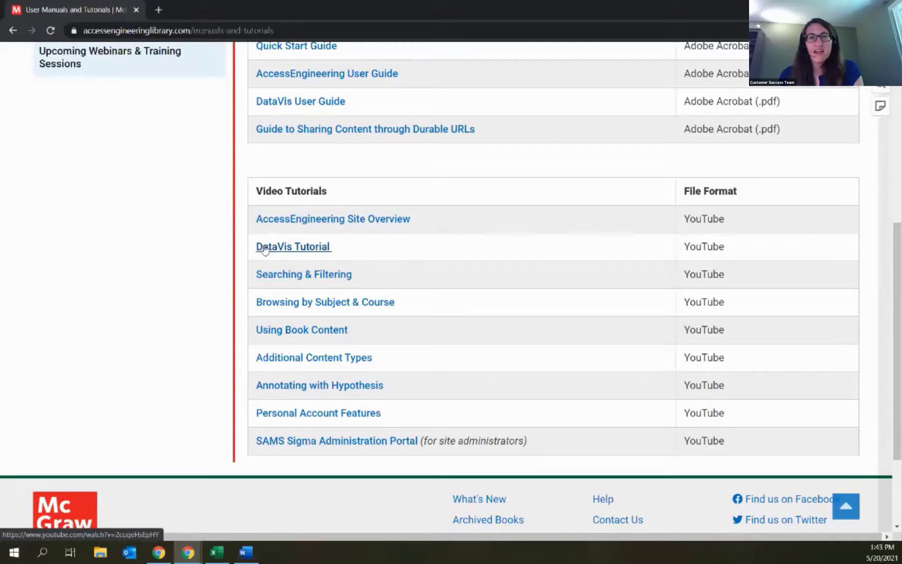
scroll(262, 254, up, 3)
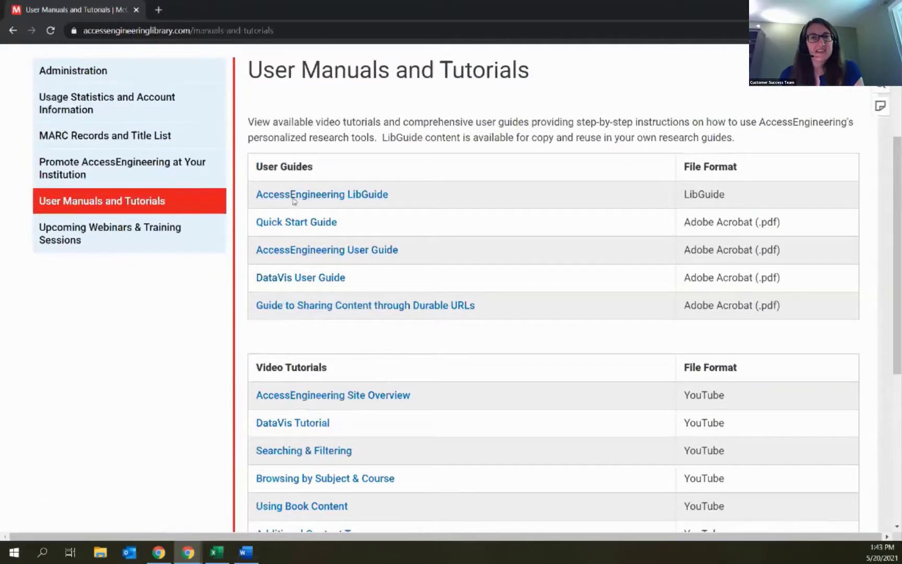
Step: Open the AccessEngineering LibGuide and view its DataVis Material Properties Tool and Interactive Tools pages
click(292, 200)
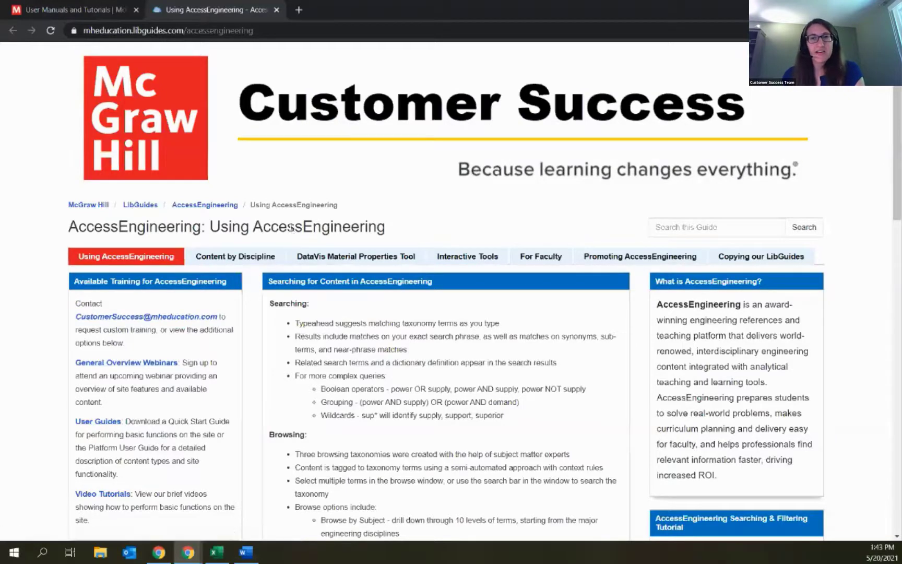
click(368, 265)
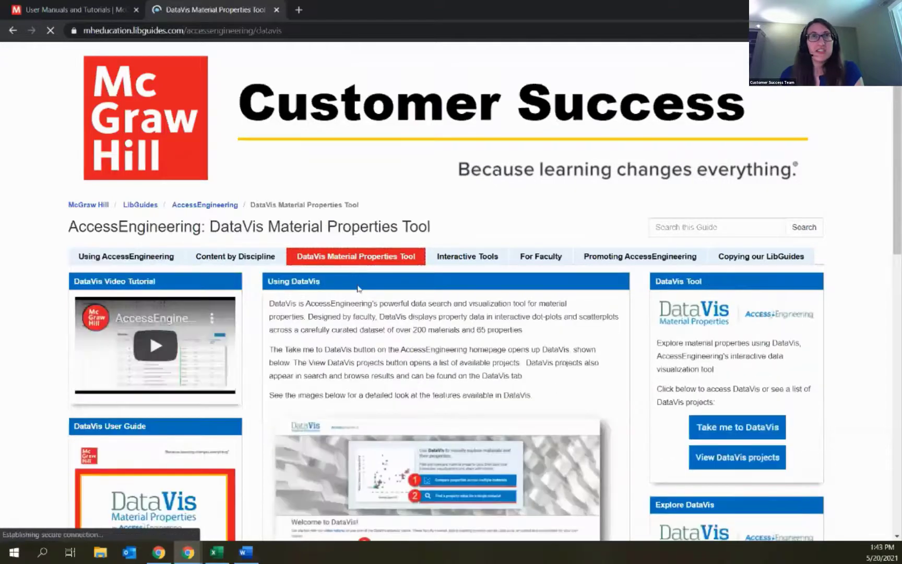
click(470, 263)
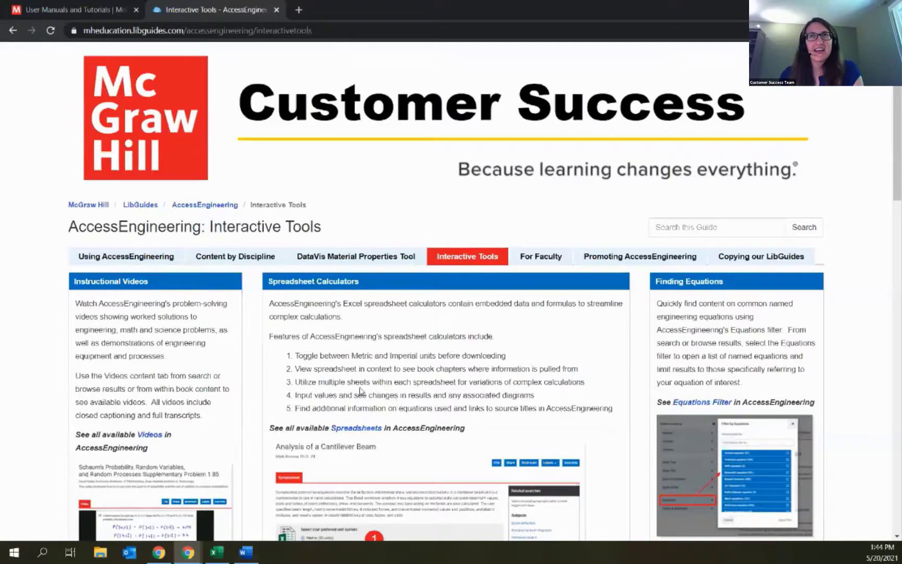
scroll(474, 332, down, 2)
scroll(473, 332, down, 2)
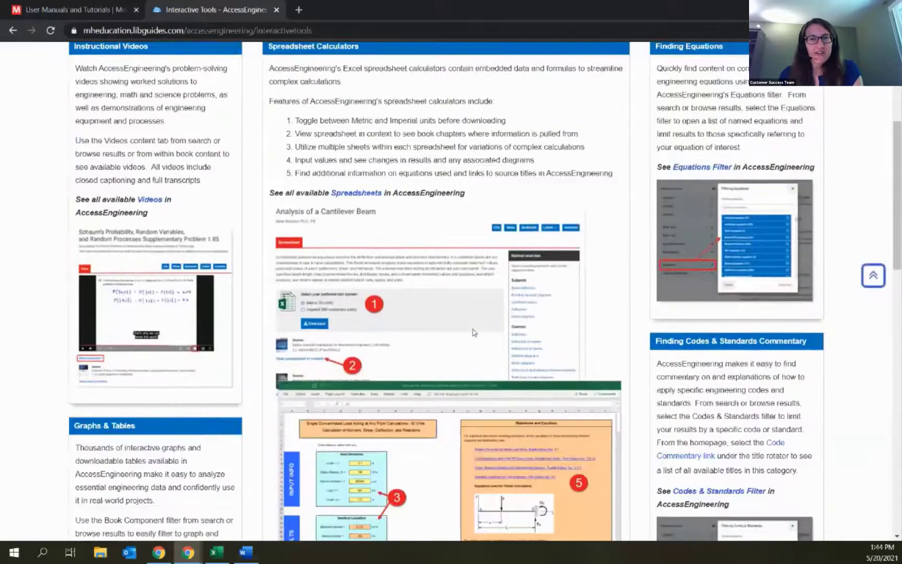
scroll(472, 336, up, 4)
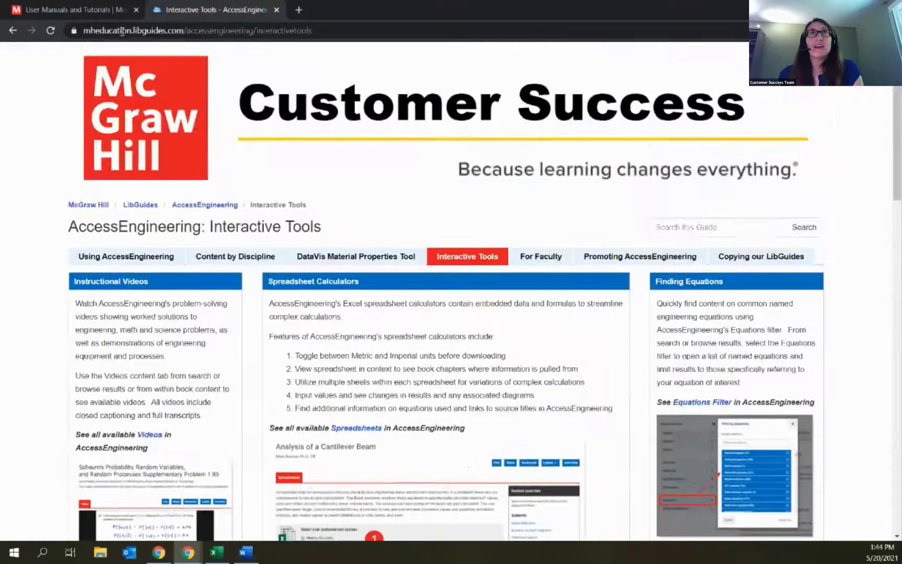
Step: Return to the administration pages and review Upcoming Webinars & Training Sessions, from the faculty-led webinars down to Custom Training
click(77, 11)
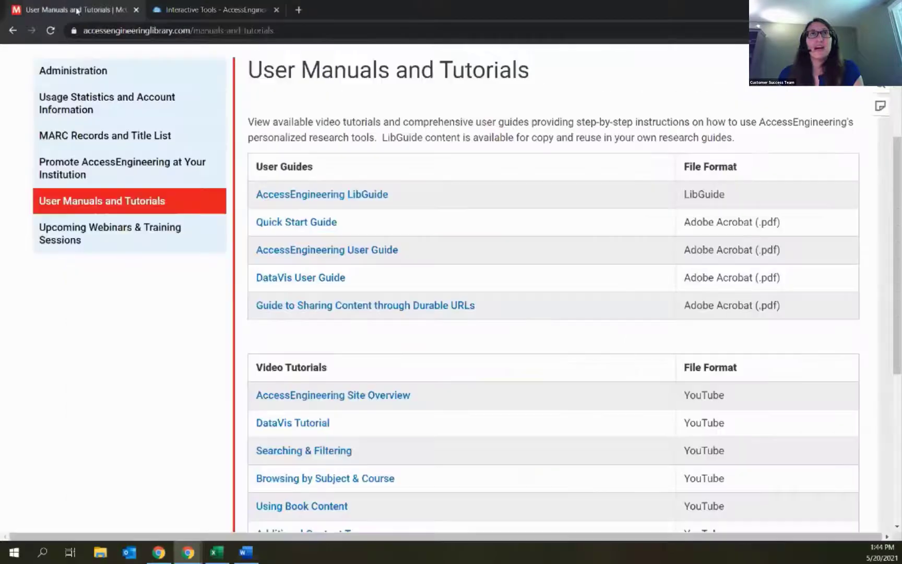
click(104, 233)
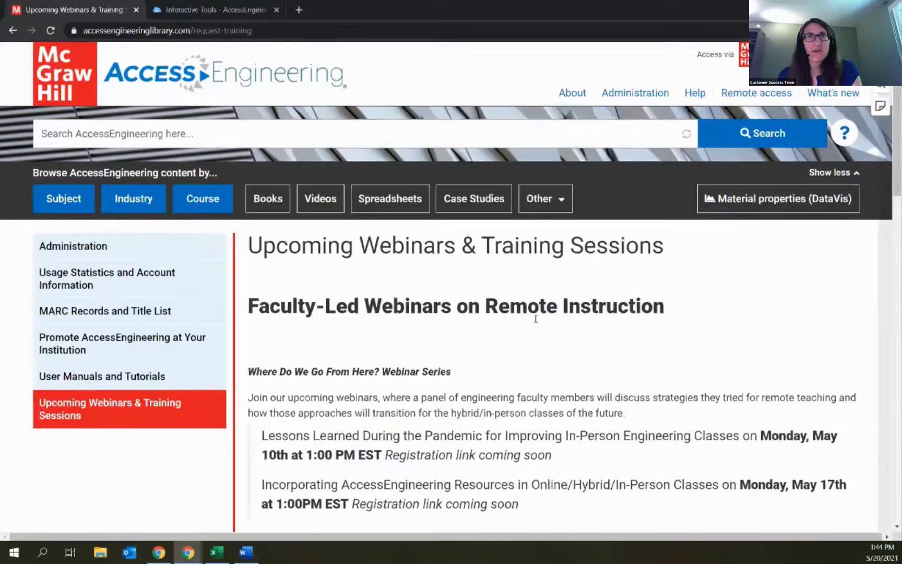
scroll(522, 365, down, 5)
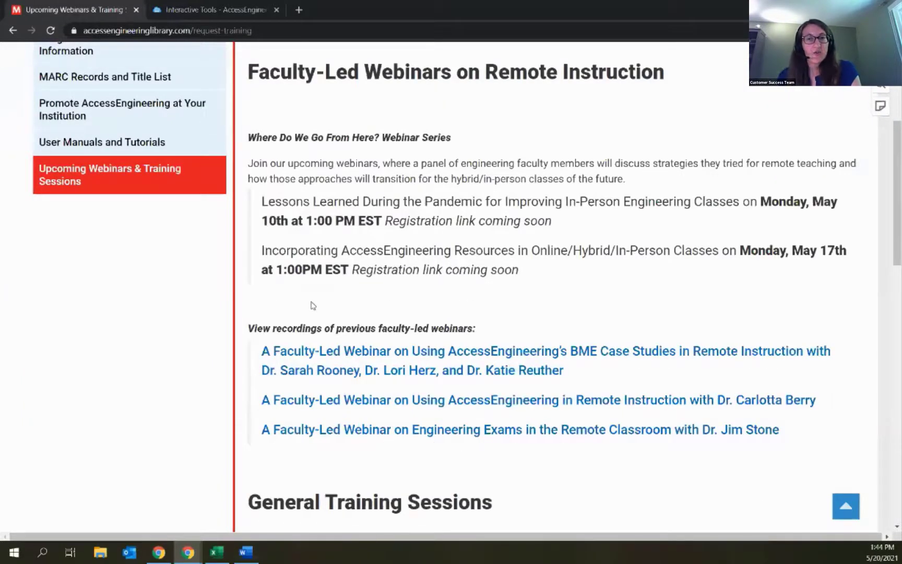
scroll(313, 305, up, 3)
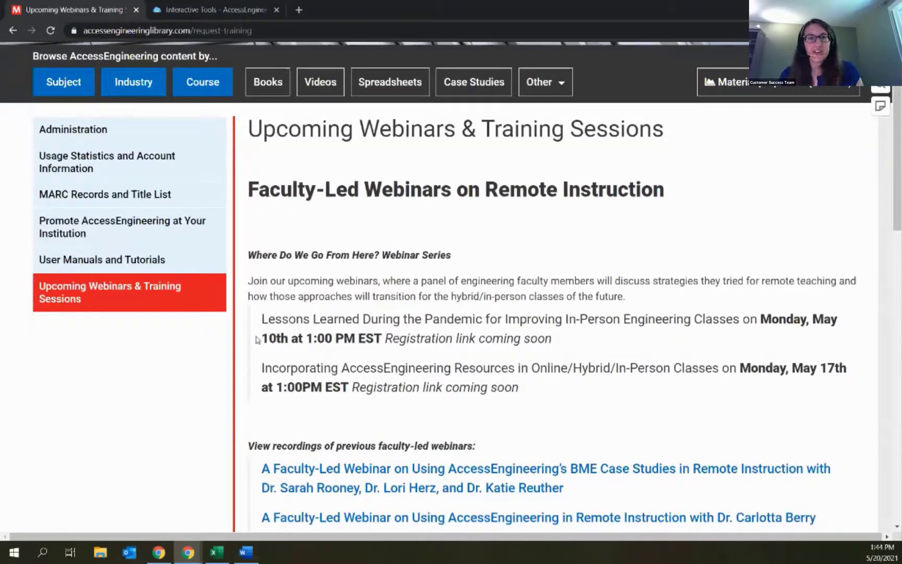
scroll(264, 337, down, 8)
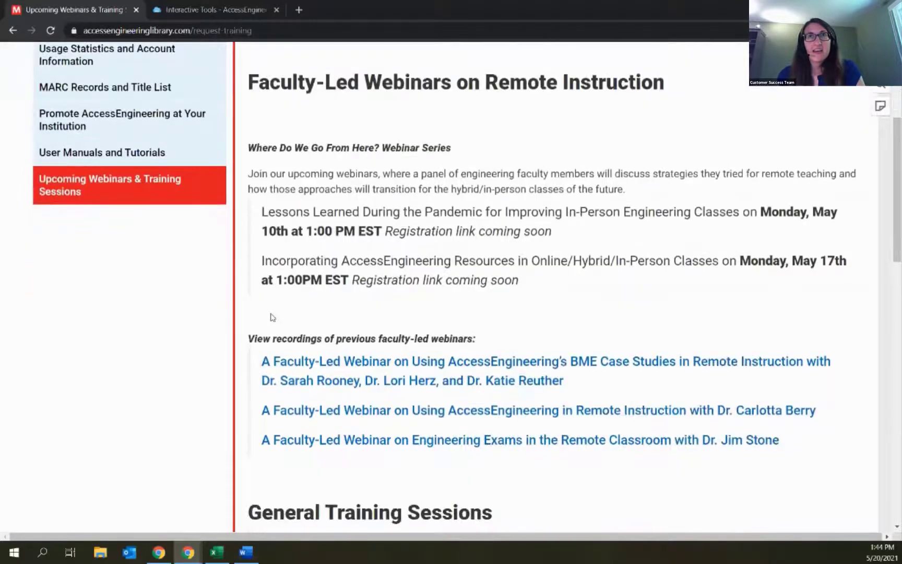
scroll(271, 319, down, 9)
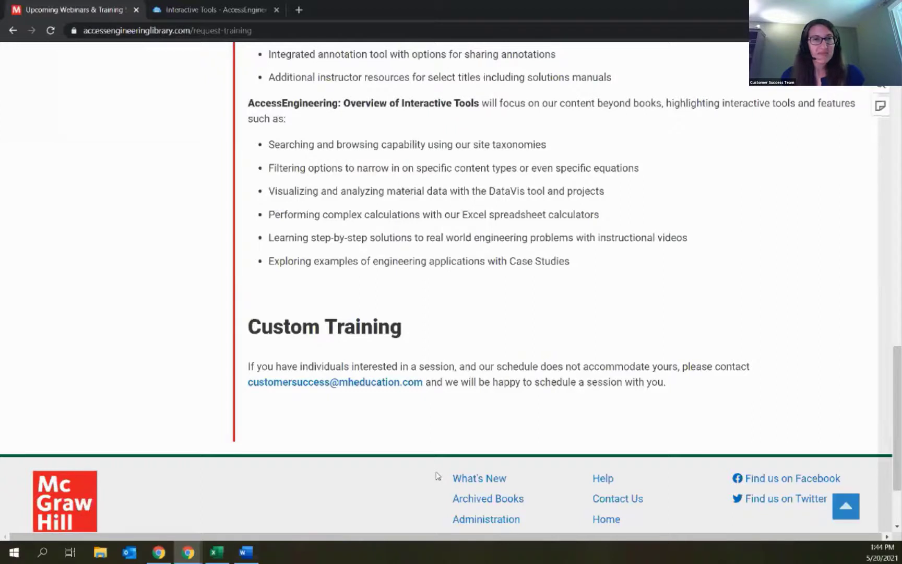
key(alt+Tab)
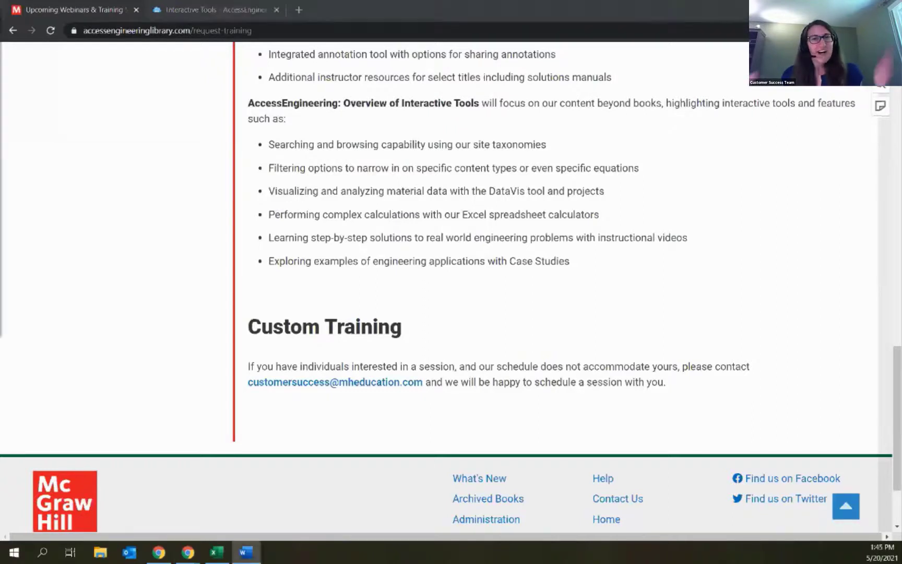